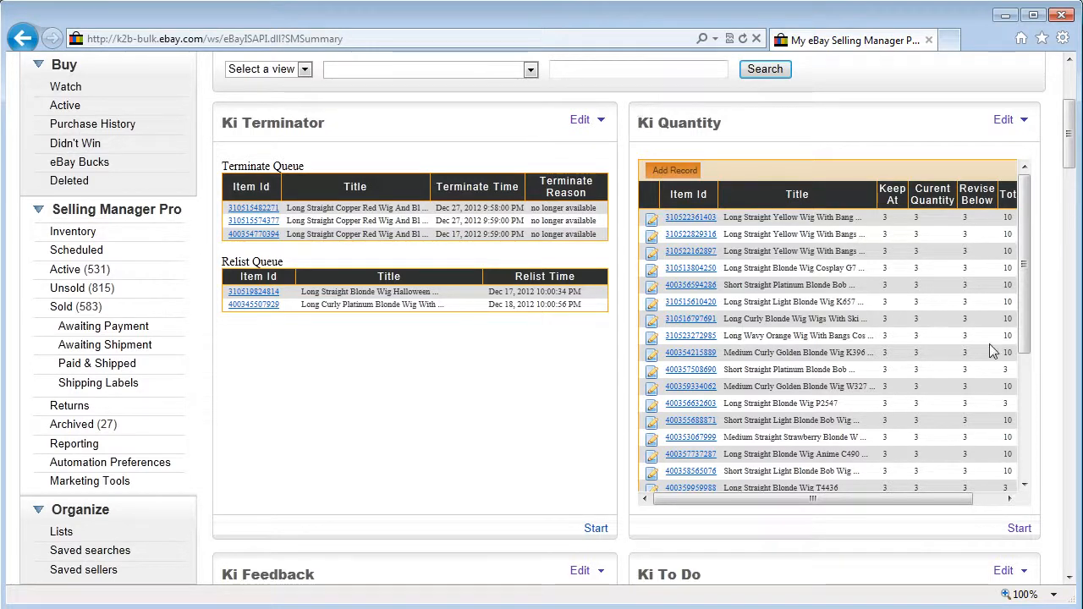
- Open the Ki Quantity application and review its configuration settings for notifications and rule deletion
click(1020, 529)
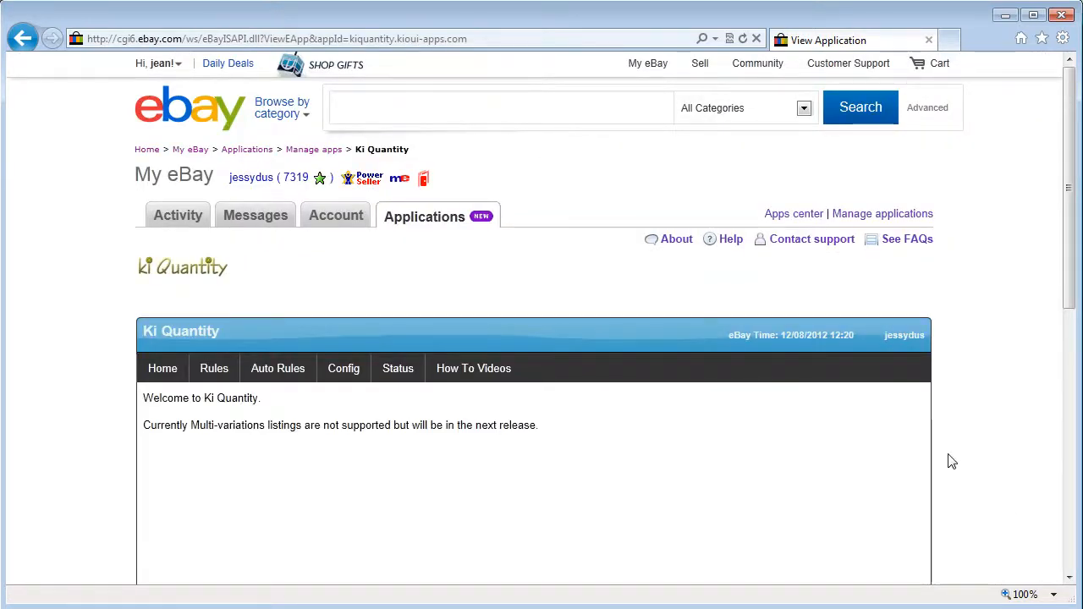
scroll(951, 461, down, 3)
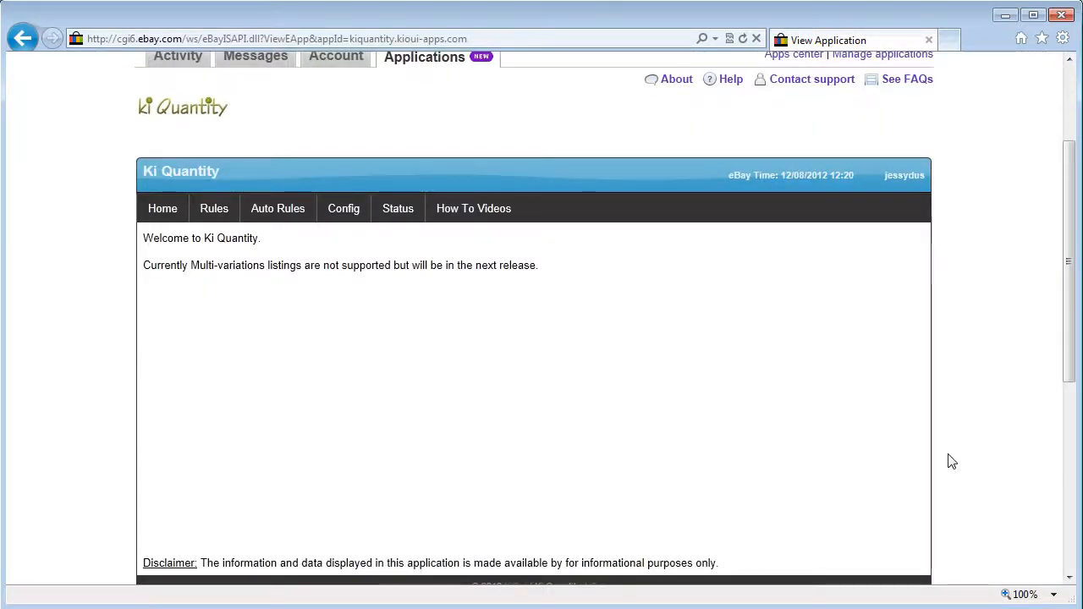
scroll(951, 461, down, 2)
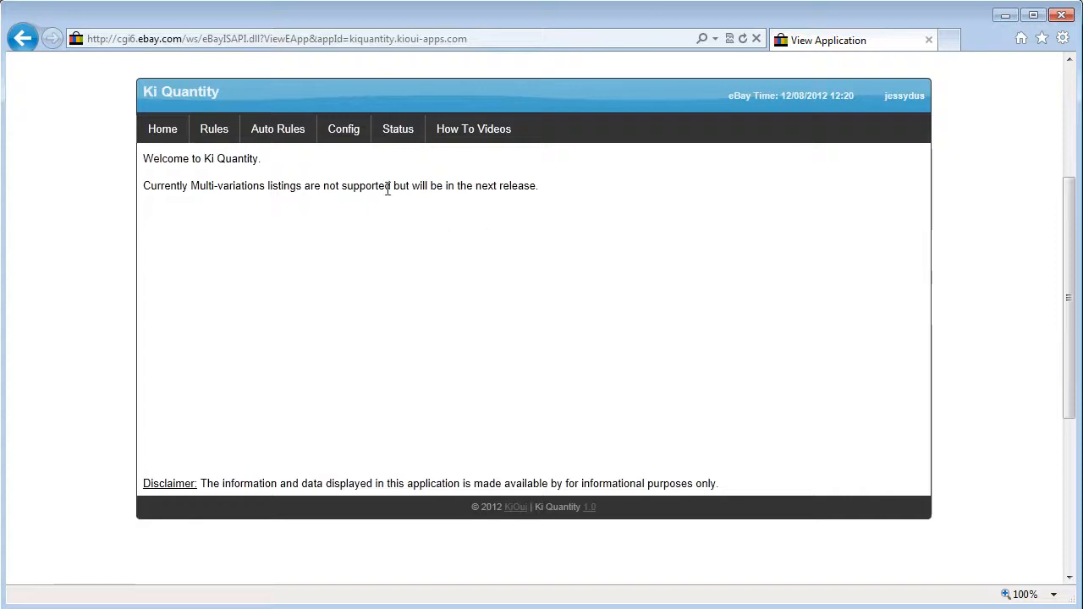
click(342, 133)
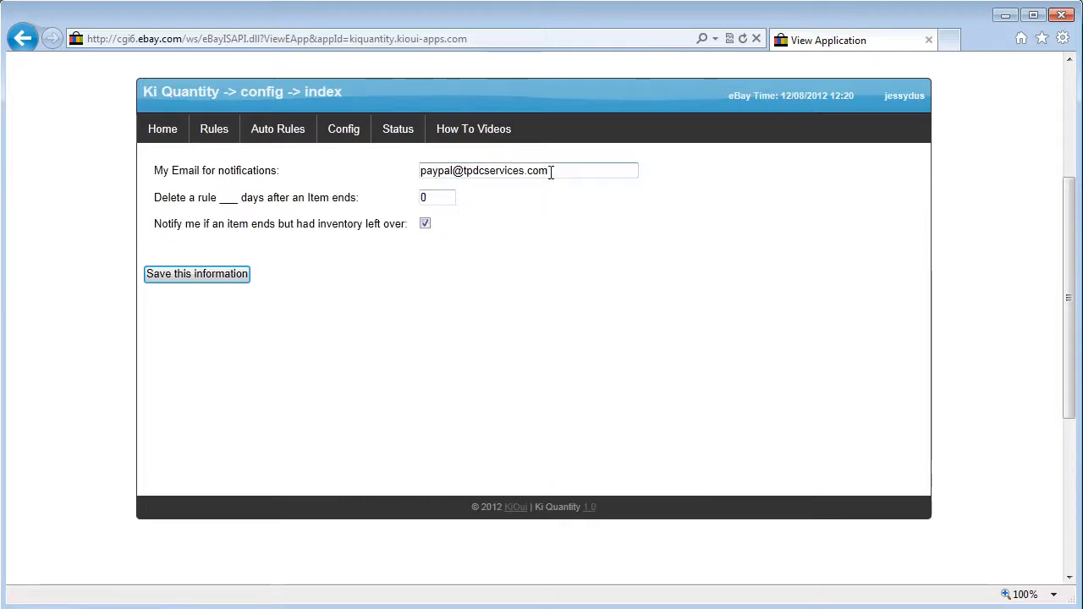
drag(551, 172, 414, 180)
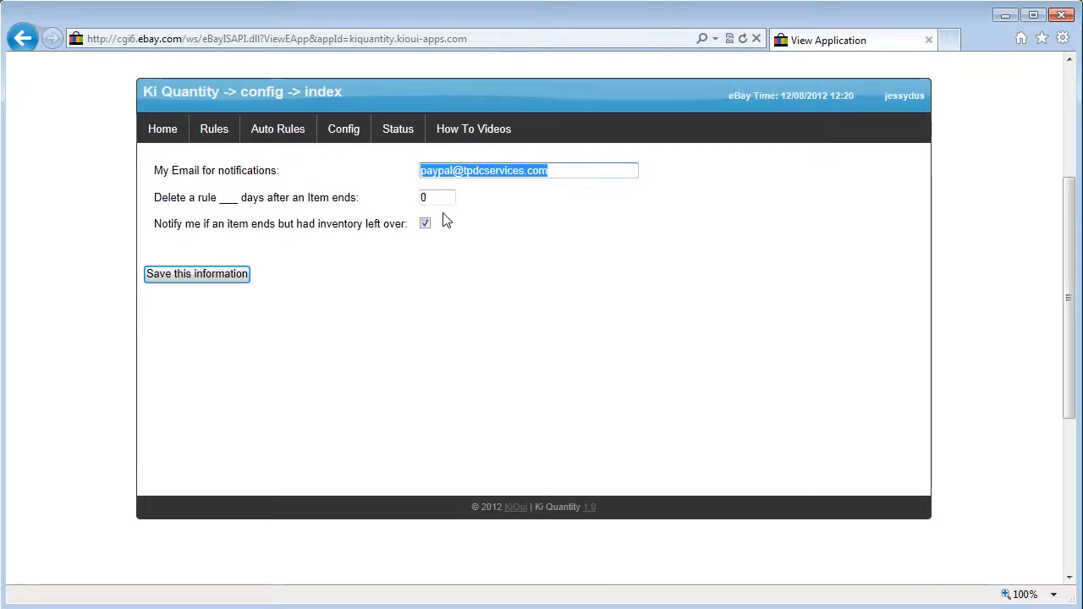
- Start a new quantity rule, mark it active and enter the comment "test rule for the video"
click(222, 138)
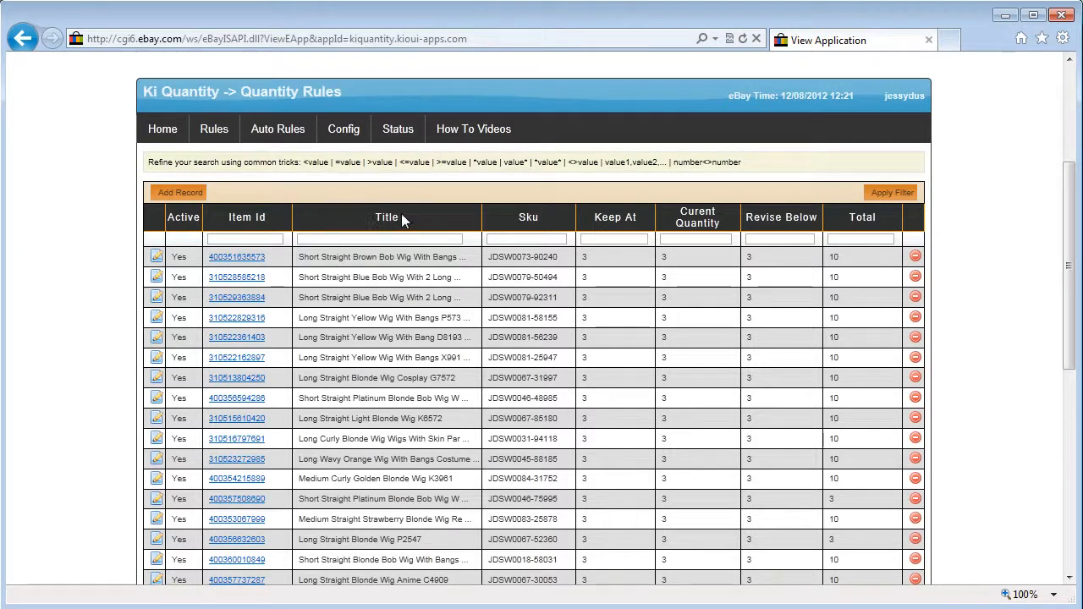
click(188, 200)
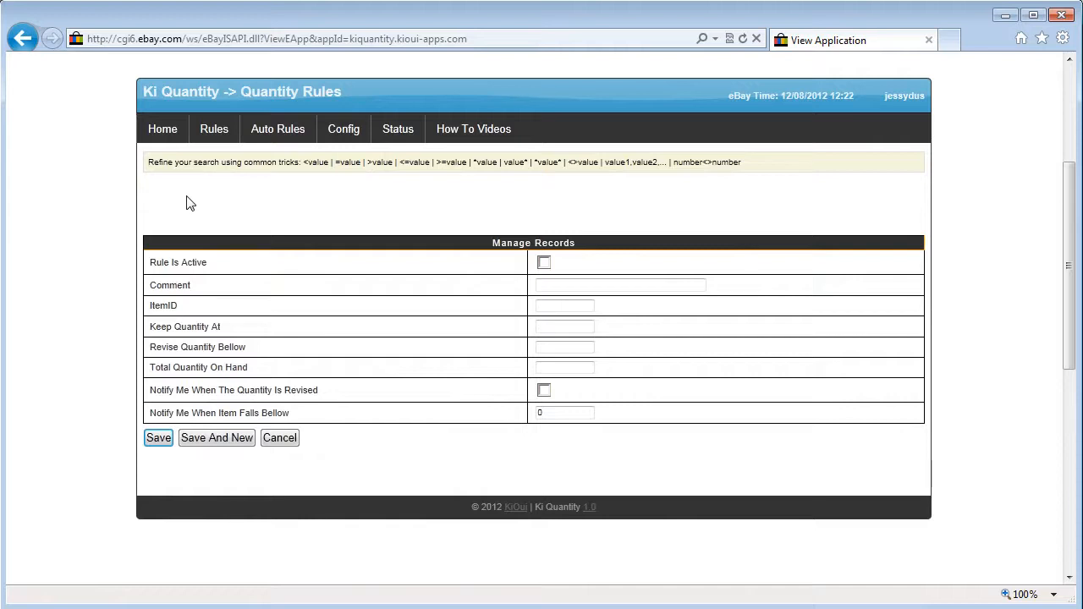
click(544, 263)
click(566, 285)
text(test rule for )
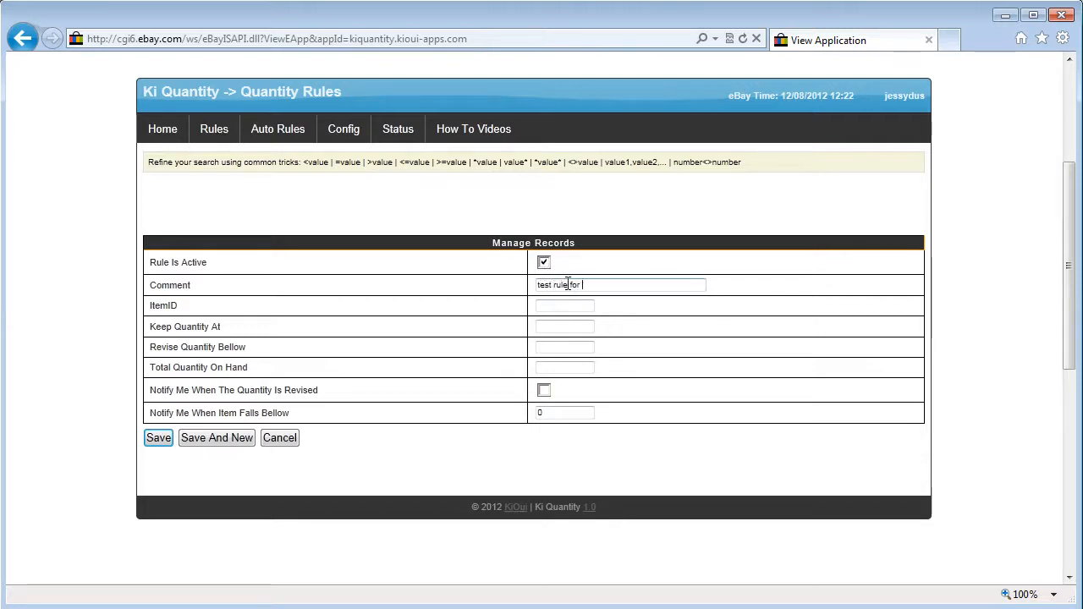
text(the video)
- Open jessydus.com in a new browser tab and go to the Long Straight Black Wig With Bangs M7294 listing
click(562, 306)
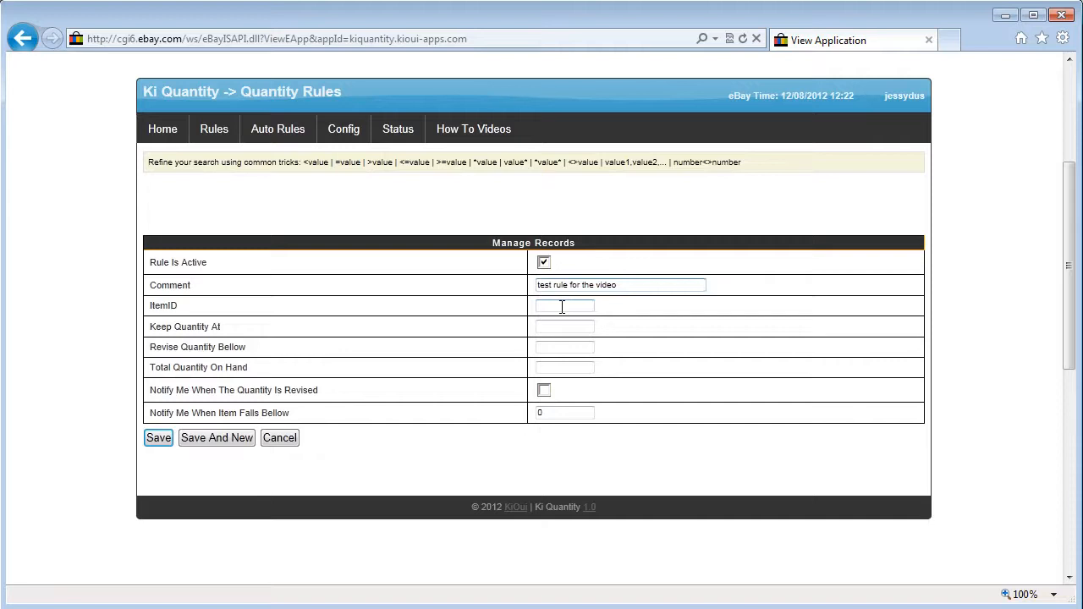
click(954, 44)
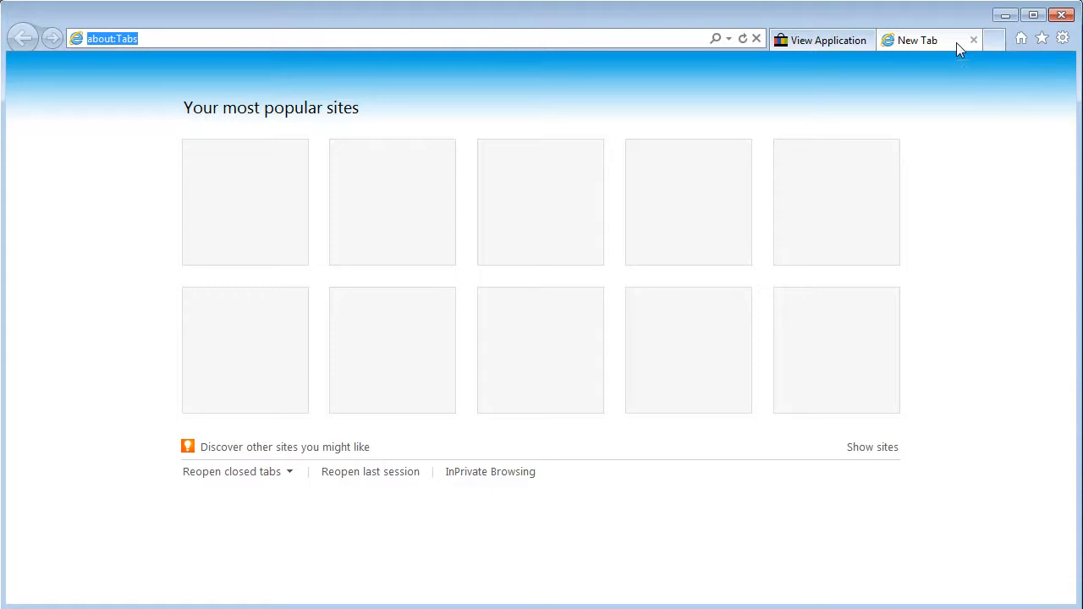
text(jessydus)
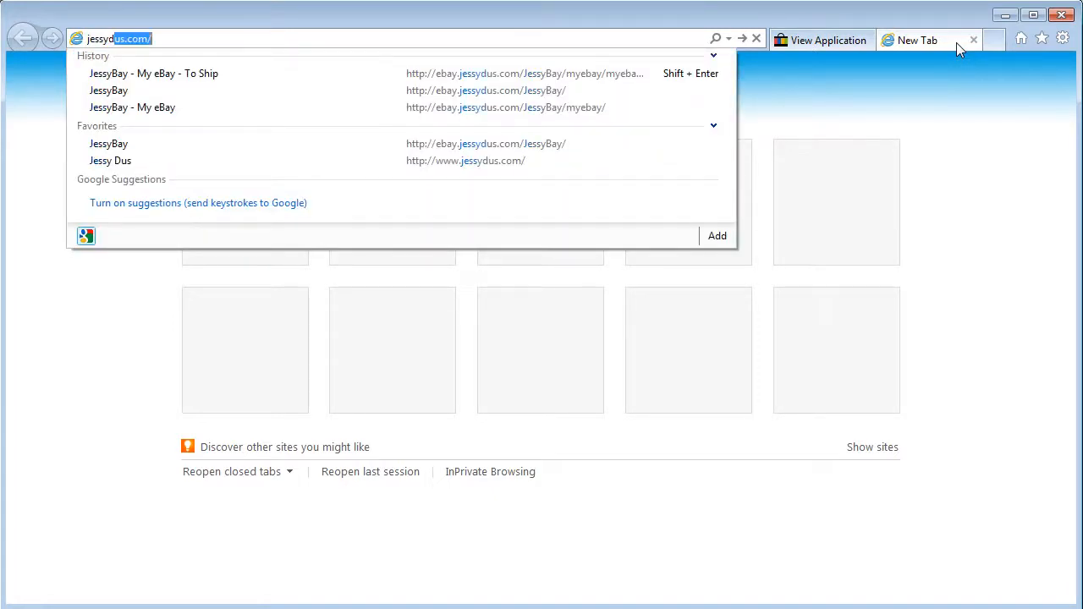
text(.com)
key(Return)
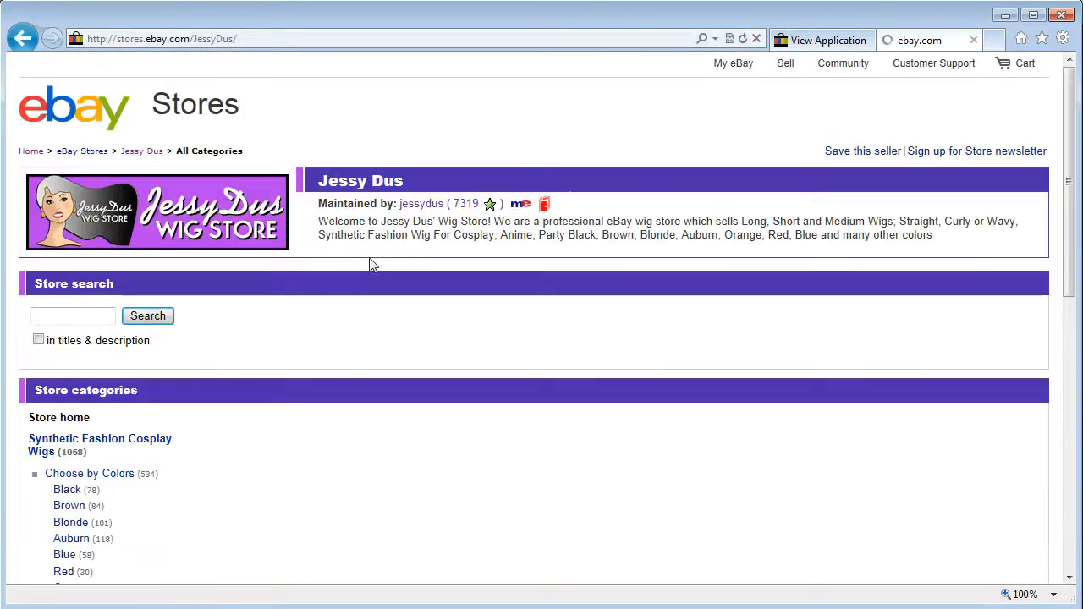
scroll(373, 461, down, 3)
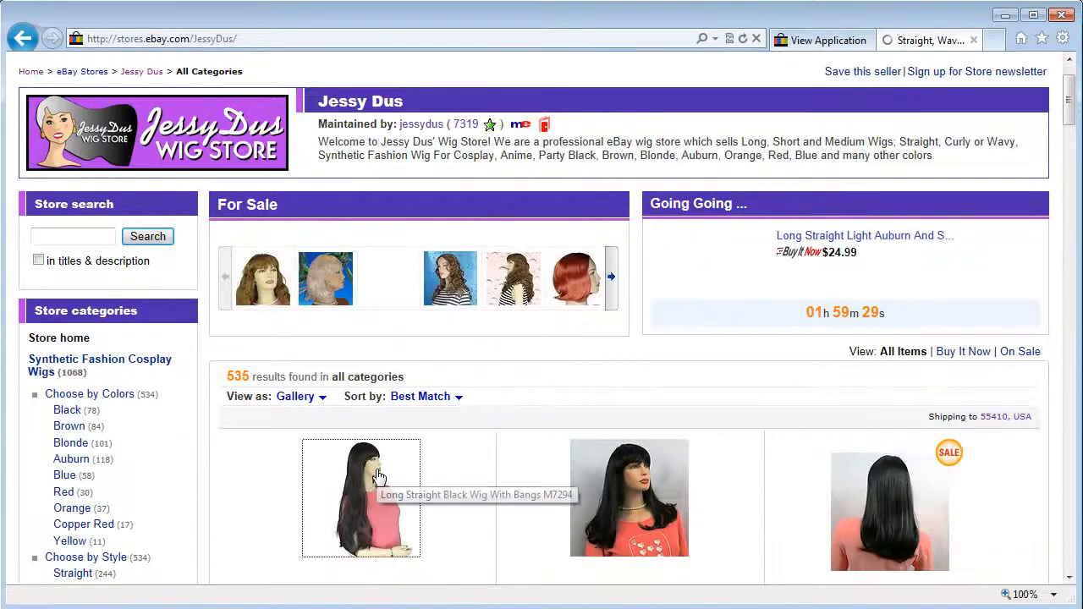
click(378, 476)
scroll(1030, 535, down, 5)
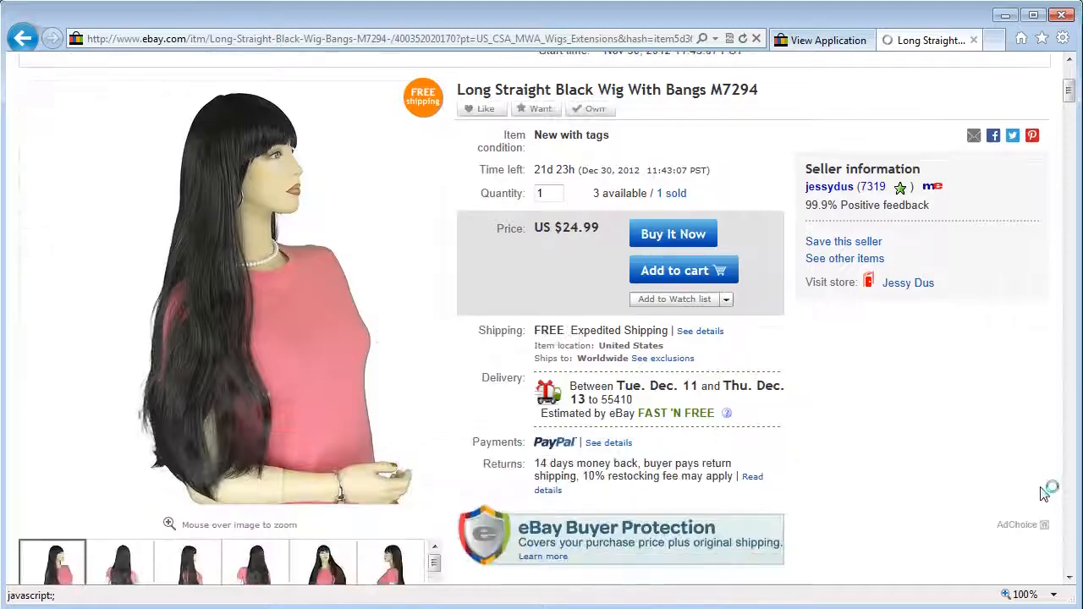
double_click(1015, 567)
key(ctrl+c)
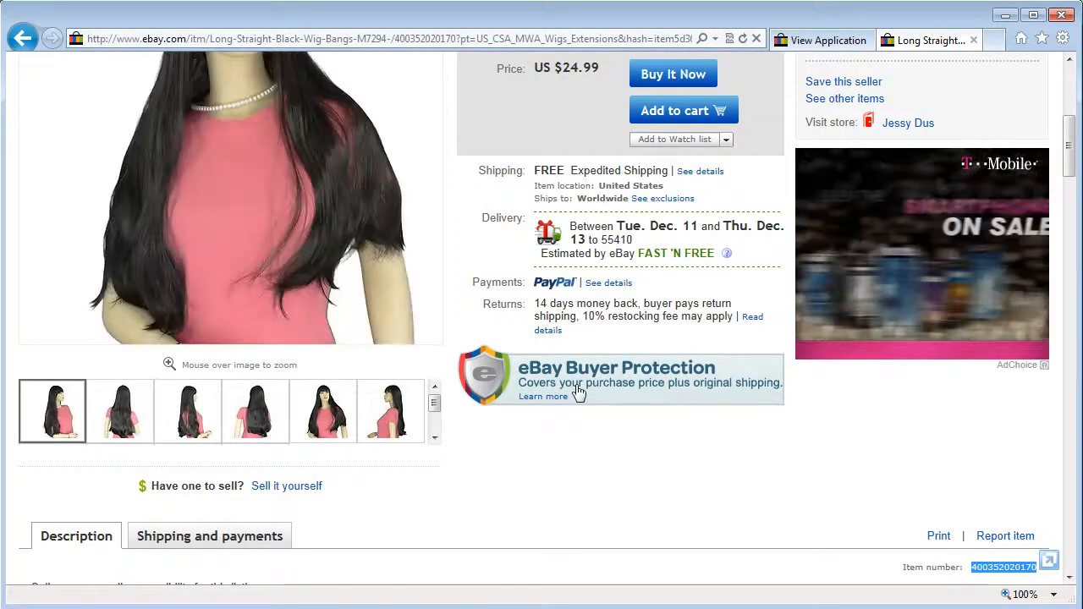
scroll(592, 479, up, 3)
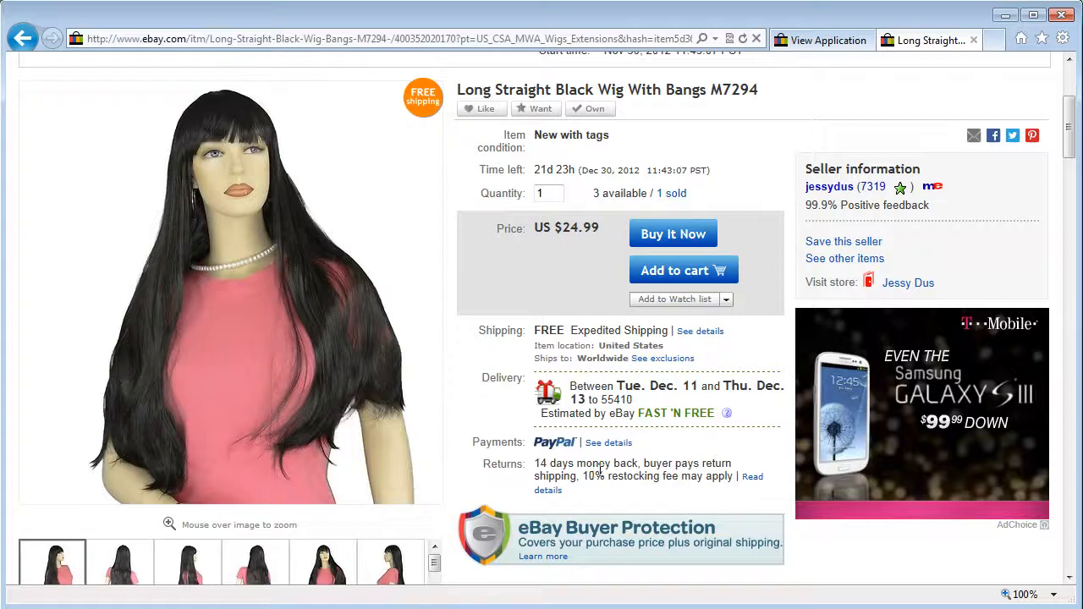
click(820, 39)
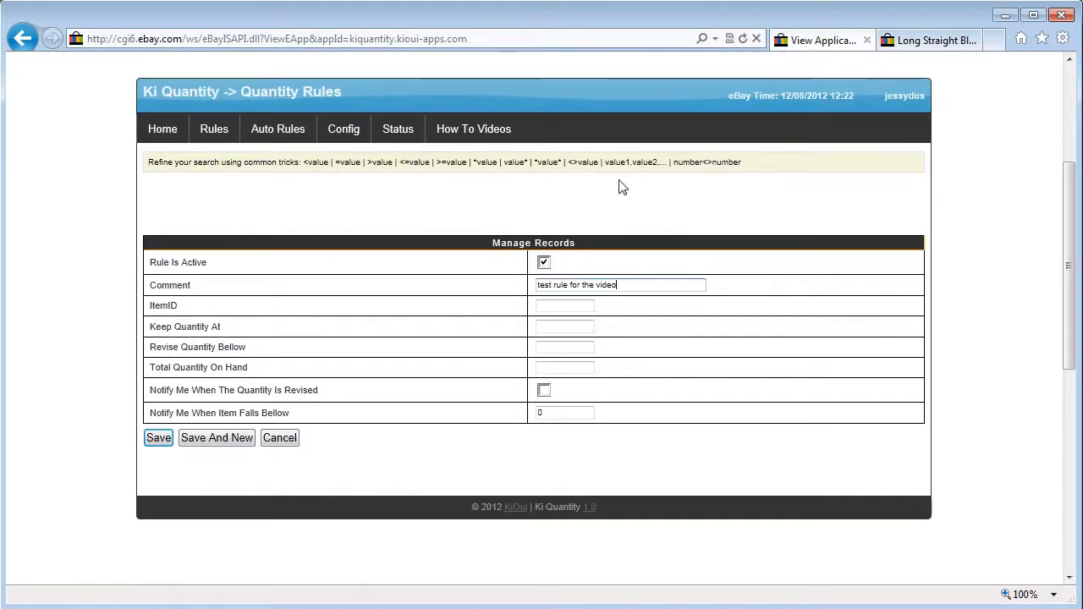
click(564, 305)
key(ctrl+v)
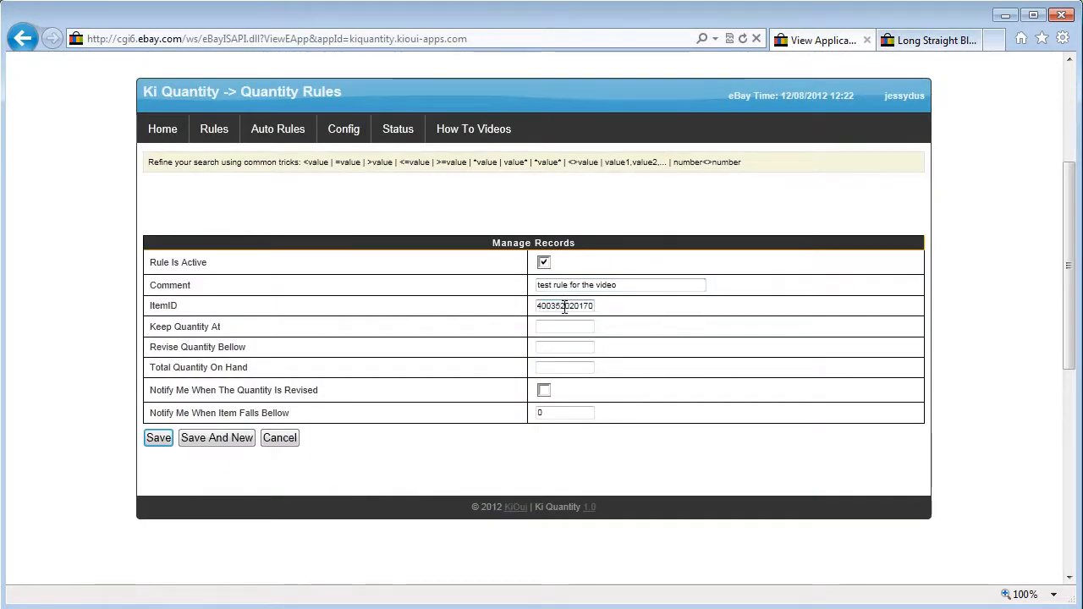
- Set the rule to keep quantity at 5, revise quantity below 4, and total quantity on hand 10
click(556, 326)
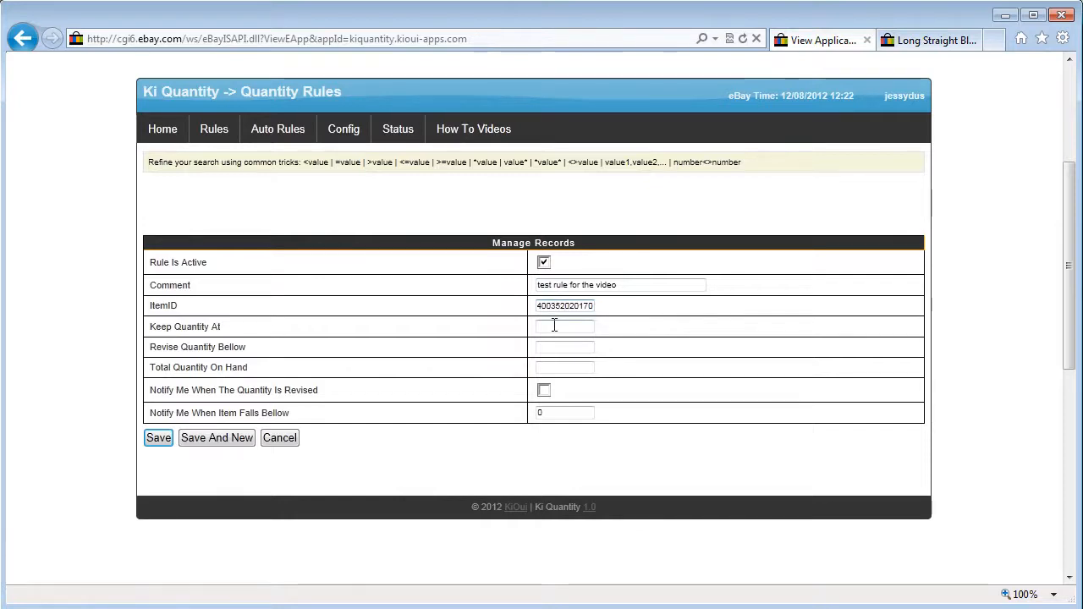
scroll(557, 330, up, 1)
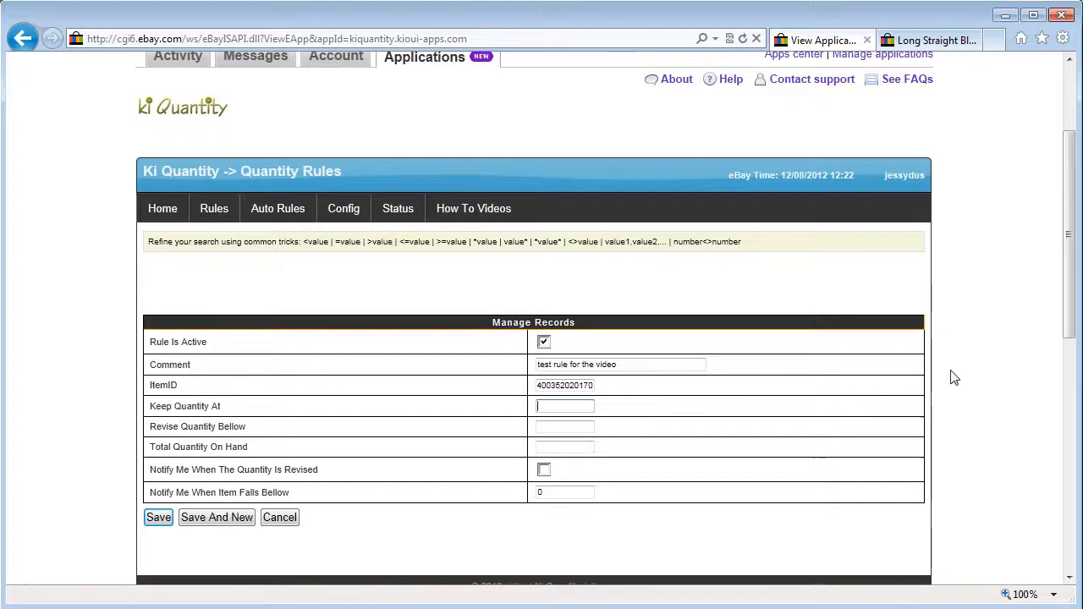
scroll(954, 375, down, 2)
click(562, 248)
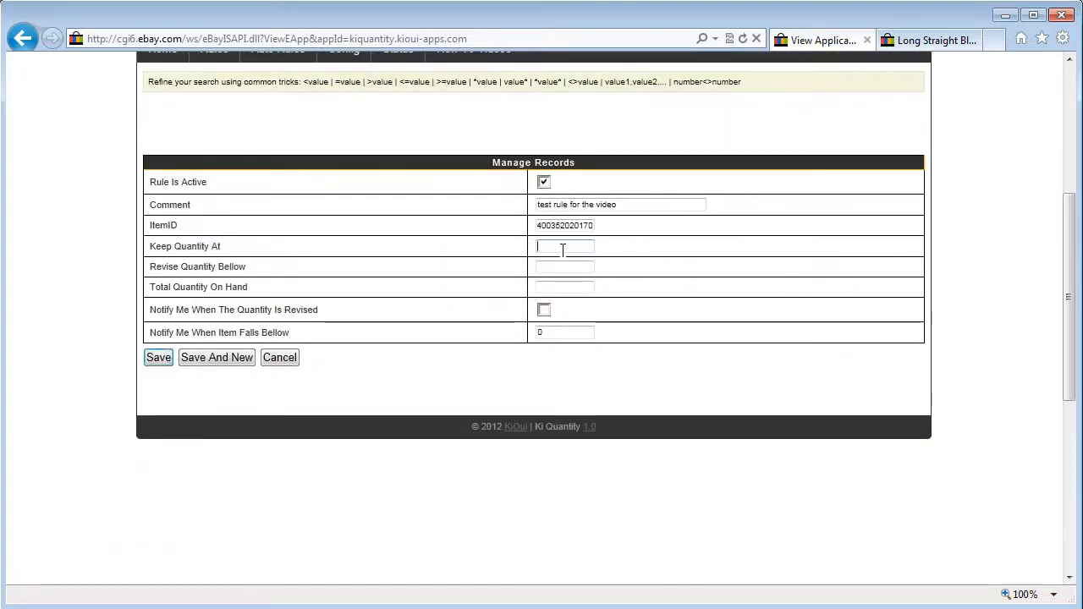
text(5)
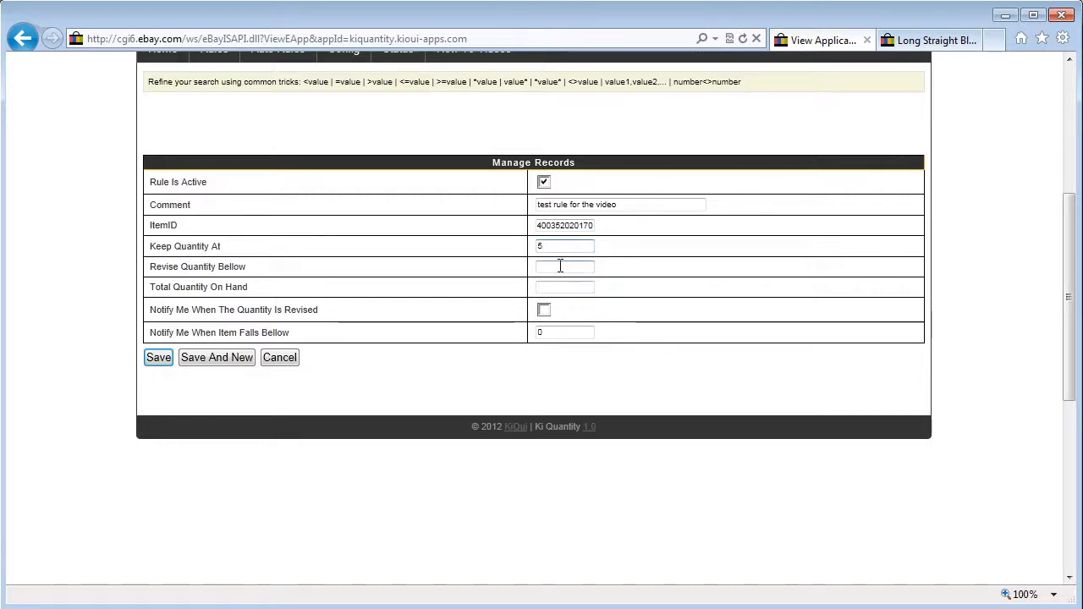
click(559, 267)
text(4)
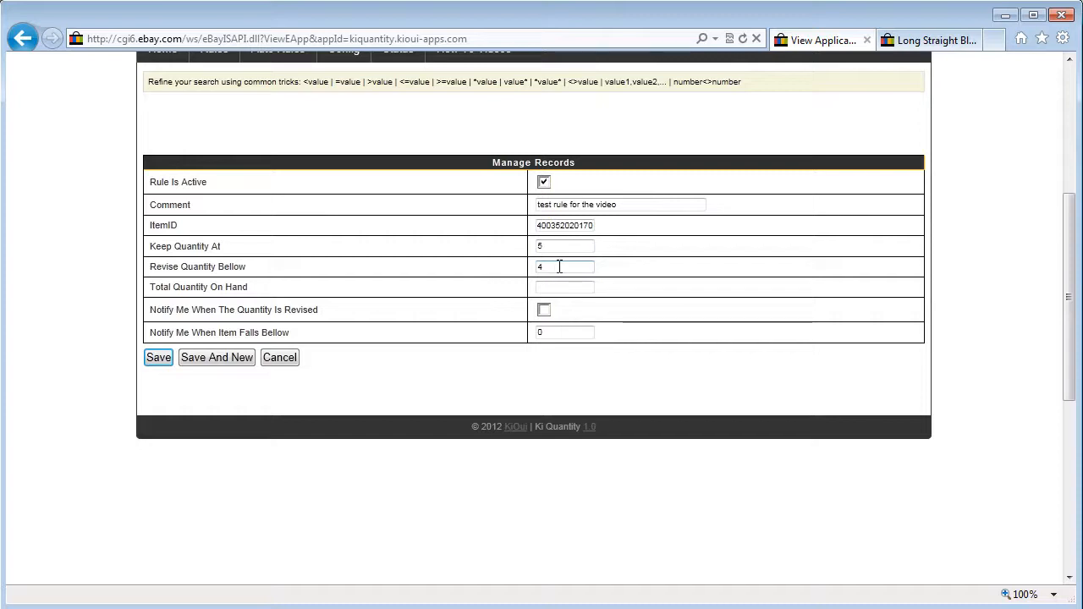
click(554, 286)
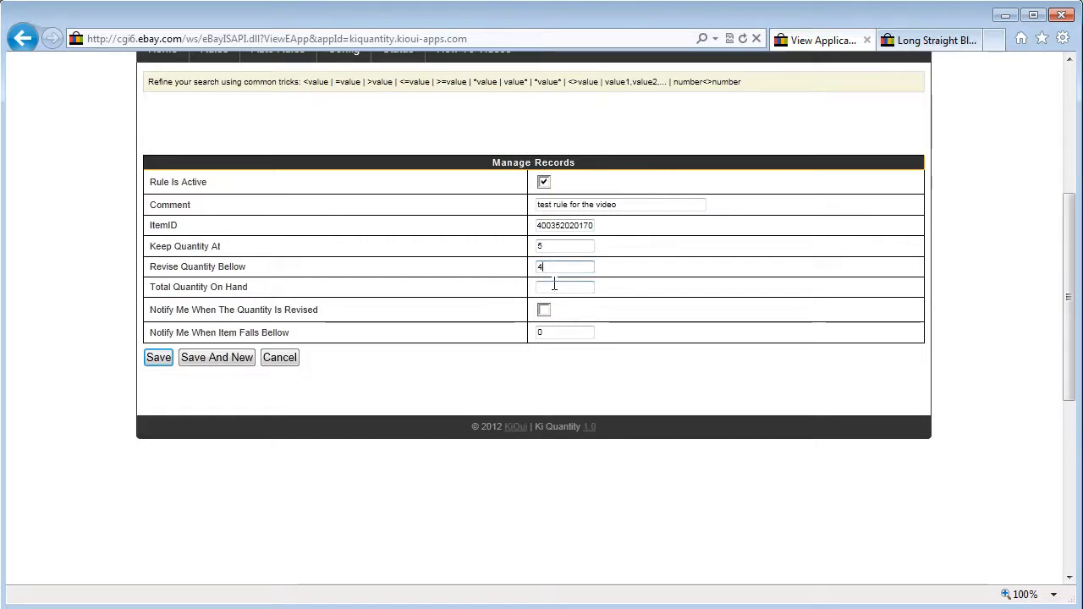
text(10)
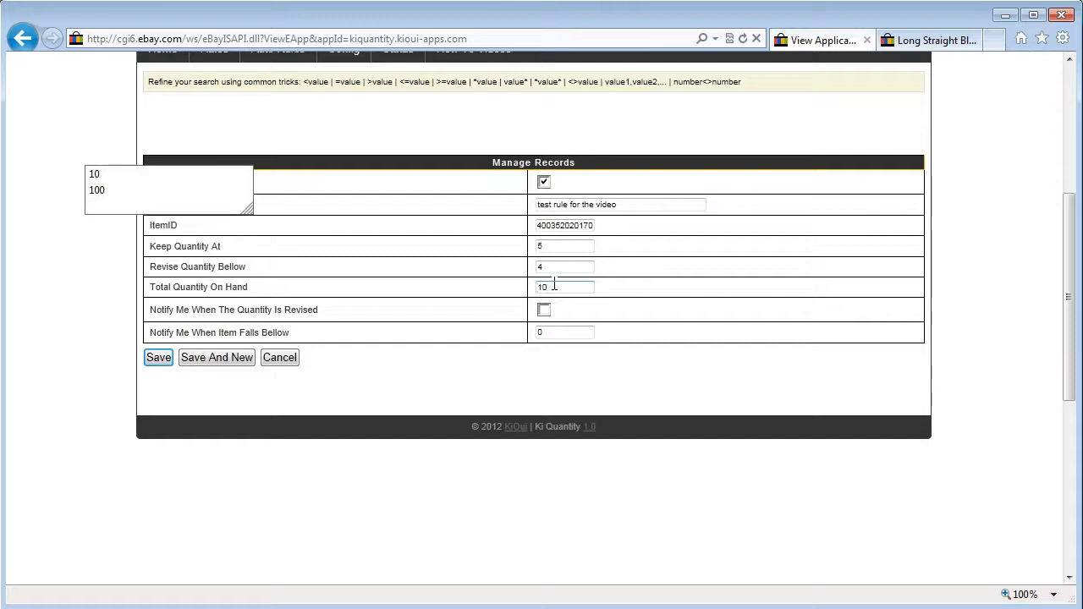
click(626, 288)
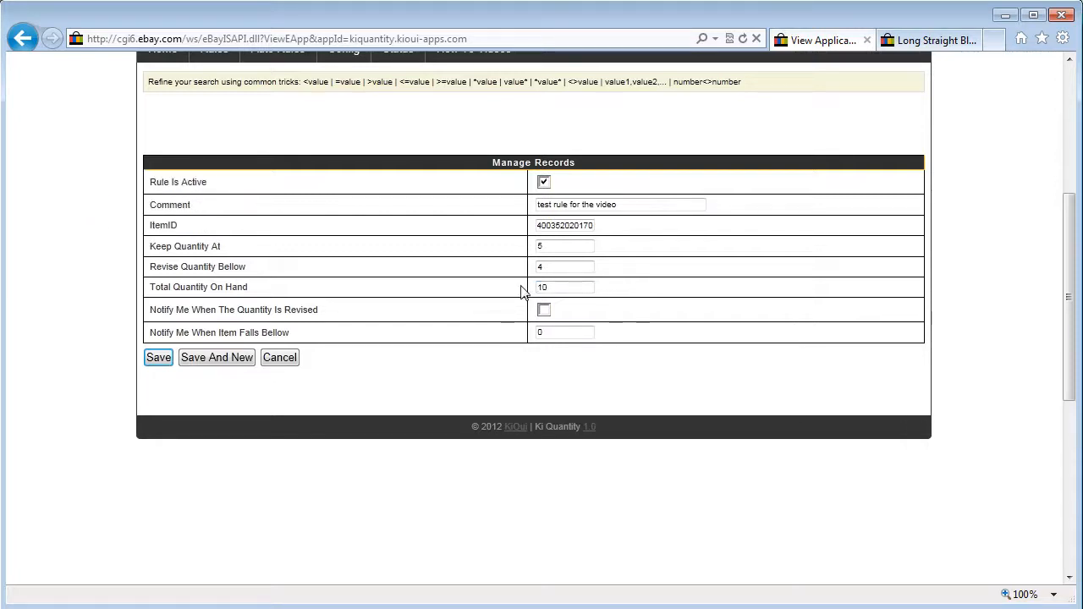
drag(546, 247, 531, 247)
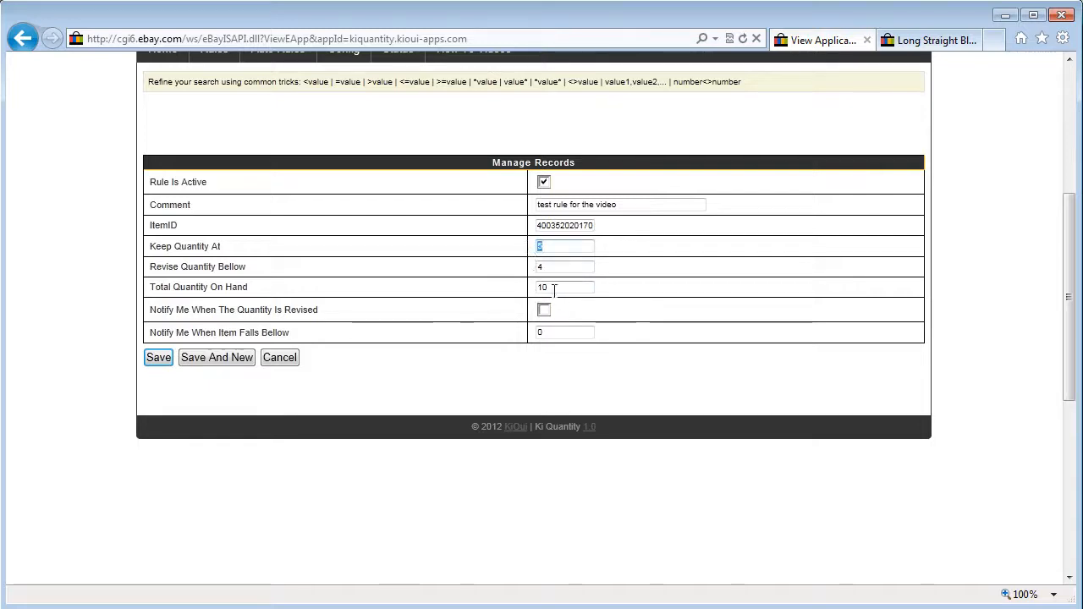
drag(555, 289, 535, 292)
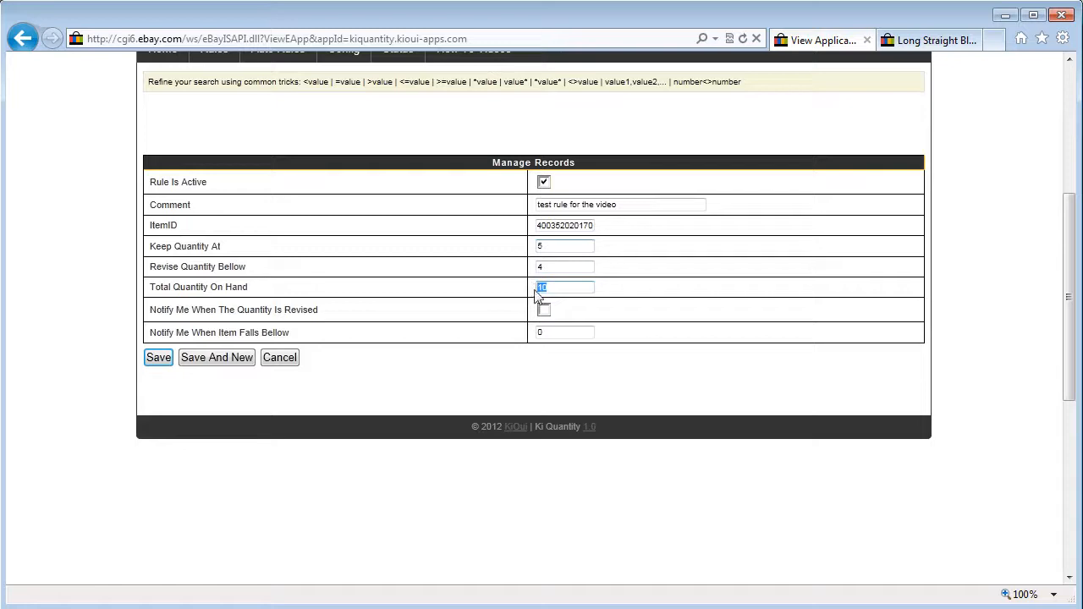
click(550, 246)
drag(550, 245, 522, 245)
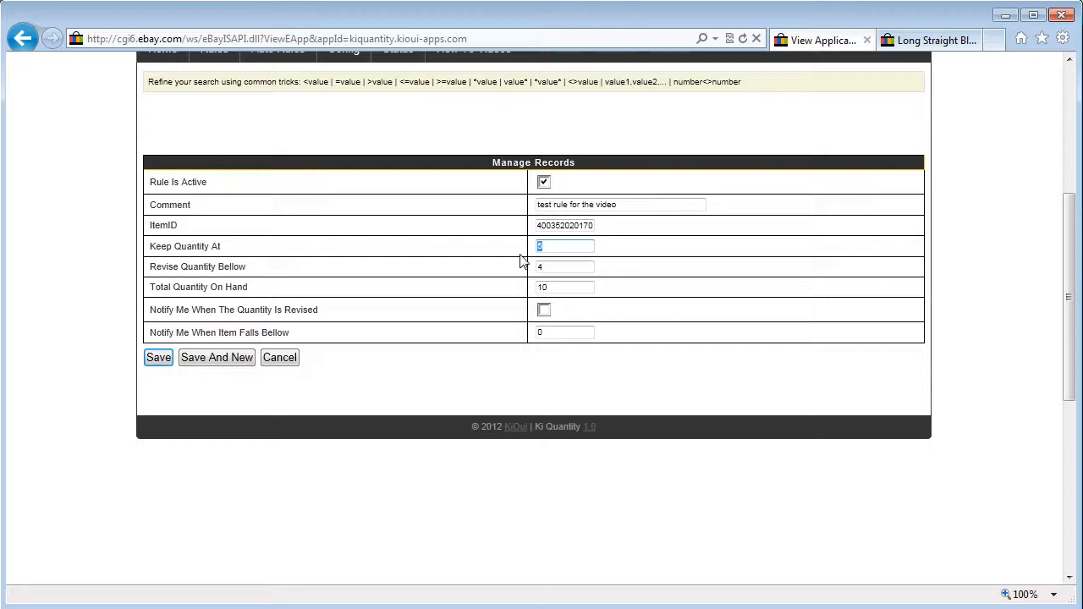
drag(555, 287, 541, 290)
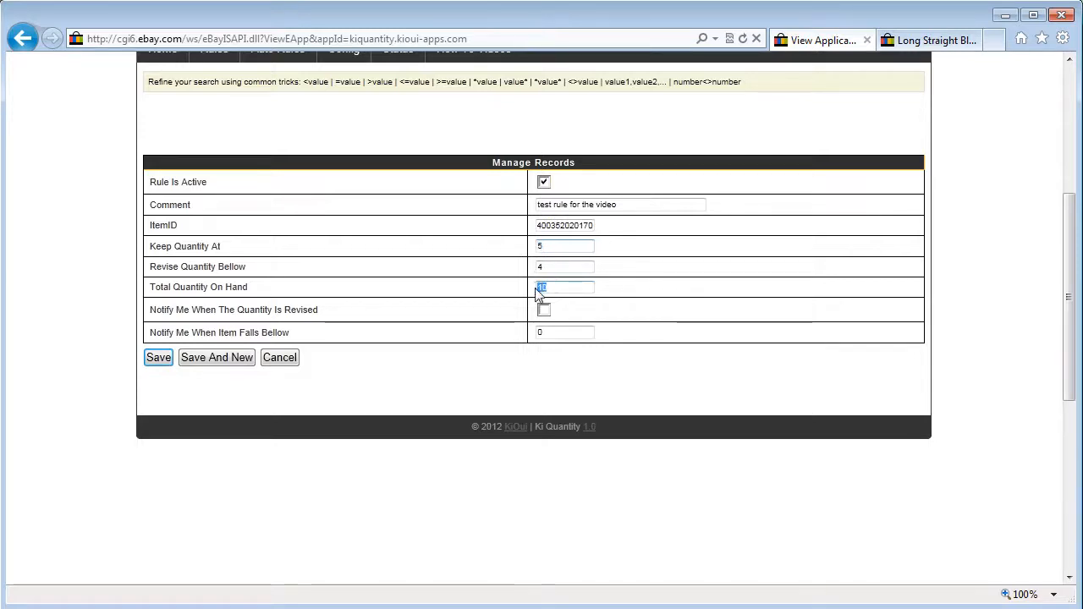
click(549, 247)
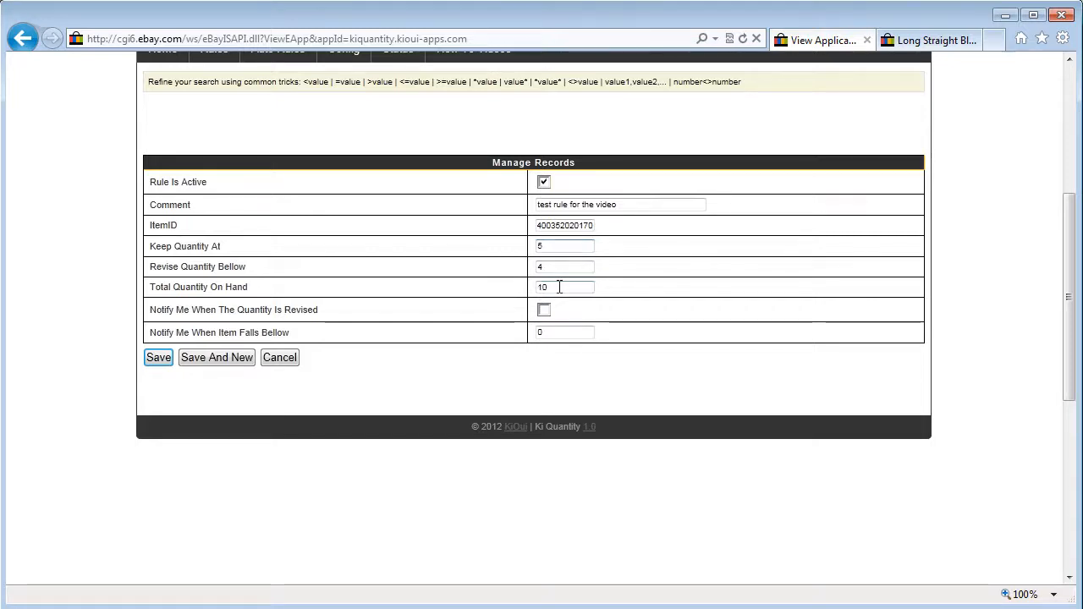
- Change the rule's total quantity on hand to 6
drag(560, 287, 530, 292)
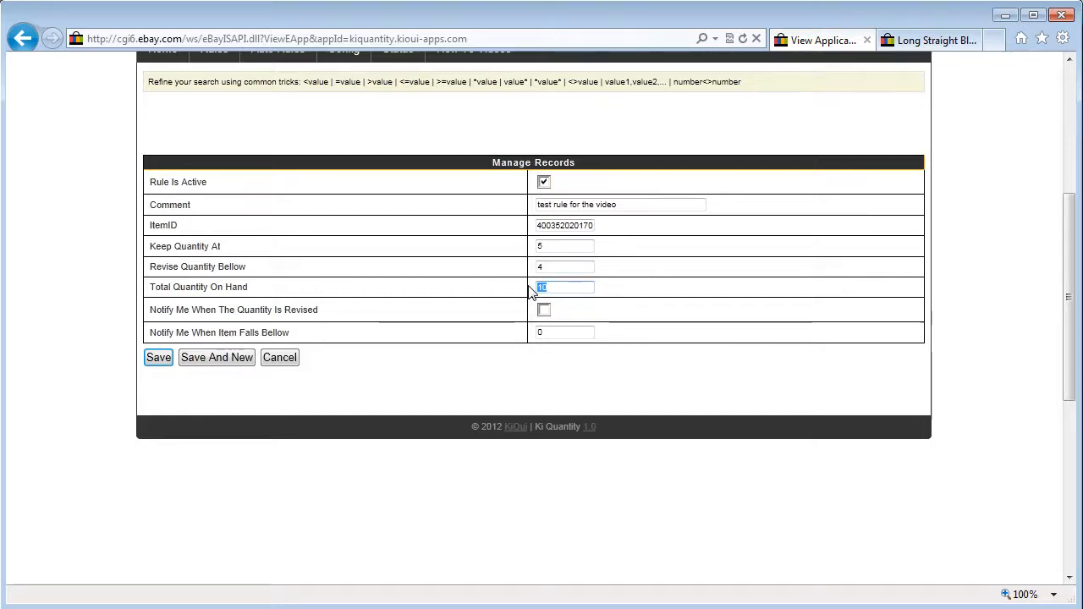
text(6)
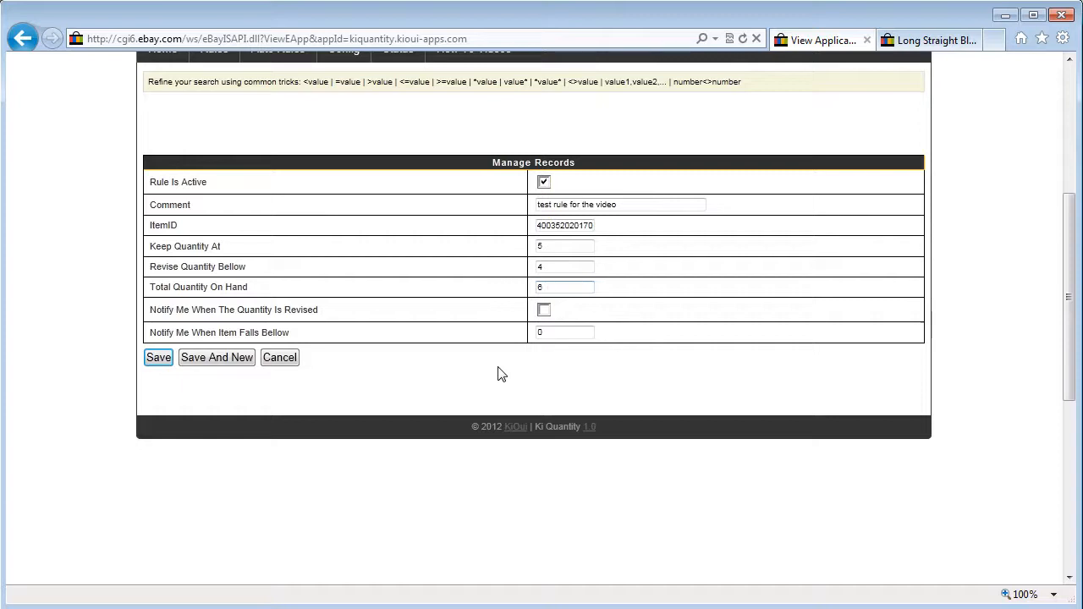
click(563, 246)
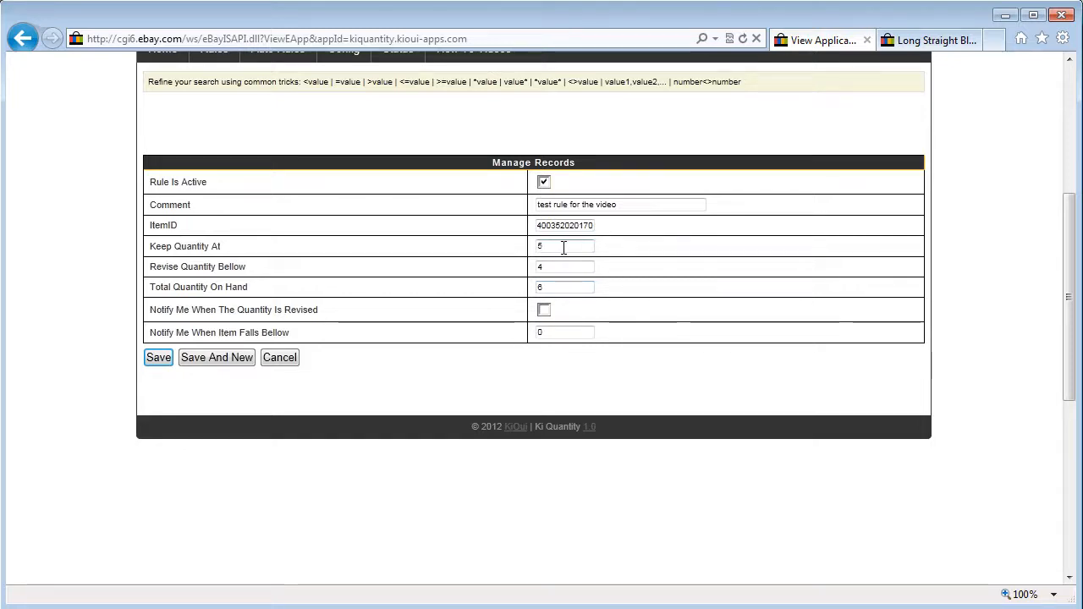
double_click(539, 288)
click(556, 246)
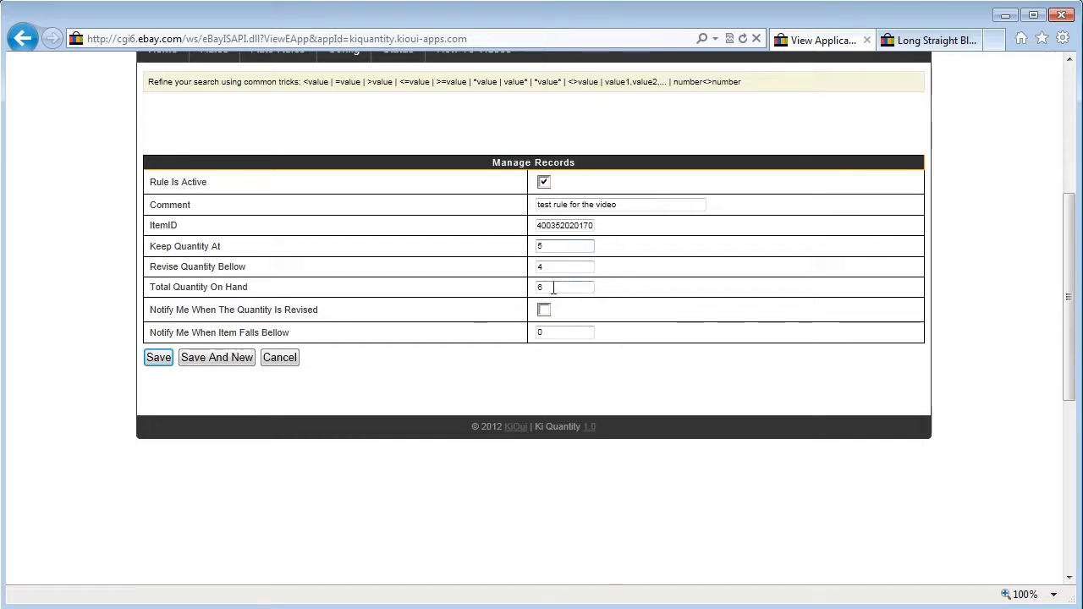
- Try total quantities on hand of 5, 4, 3 and 2 in the new rule
double_click(553, 288)
key(BackSpace)
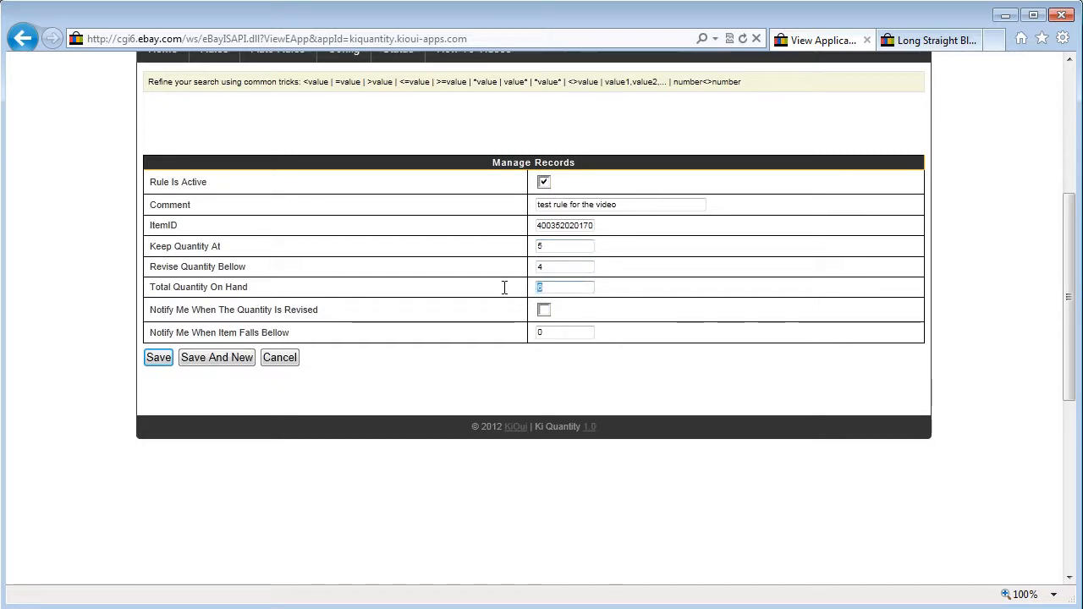
text(5)
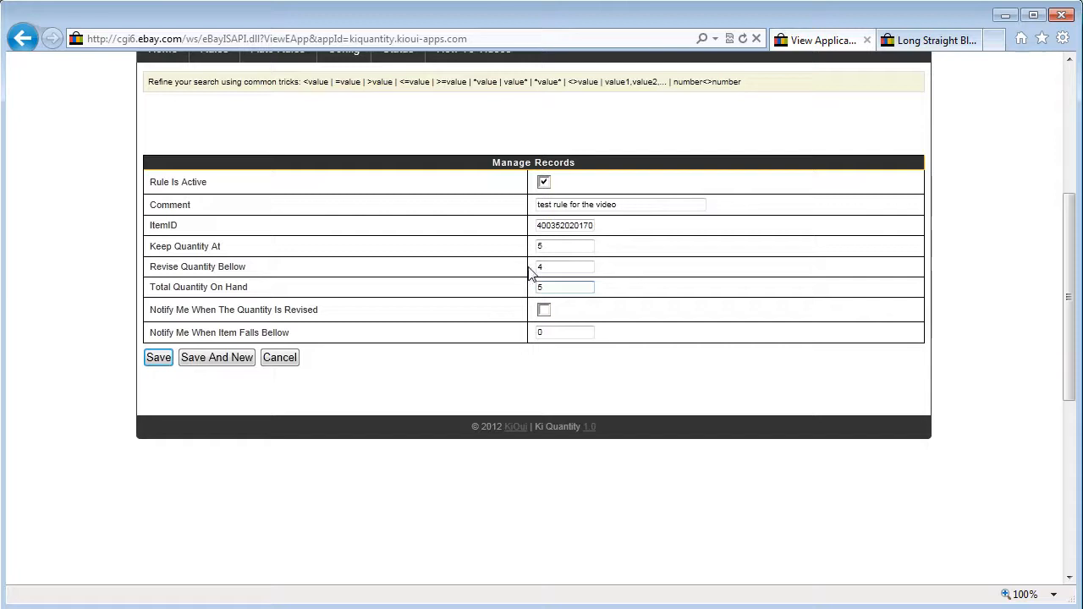
drag(554, 266, 535, 267)
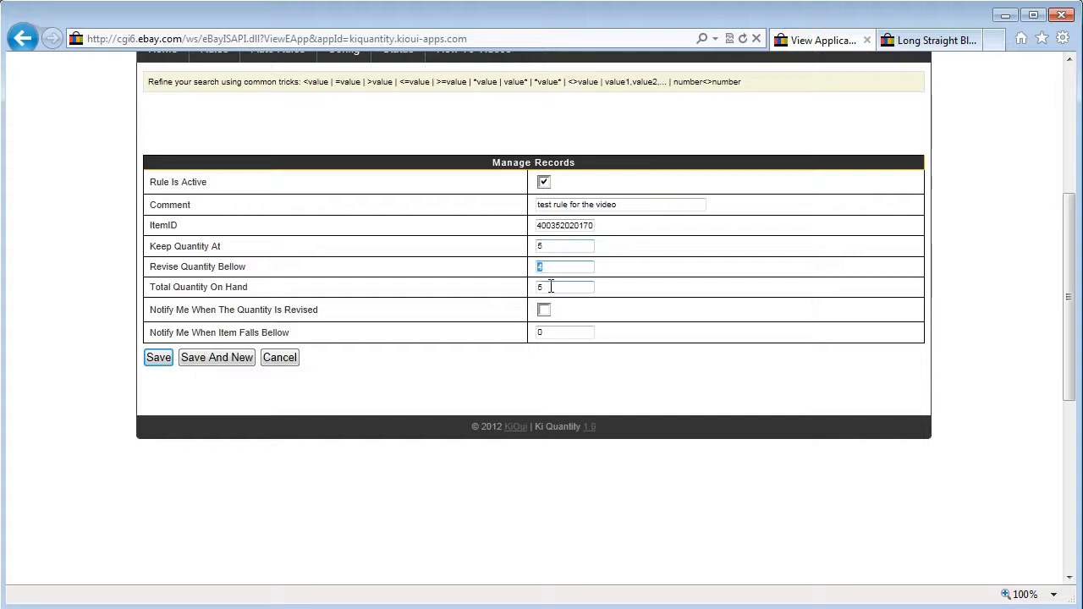
key(Tab)
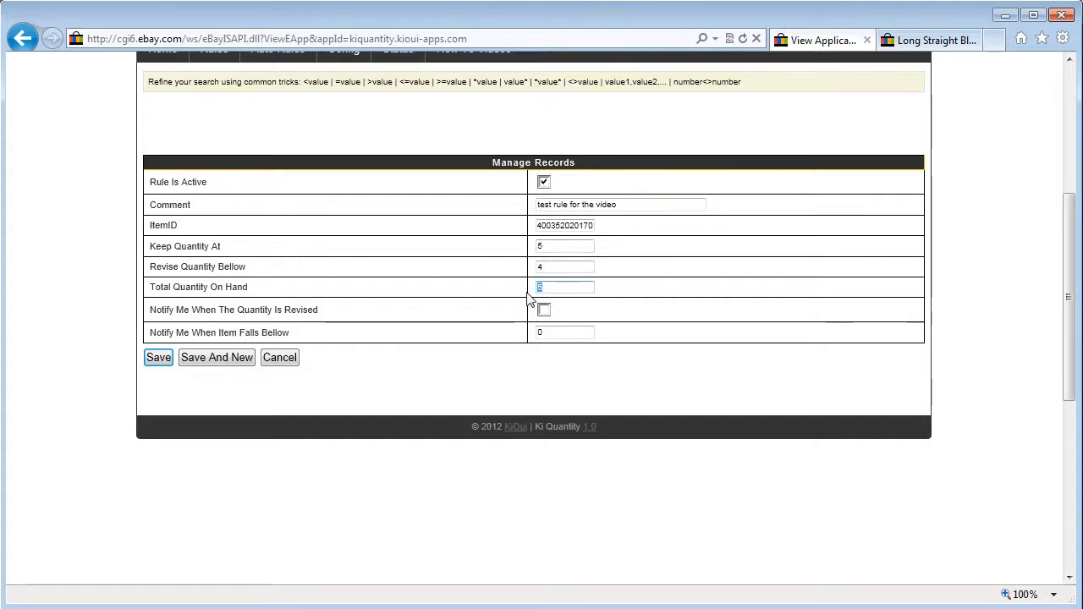
text(4)
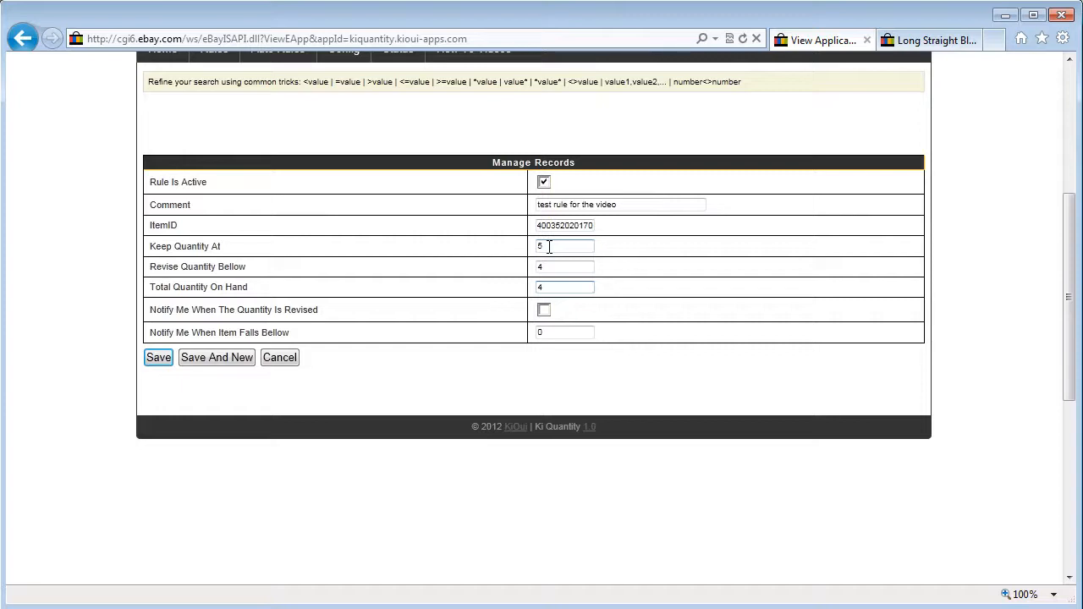
double_click(546, 288)
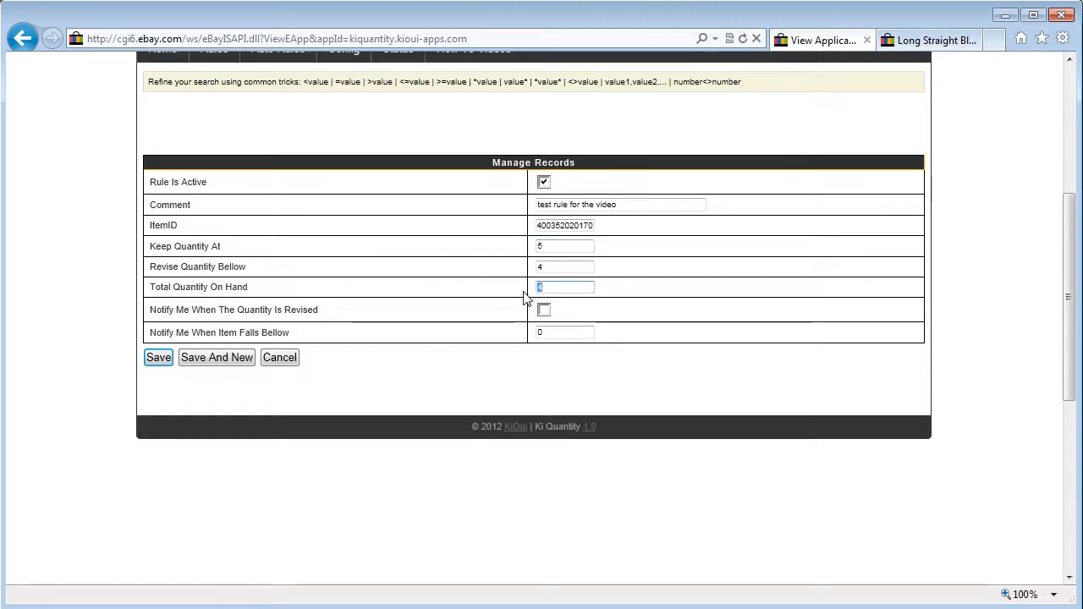
text(3)
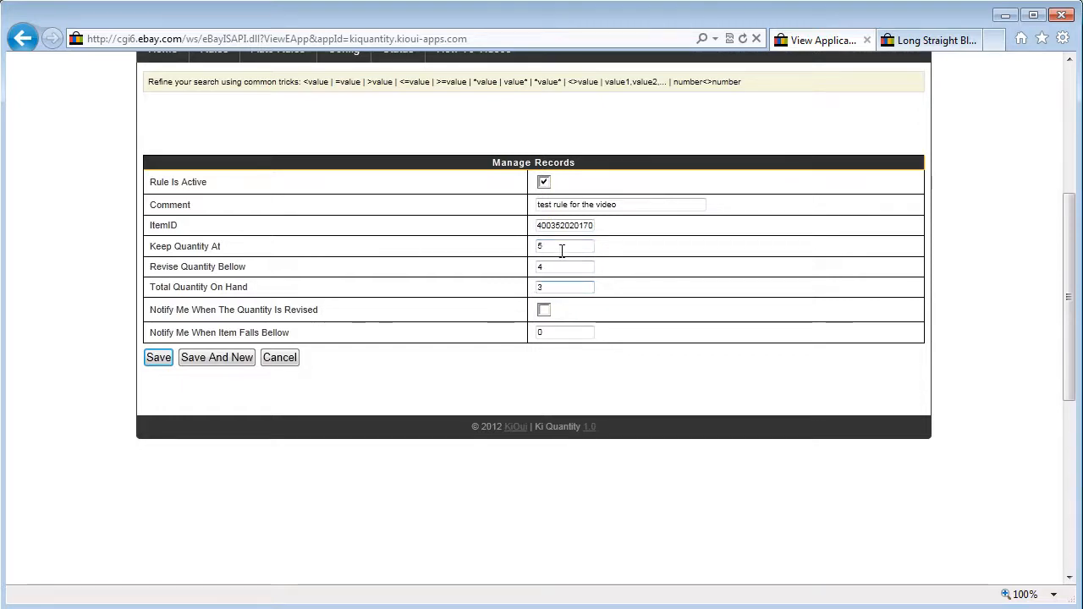
double_click(540, 288)
text(2)
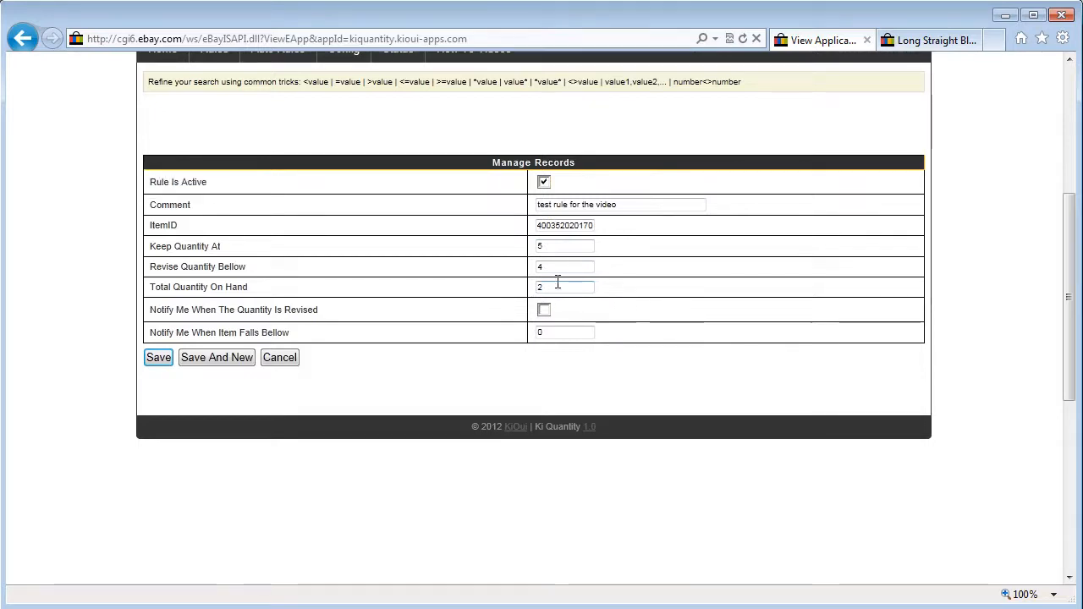
double_click(540, 246)
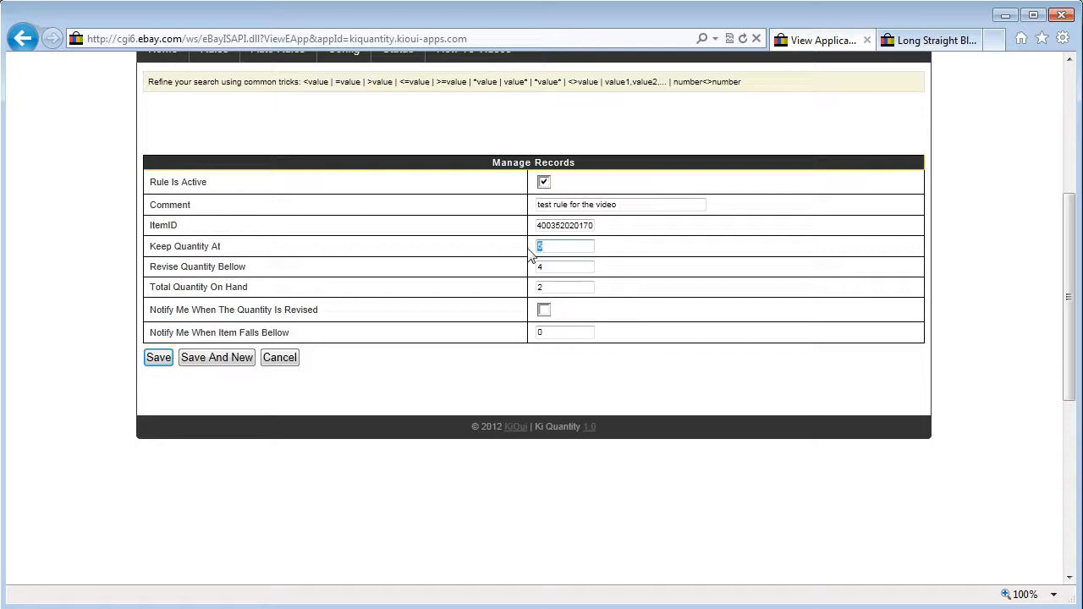
double_click(546, 288)
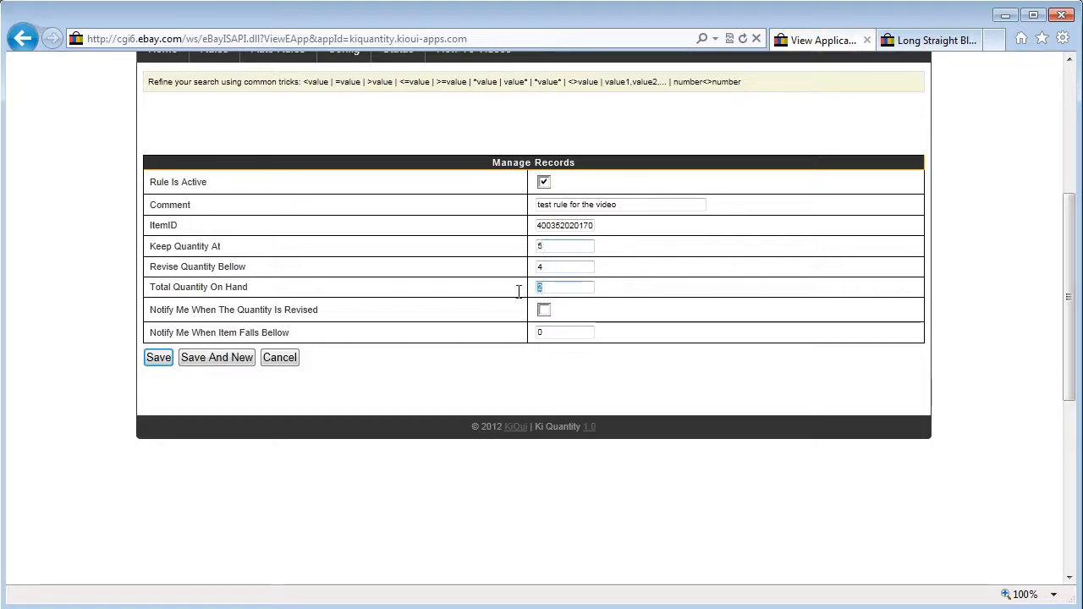
double_click(549, 246)
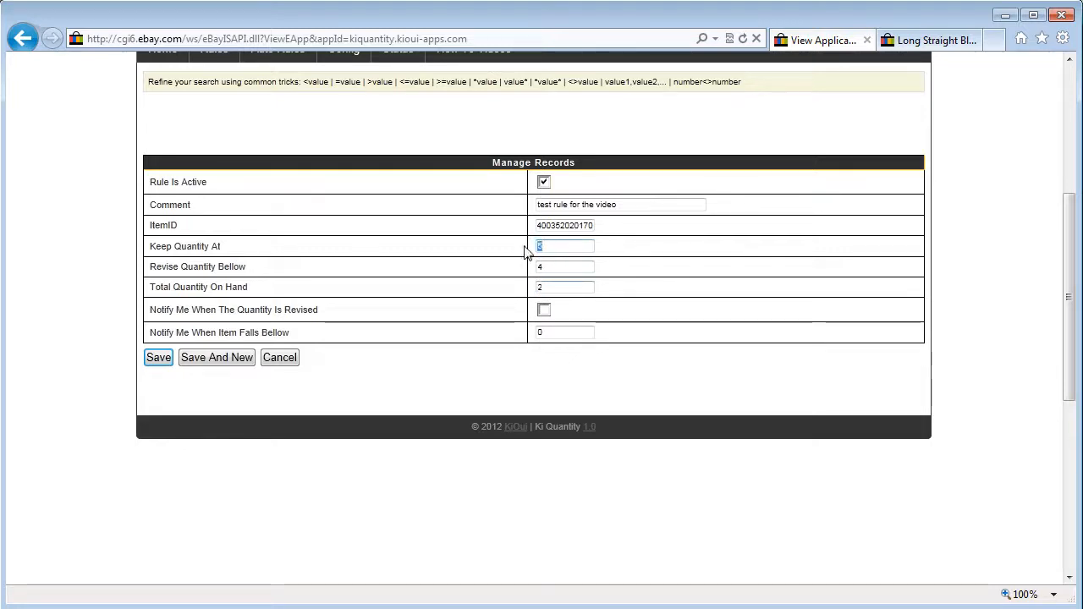
double_click(536, 288)
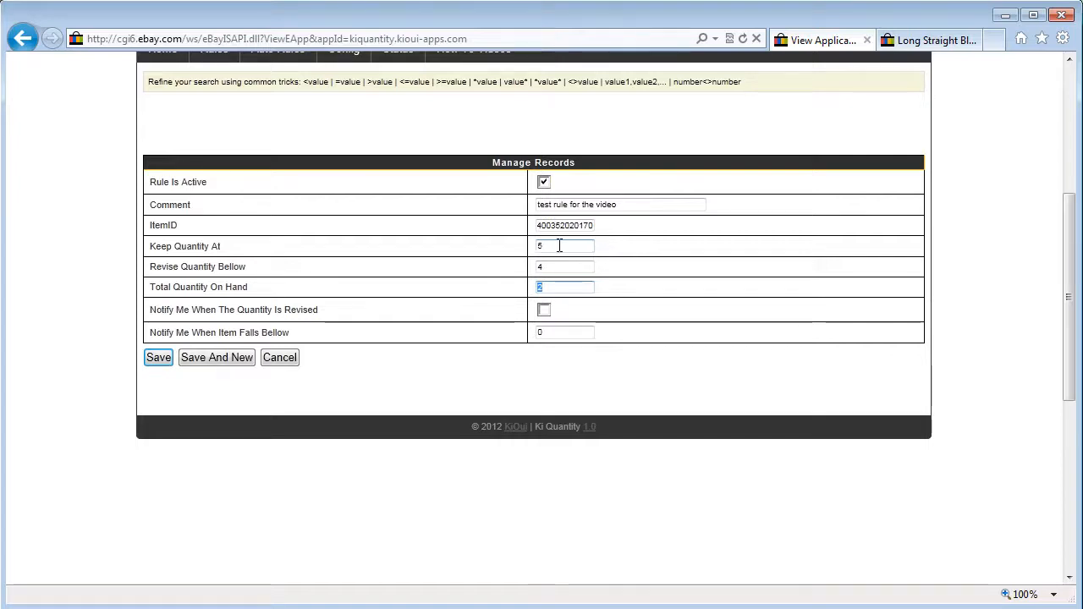
drag(559, 245, 533, 247)
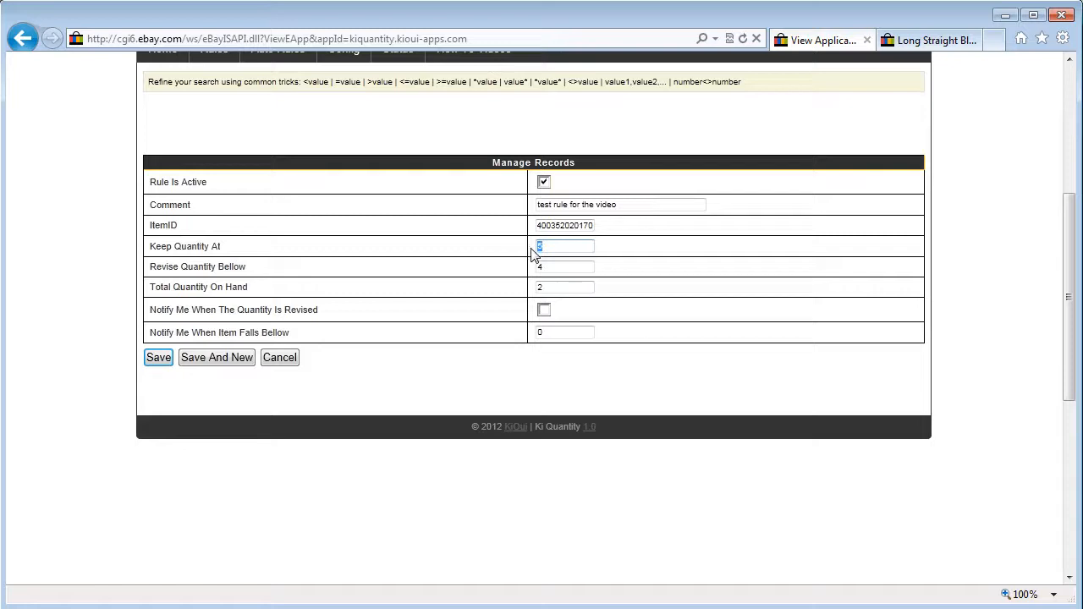
- Set the new rule's total quantity on hand to 10
click(574, 284)
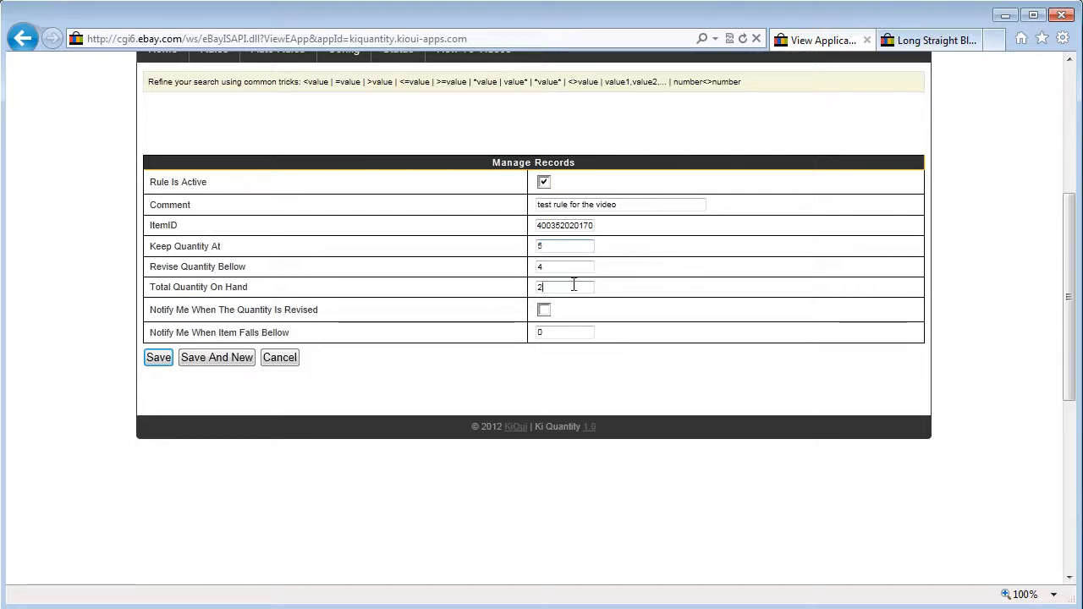
key(BackSpace)
text(10)
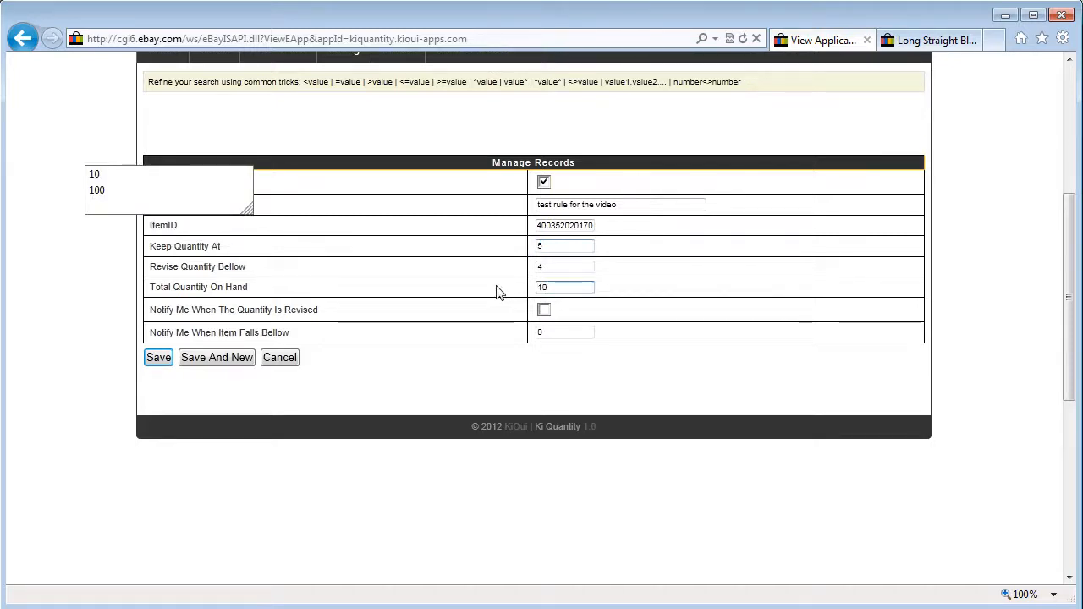
click(591, 395)
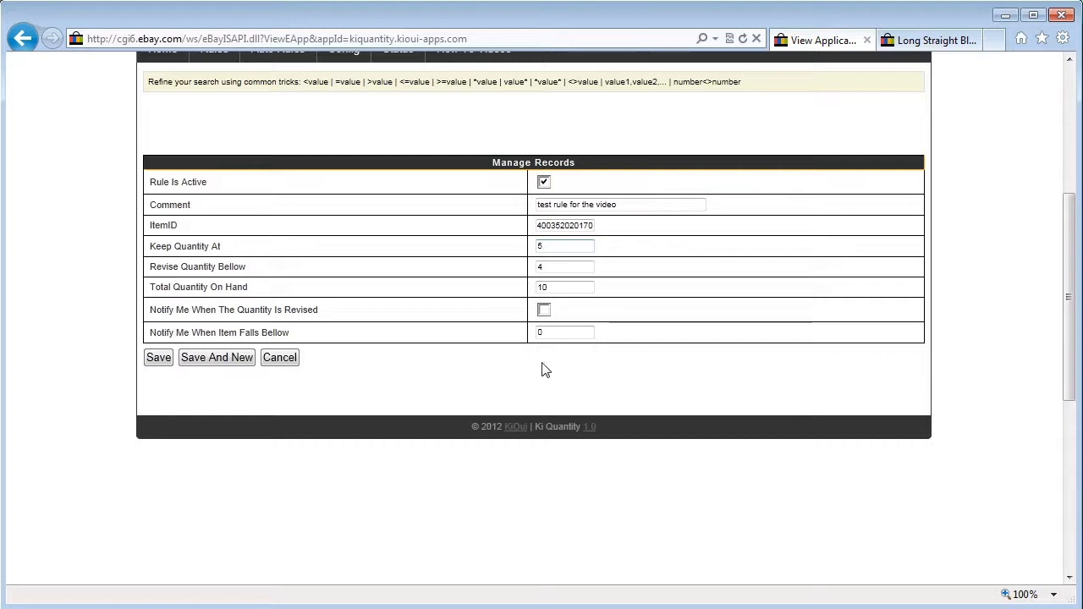
- Enable notification when the quantity is revised, set the falls-below notification threshold to 2, and save the rule
click(543, 311)
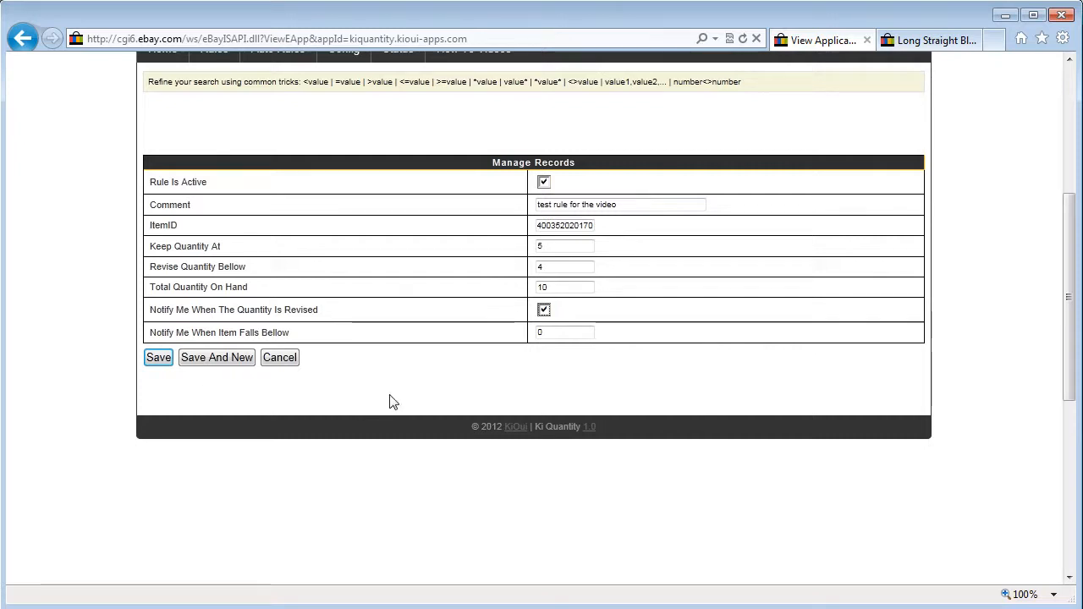
key(Tab)
text(2)
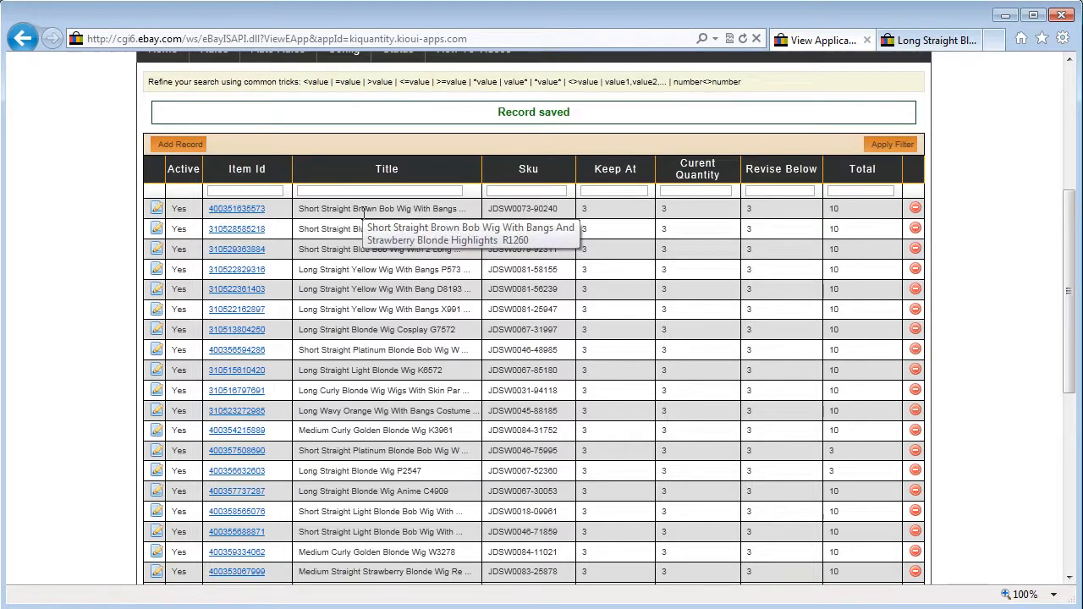
scroll(612, 210, down, 5)
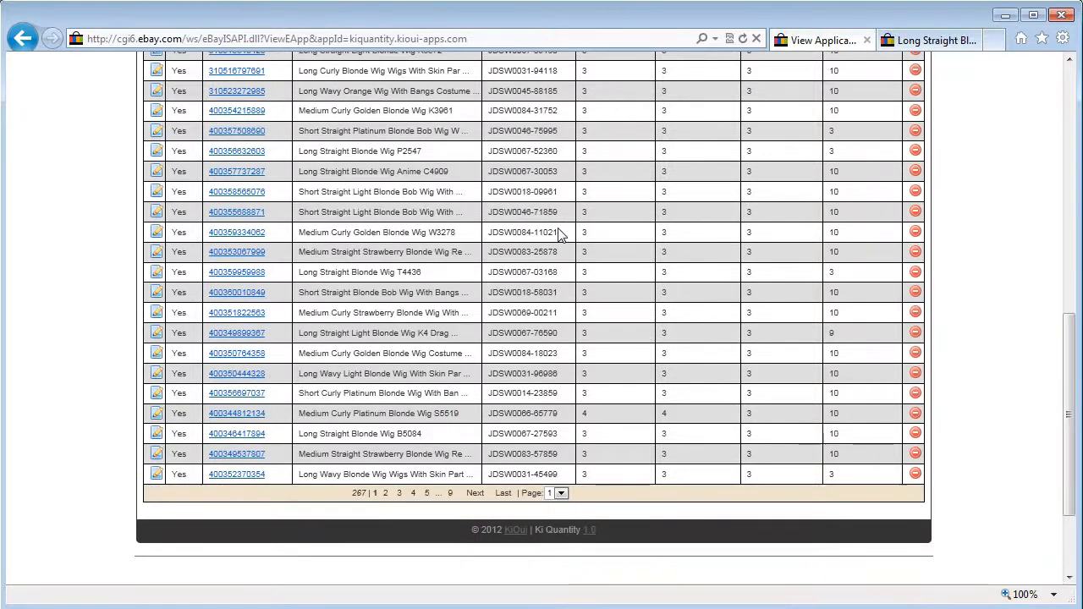
scroll(557, 228, up, 5)
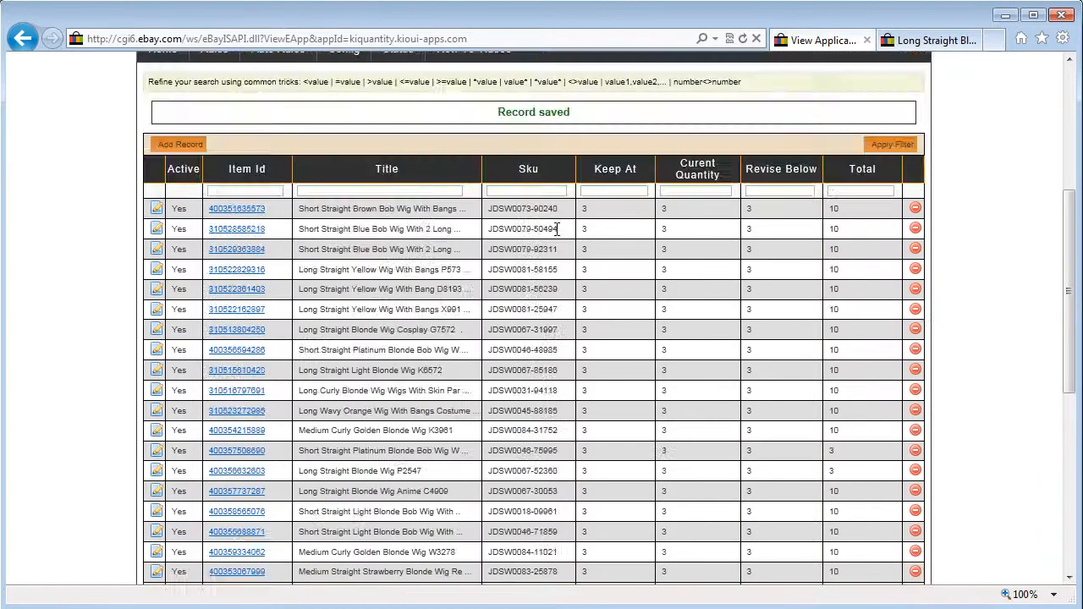
click(242, 191)
key(ctrl+v)
key(Return)
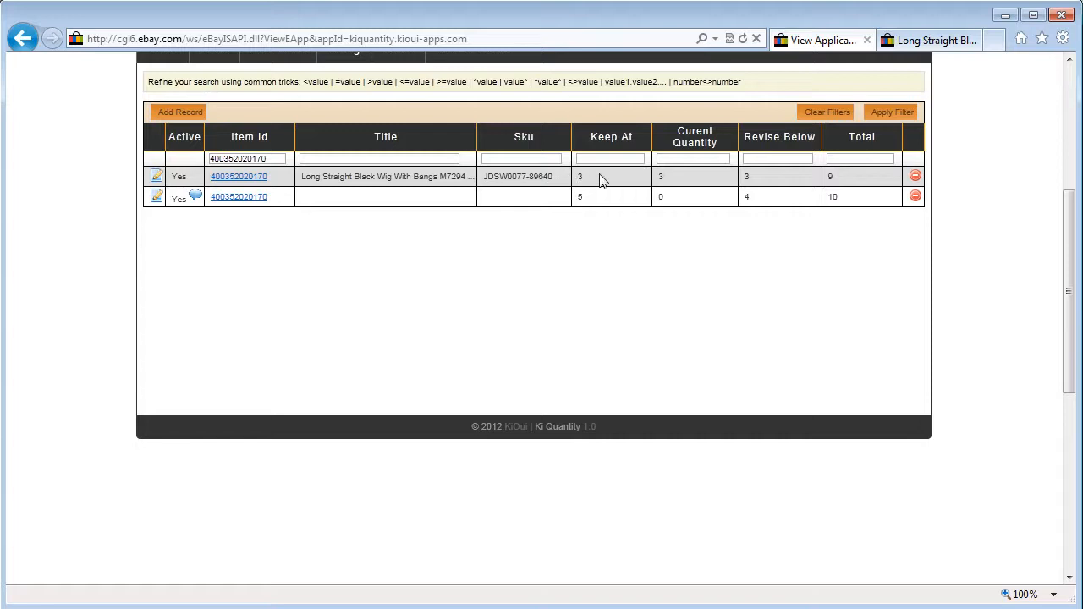
- Refresh the filtered list and compare the current and keep-at quantities of the wig listing's two rules
mouse_move(195, 198)
drag(665, 201, 656, 200)
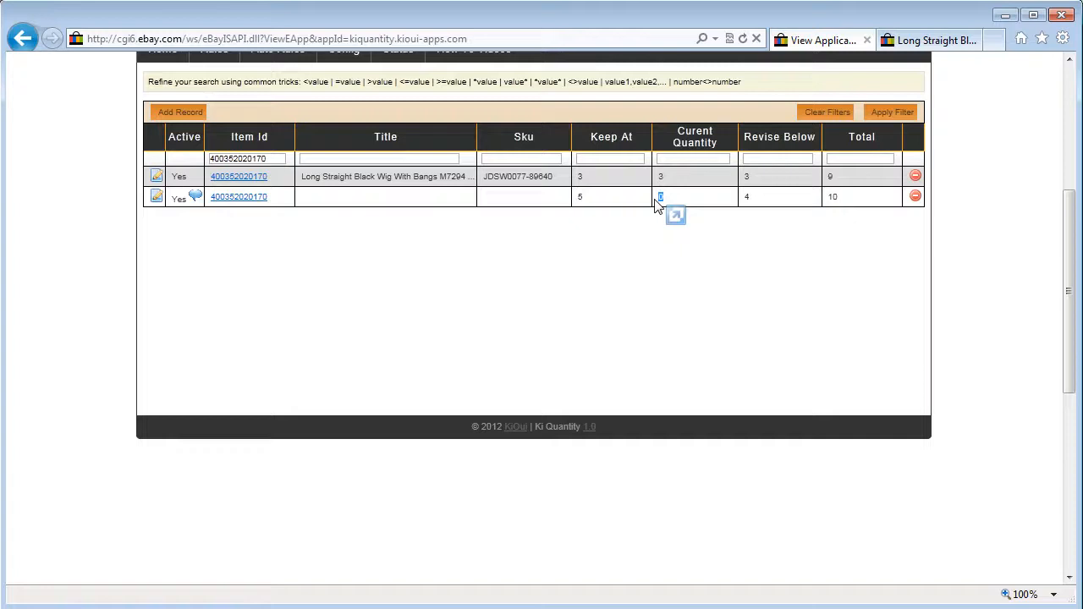
click(892, 113)
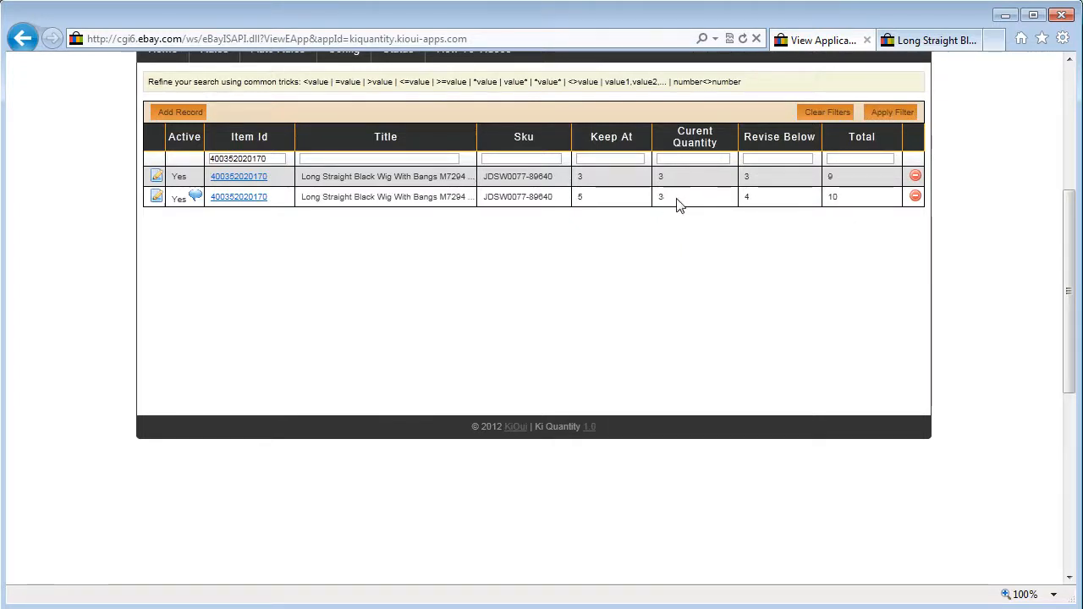
drag(677, 205, 658, 203)
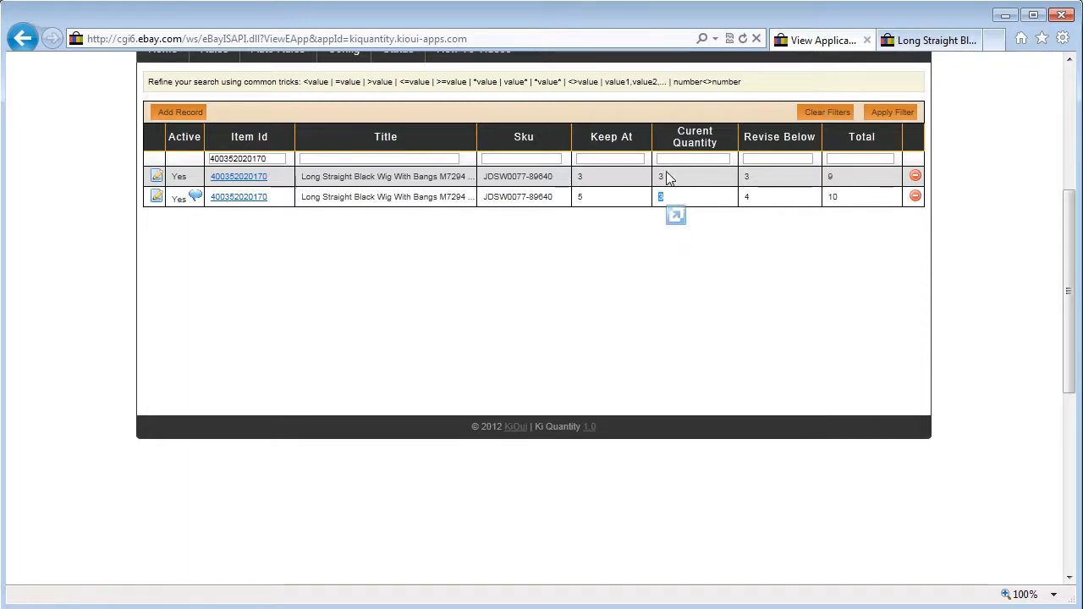
click(687, 202)
drag(683, 201, 627, 203)
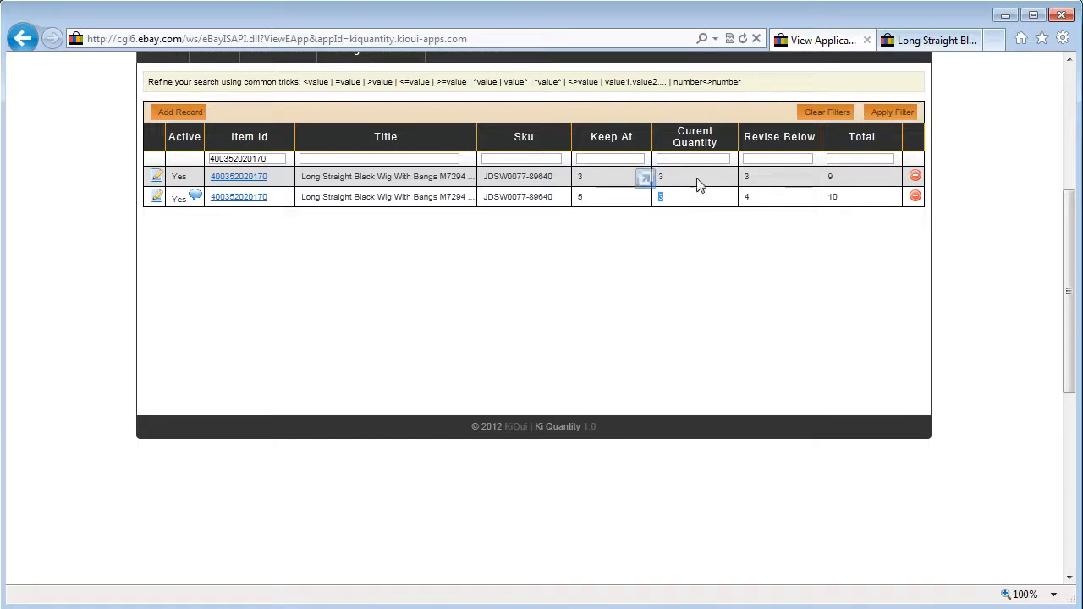
drag(686, 181, 598, 186)
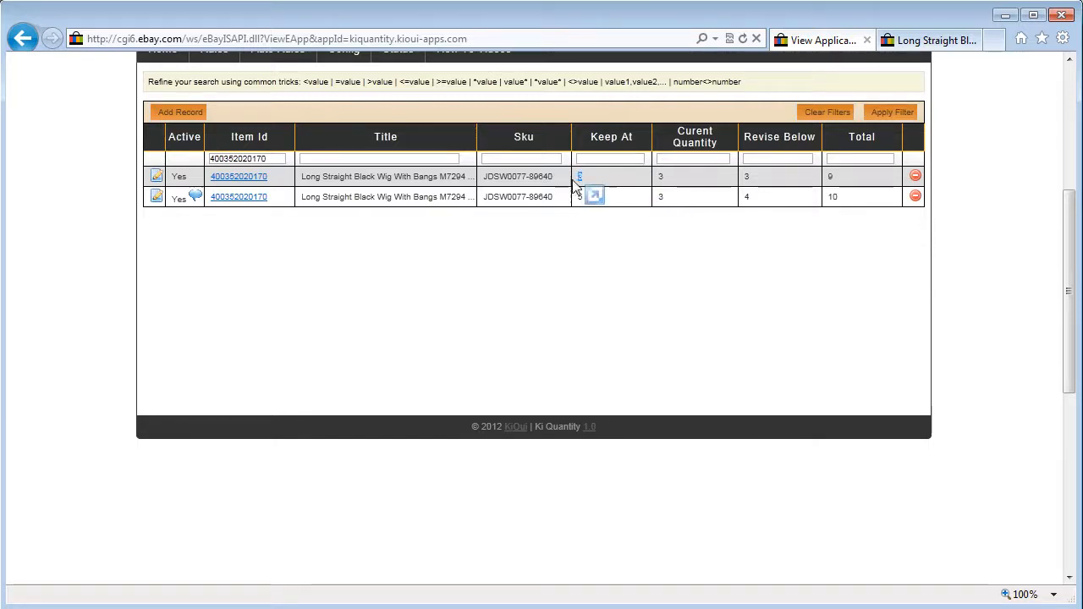
drag(660, 201, 574, 203)
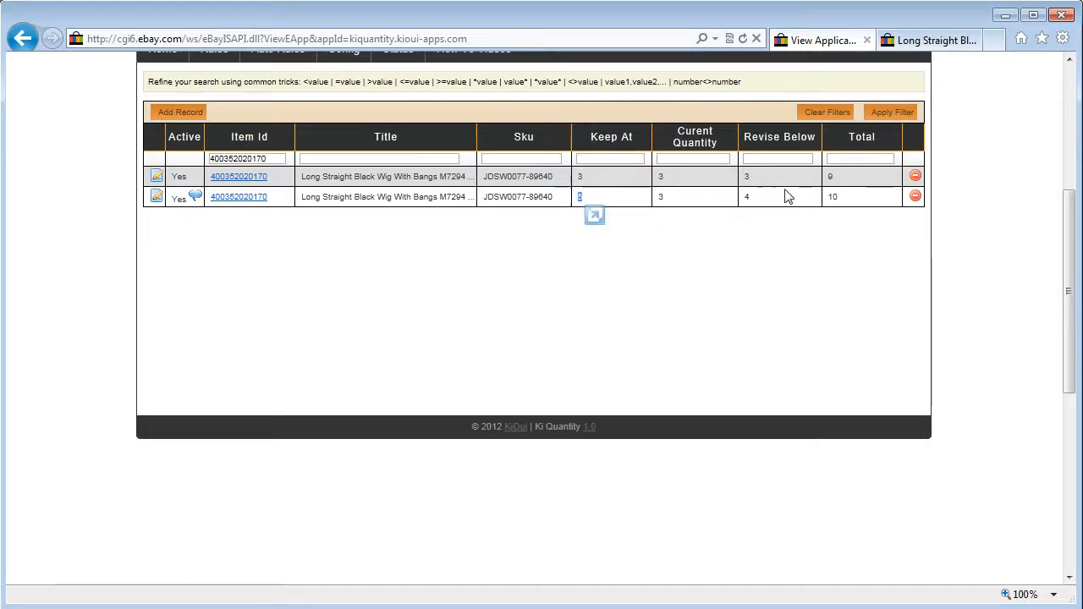
- Delete the test rule that keeps the wig's quantity at 5
click(913, 201)
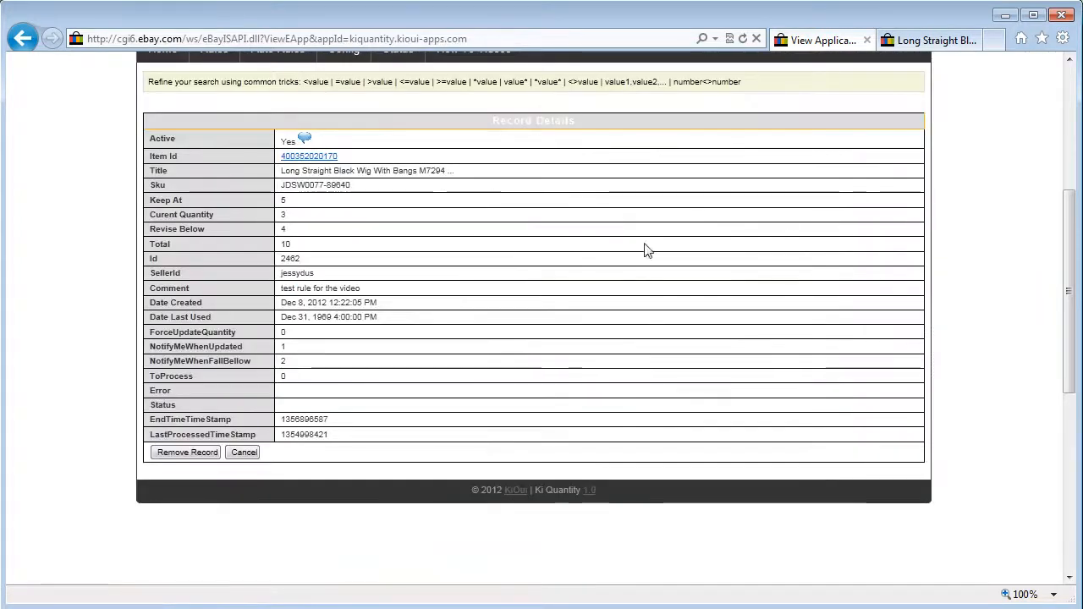
click(206, 455)
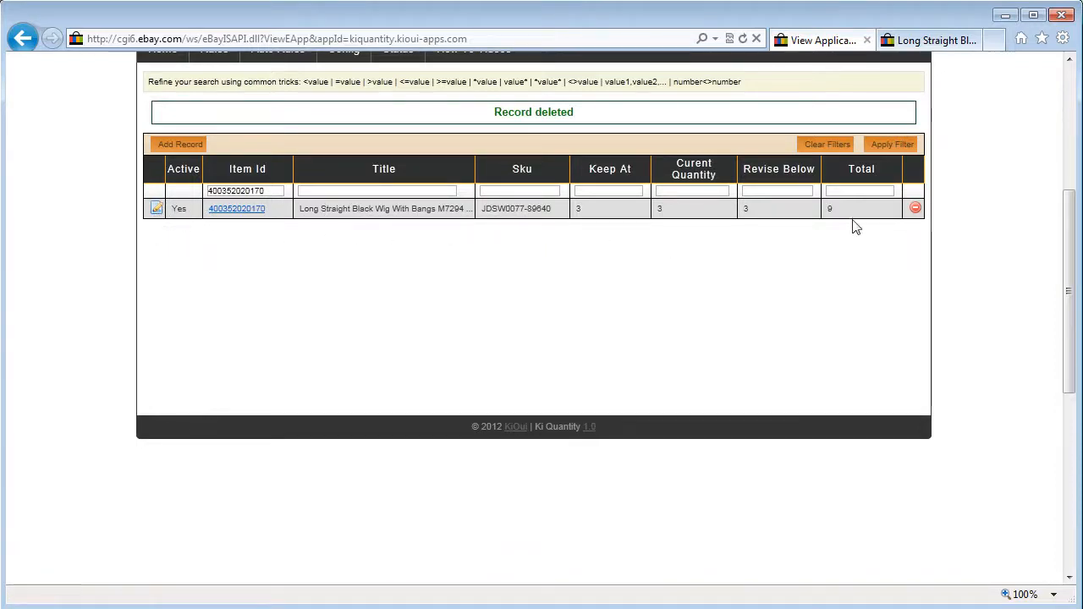
- Edit the remaining rule for the wig listing, setting both its keep quantity and current quantity to 4
click(158, 209)
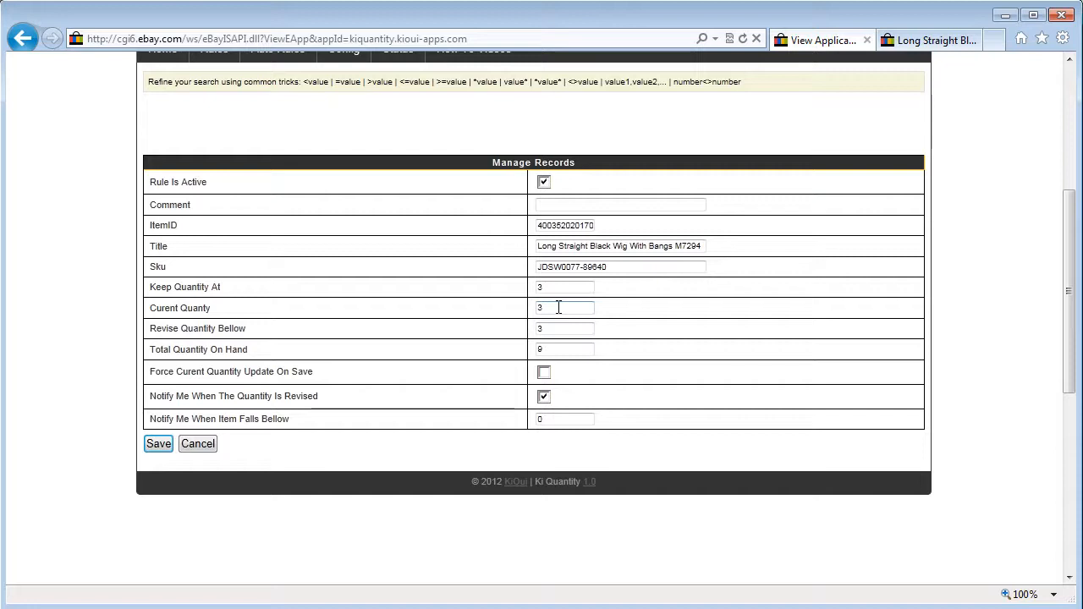
drag(558, 307, 499, 305)
text(4)
drag(566, 310, 518, 314)
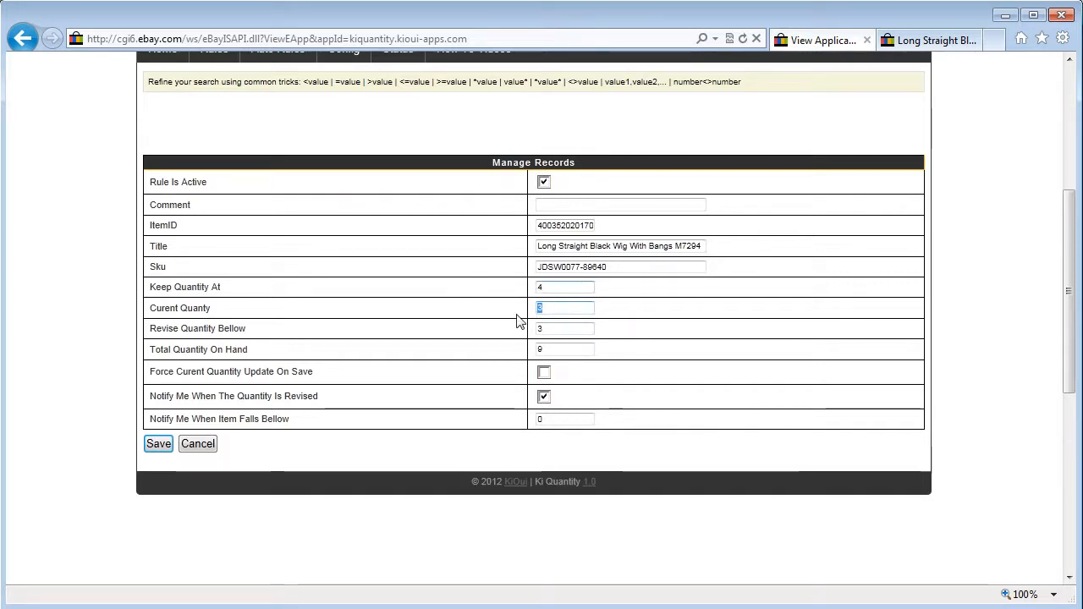
text(4)
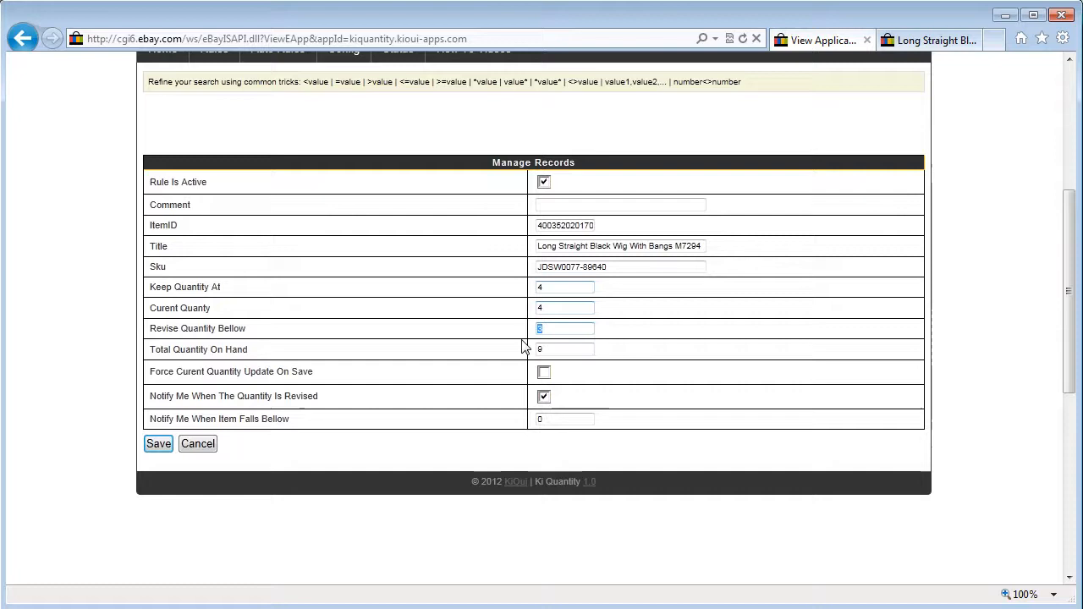
click(544, 308)
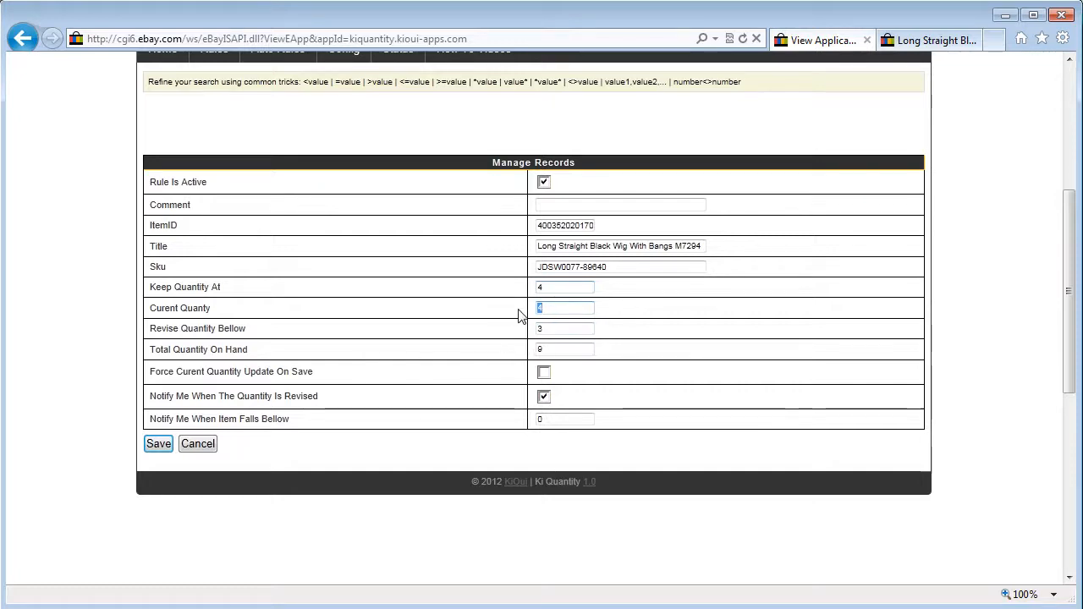
- Enable the forced current quantity update on the wig rule, set its item-falls-below notification to 2 and save it
click(544, 374)
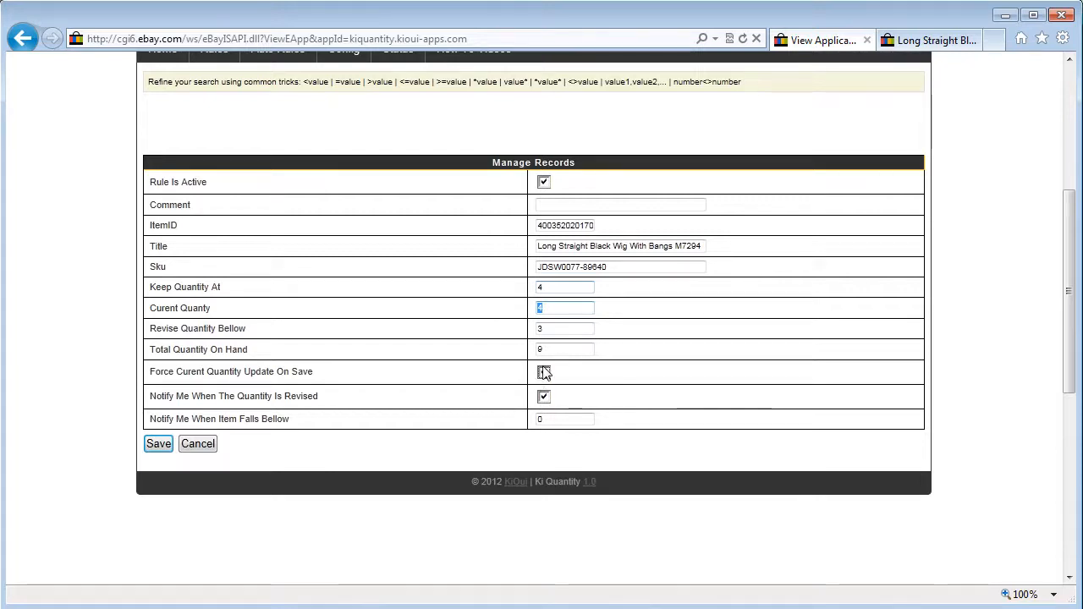
double_click(555, 418)
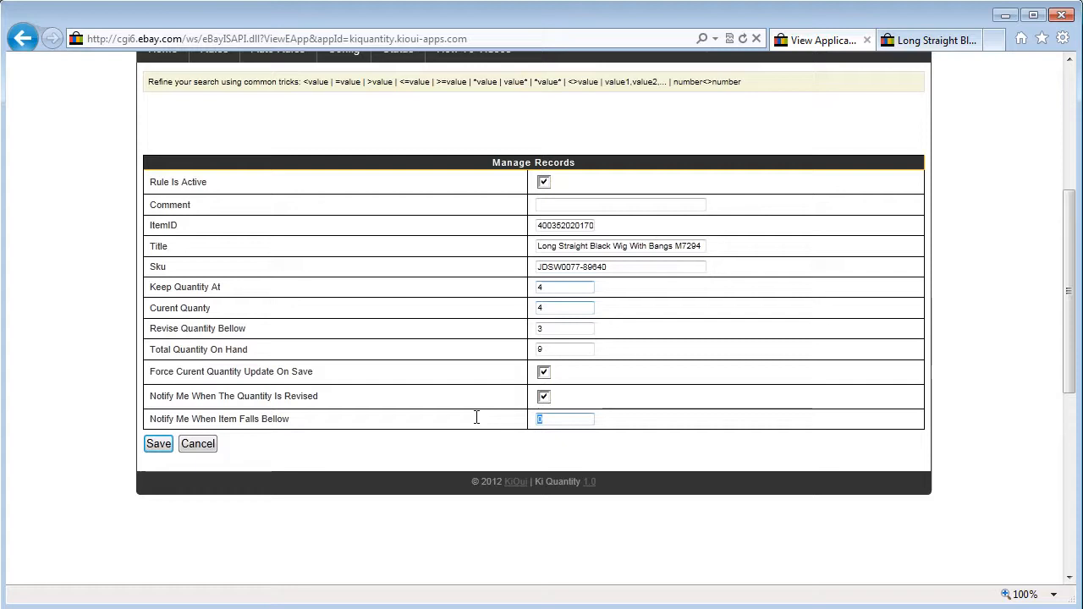
text(2)
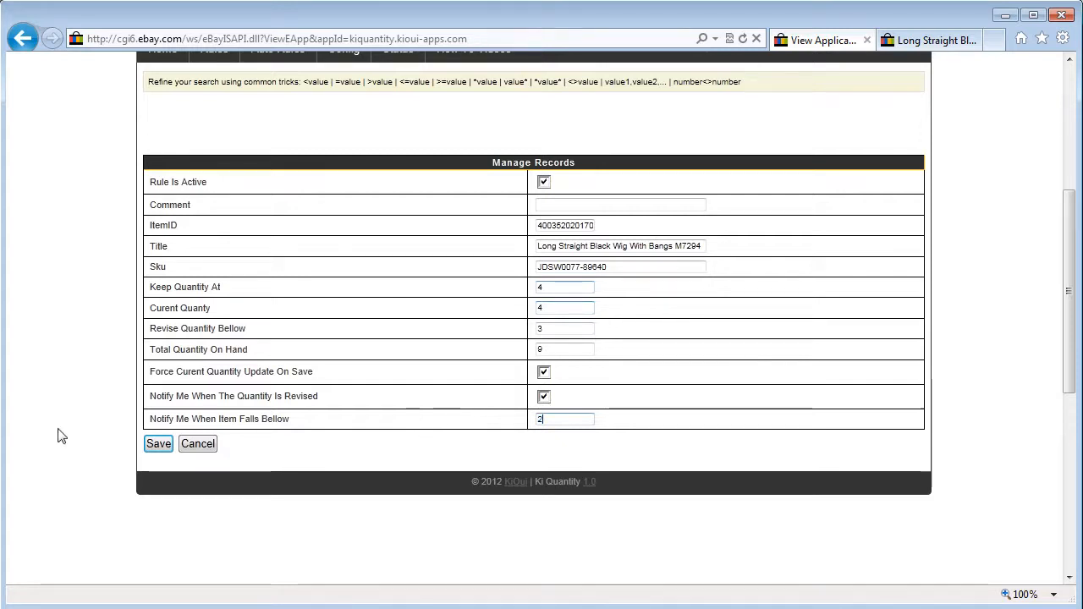
click(158, 445)
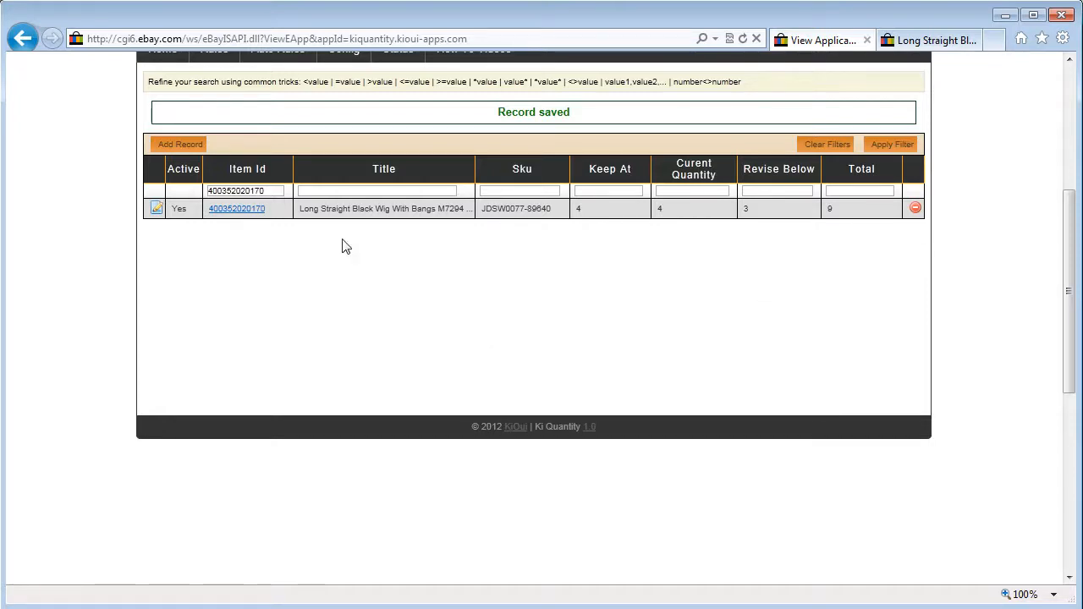
- Edit the wigs auto rule so its fall-below notification quantity is 2, and save it
scroll(346, 254, up, 2)
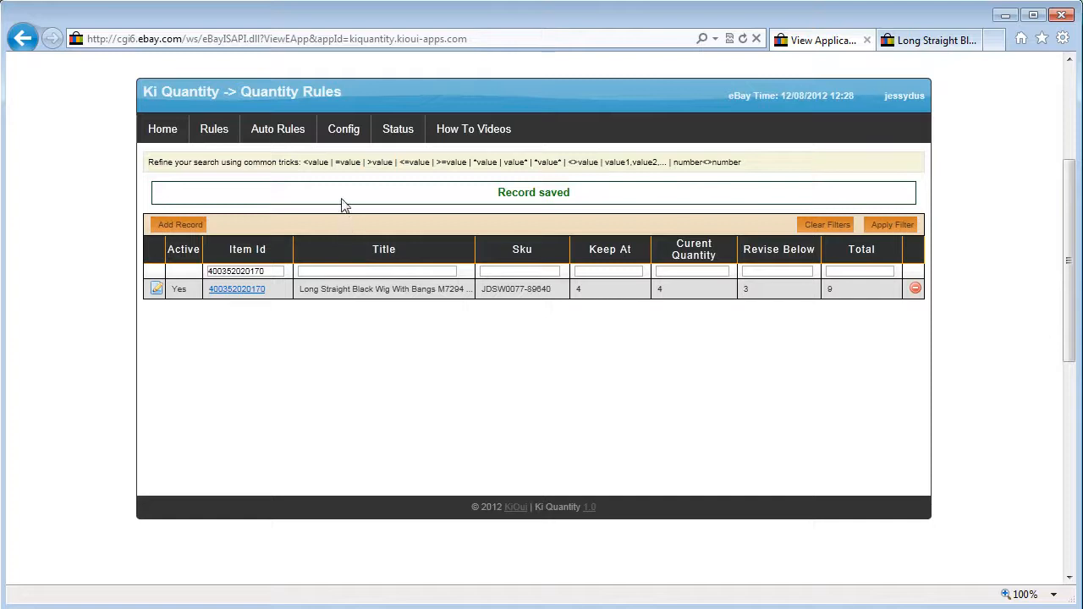
click(279, 131)
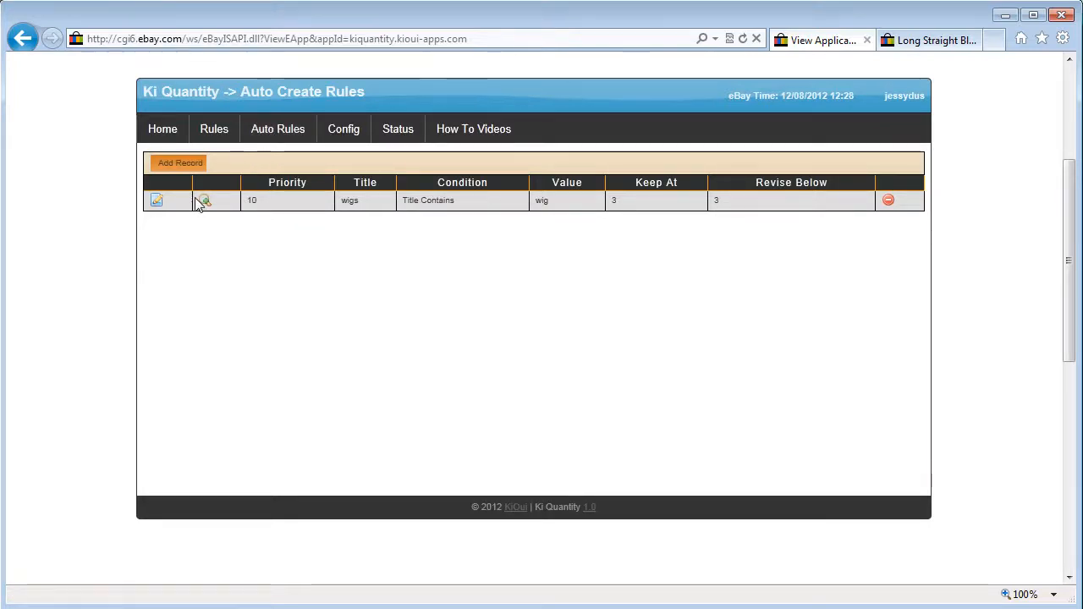
scroll(196, 205, up, 1)
scroll(550, 311, down, 1)
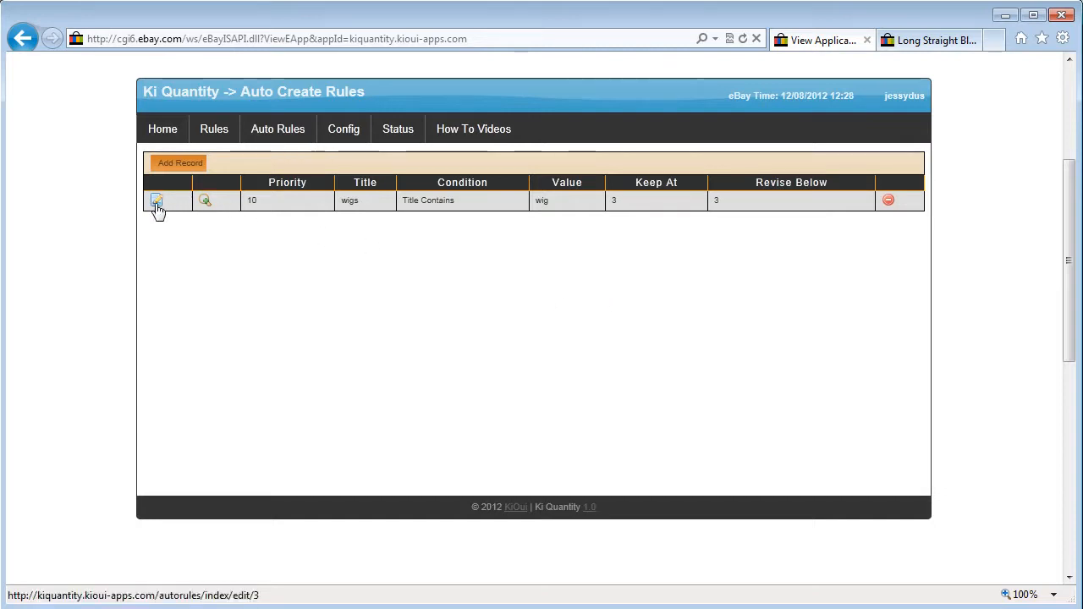
click(157, 203)
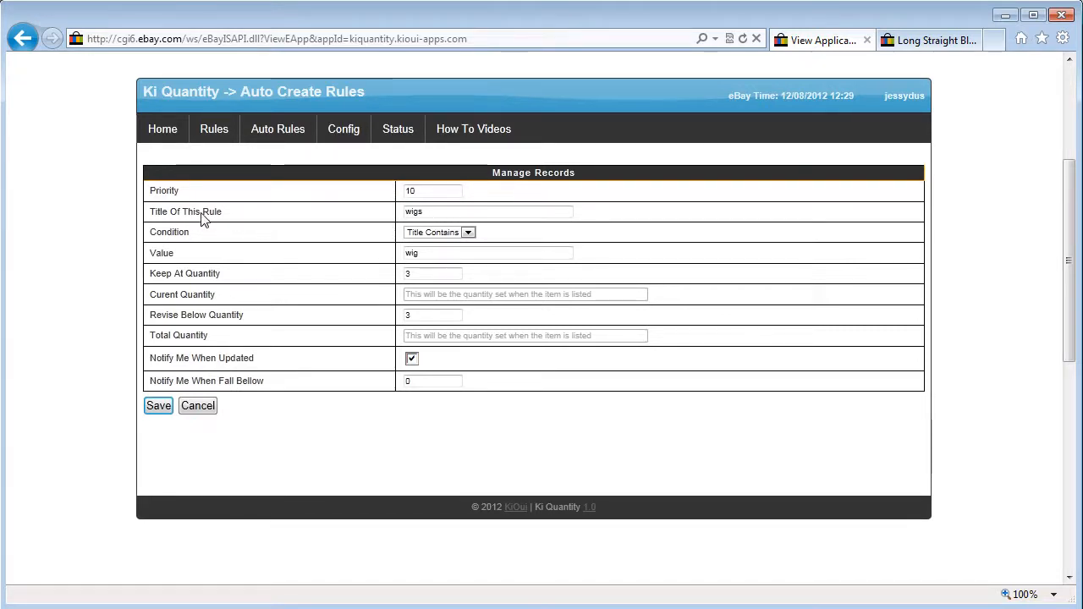
drag(430, 213, 314, 214)
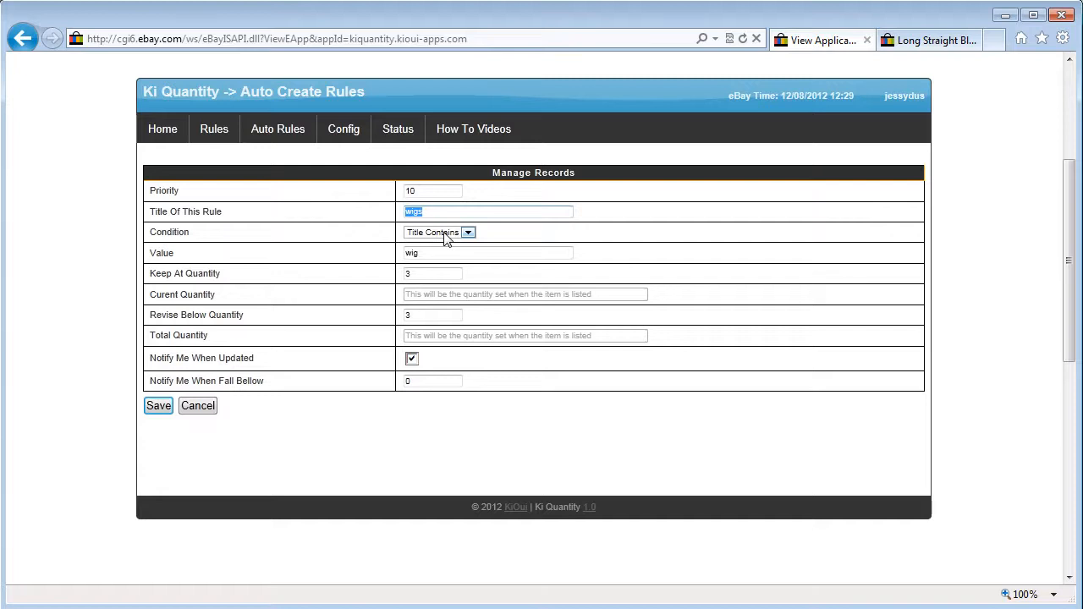
double_click(425, 253)
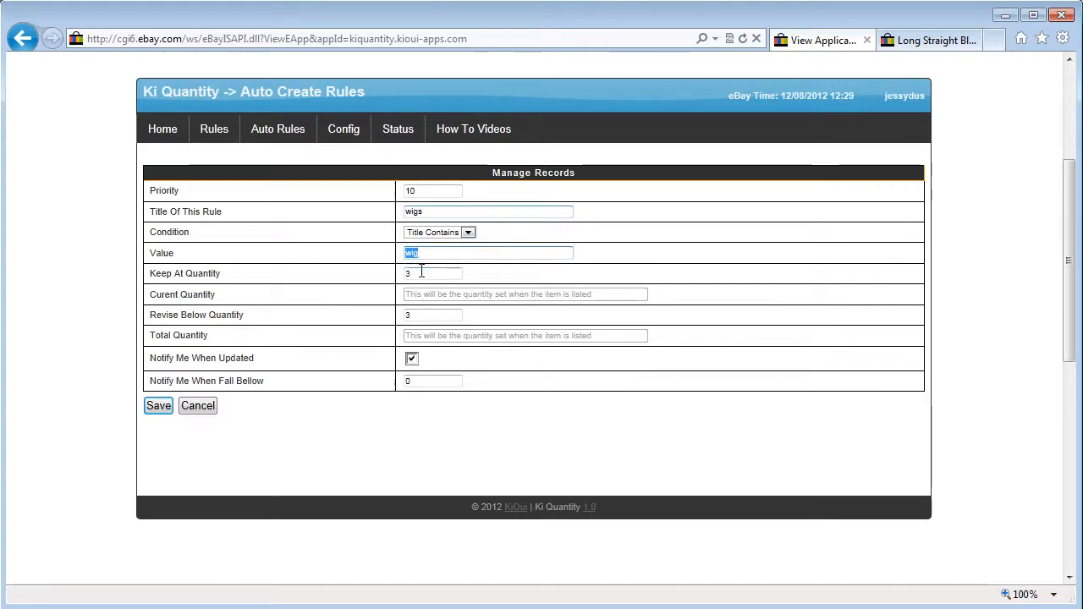
key(Tab)
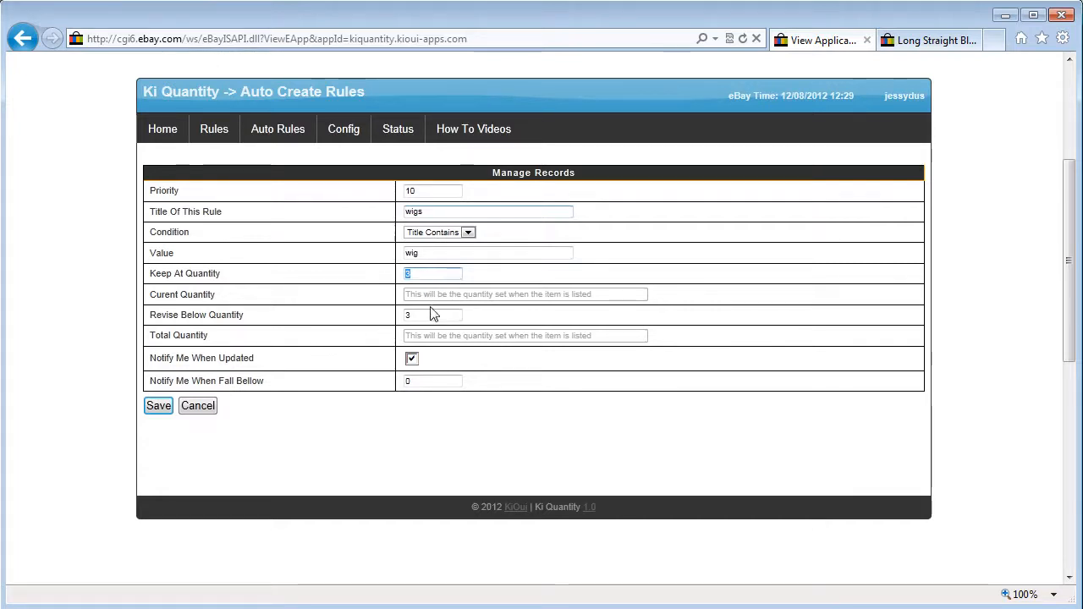
drag(436, 317, 358, 316)
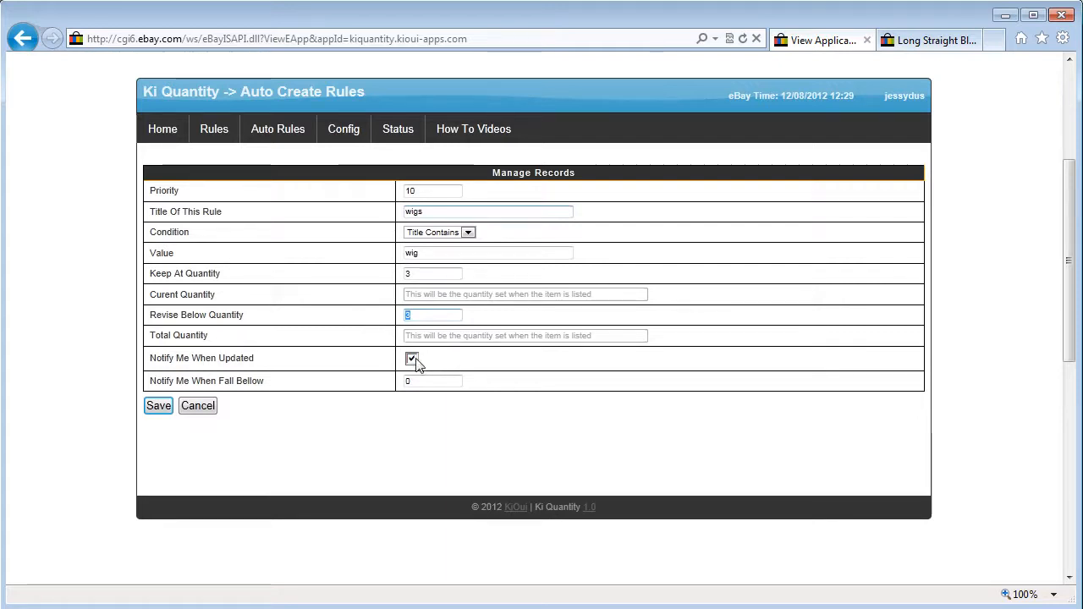
drag(410, 381, 327, 383)
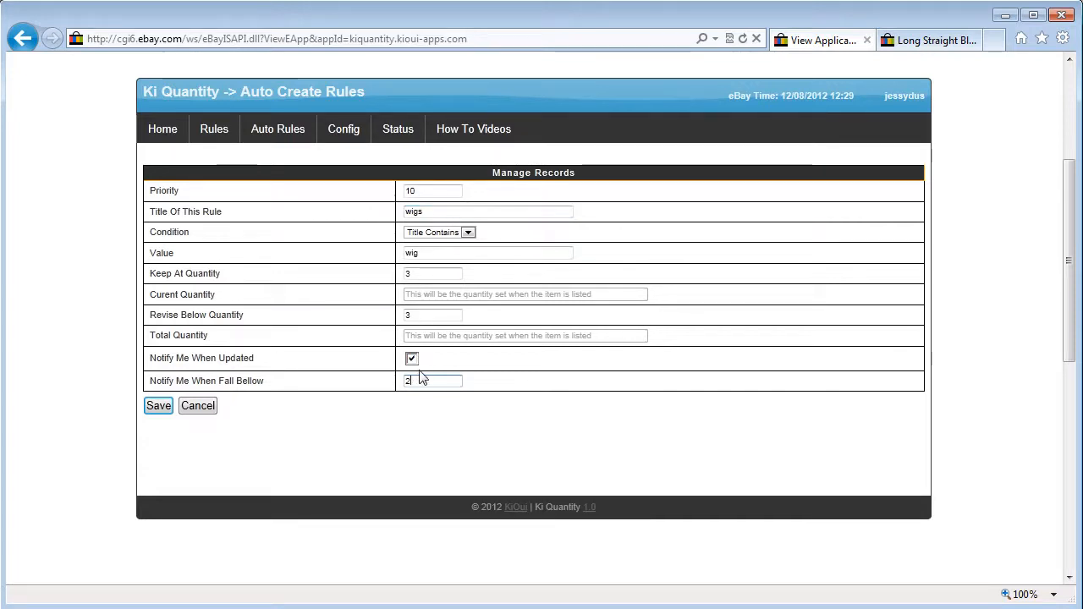
click(161, 408)
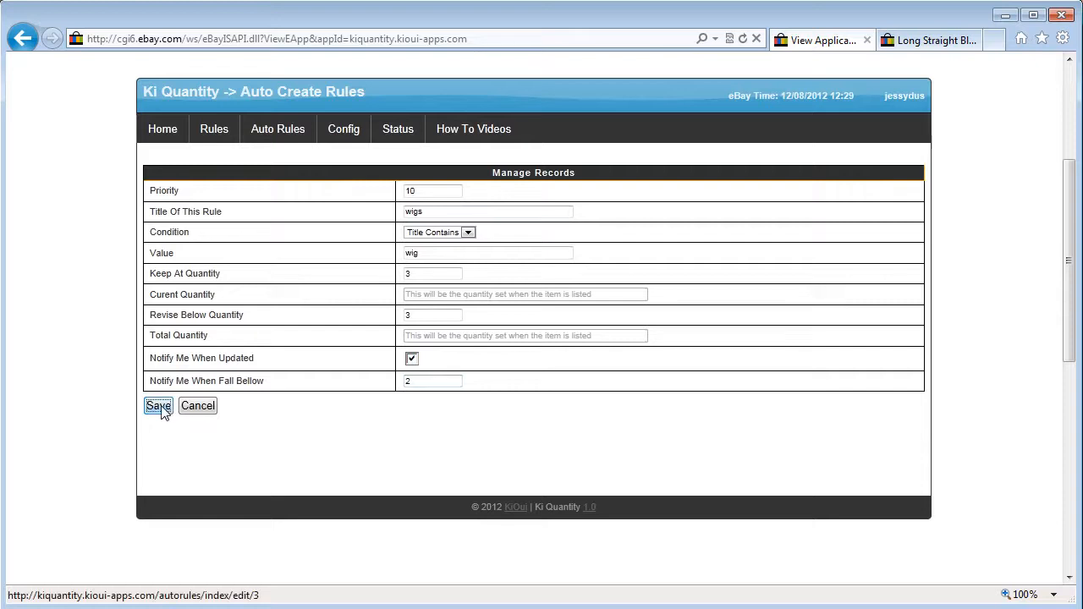
- Open the quantity rule for the Long Straight Black Wig and review its current, total, keep-at and revise-below quantities
click(218, 137)
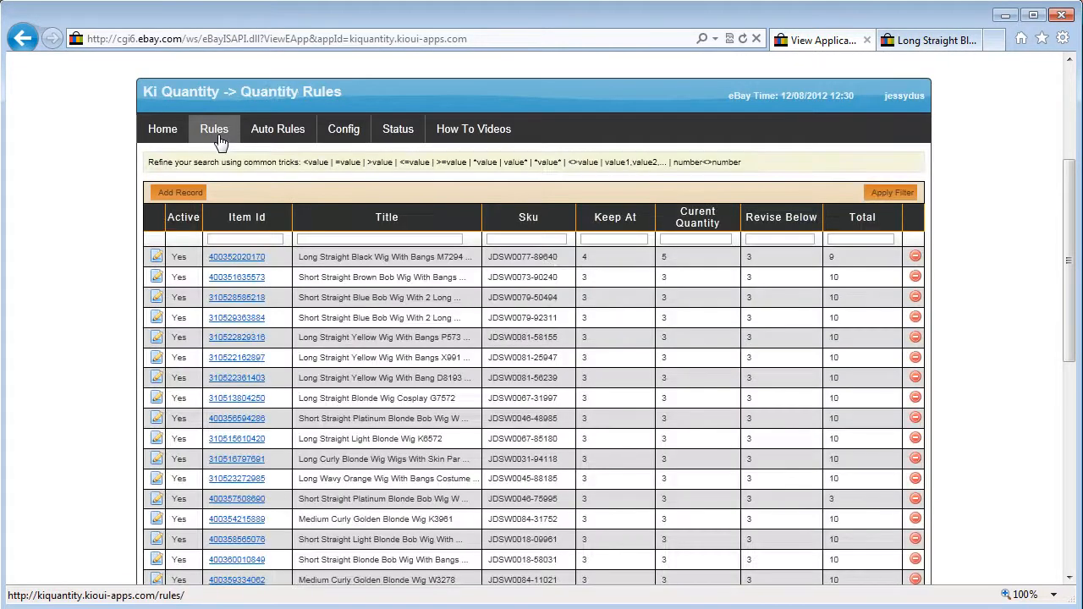
click(157, 258)
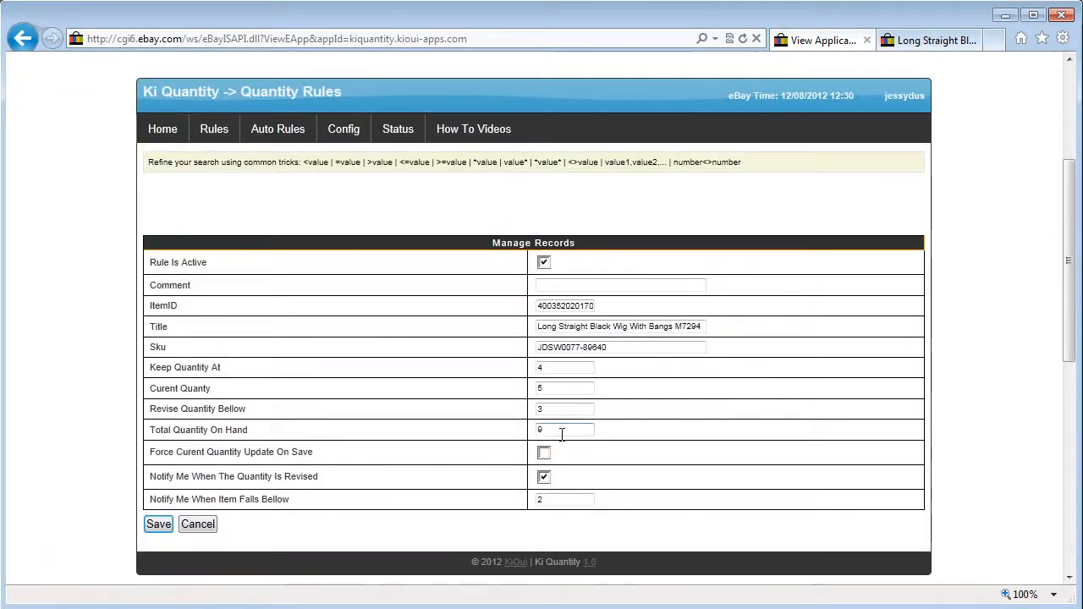
click(560, 388)
drag(560, 388, 479, 391)
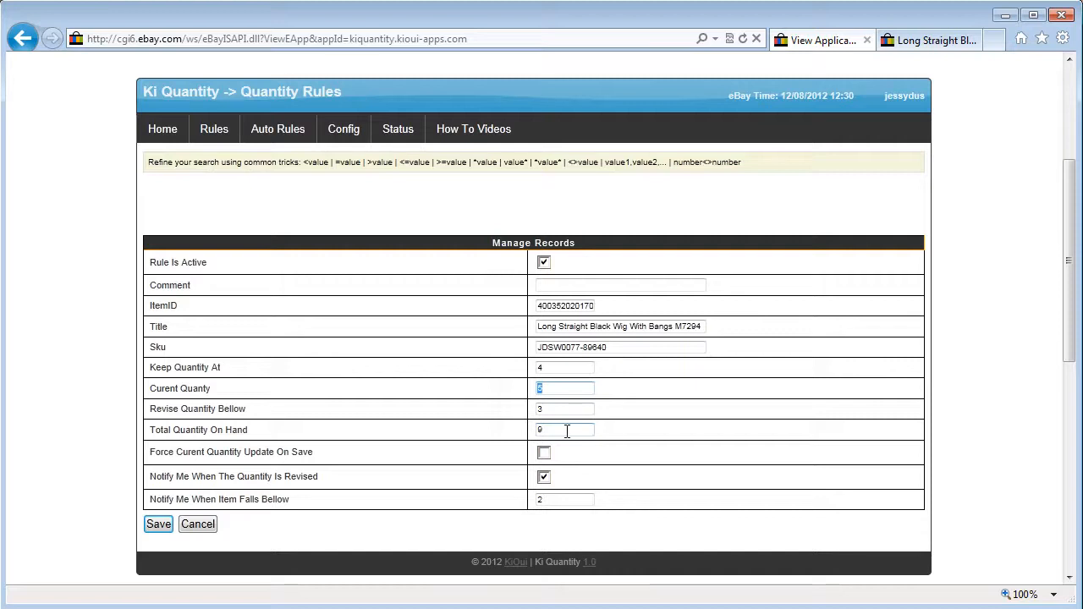
drag(567, 431, 491, 430)
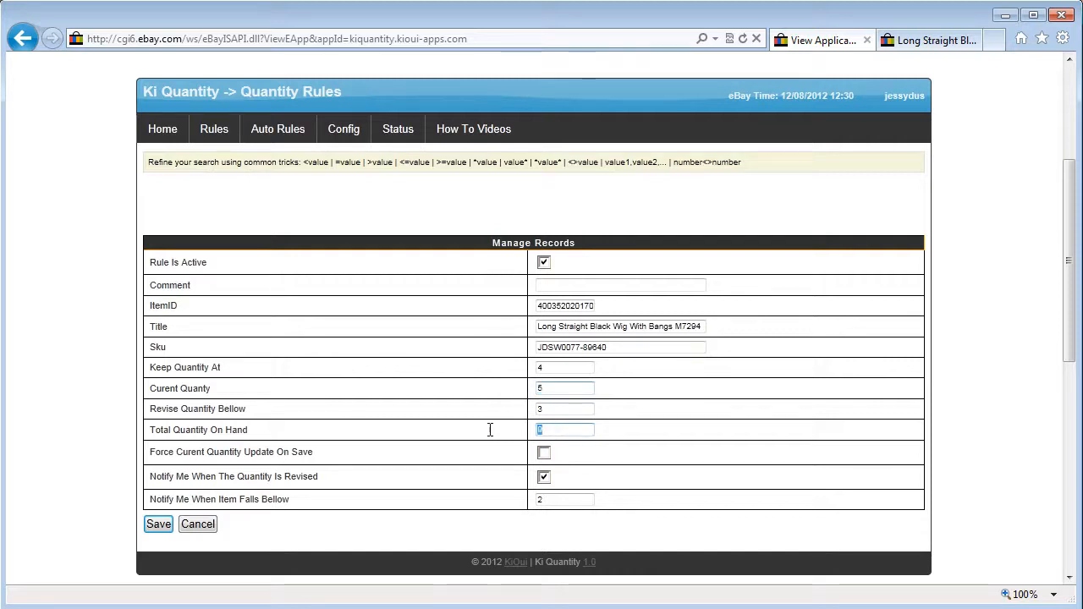
drag(560, 389, 485, 389)
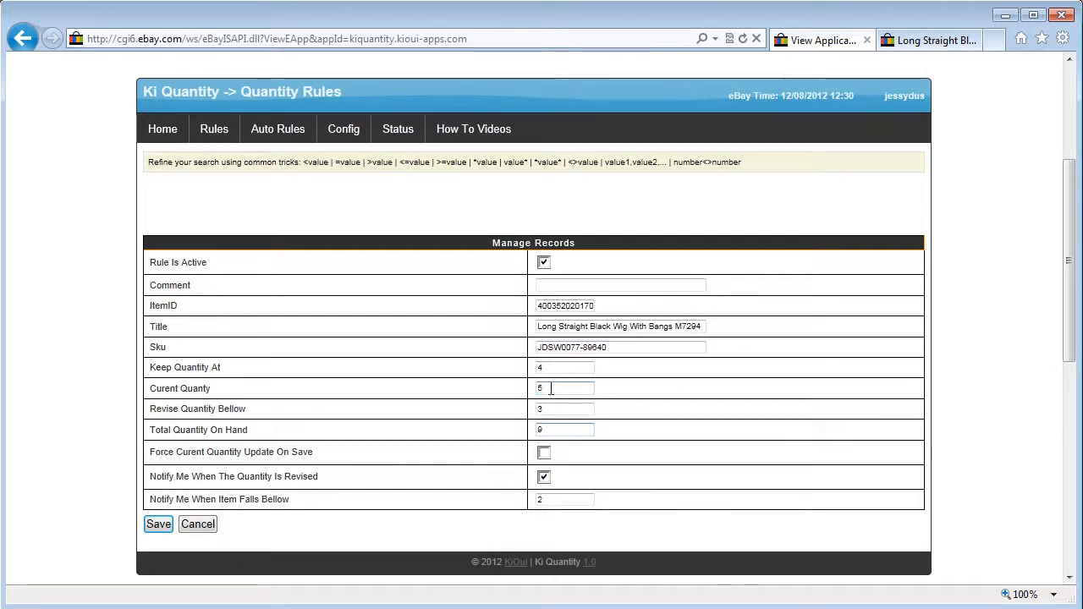
drag(556, 369, 536, 369)
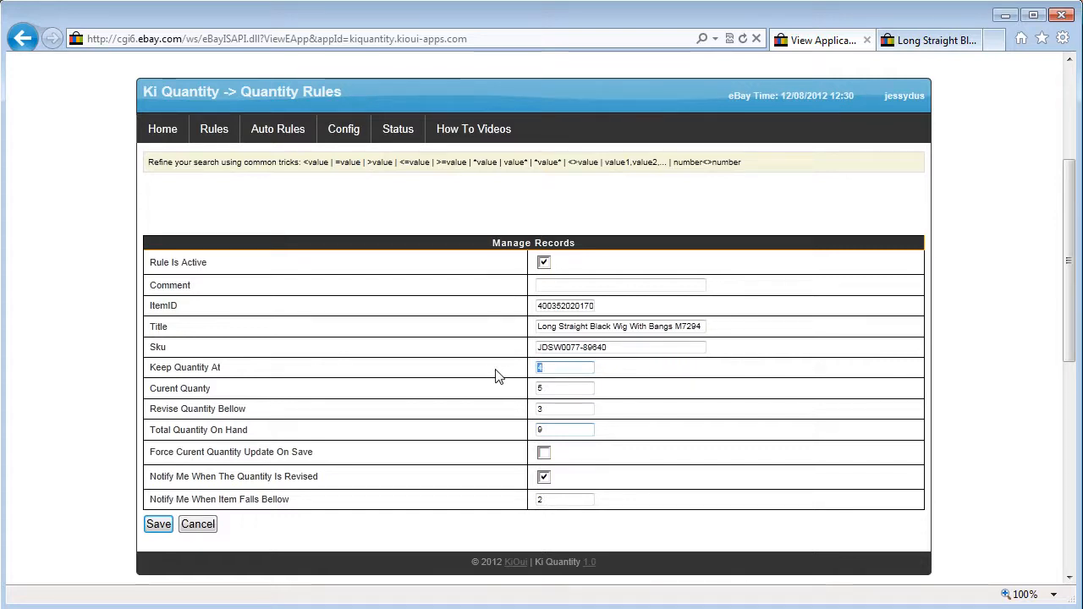
click(555, 409)
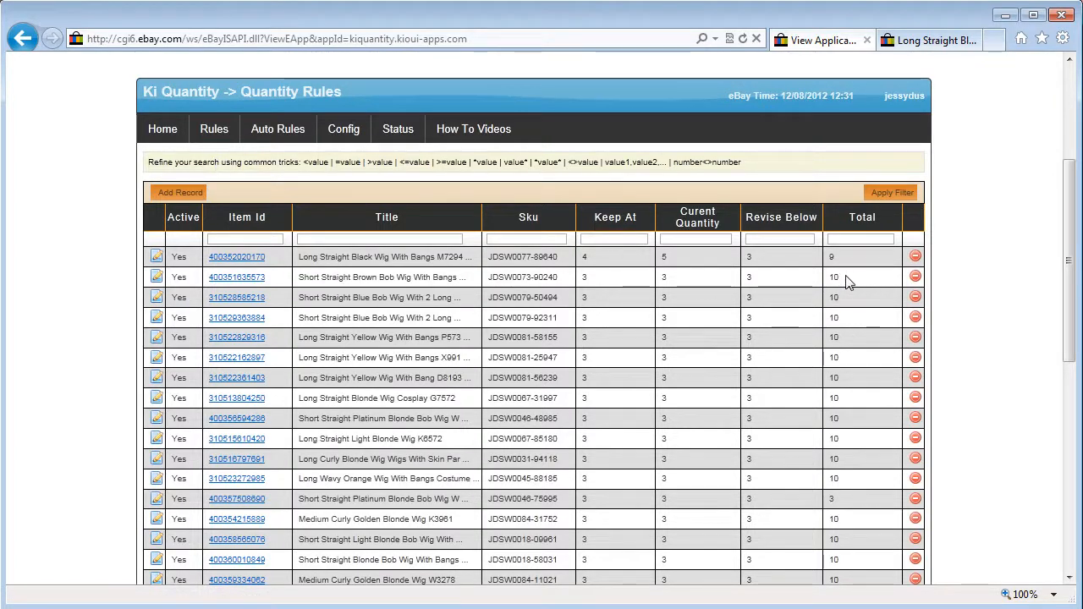
- Compare the total, keep-at and revise-below quantities of the Short Straight Brown Bob Wig rule in the rules list
drag(840, 278, 829, 277)
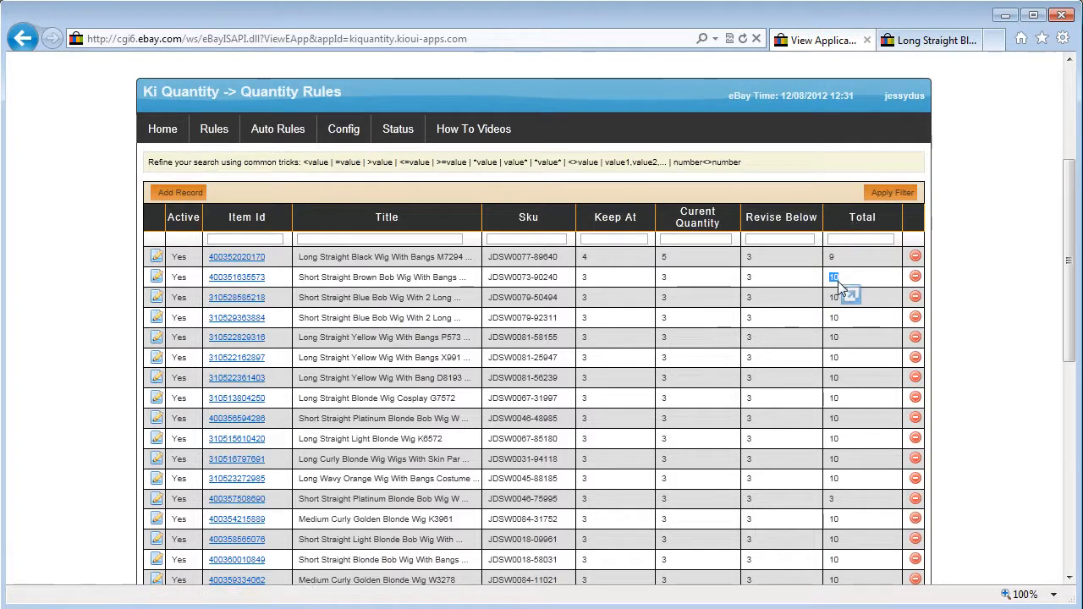
drag(596, 282, 583, 282)
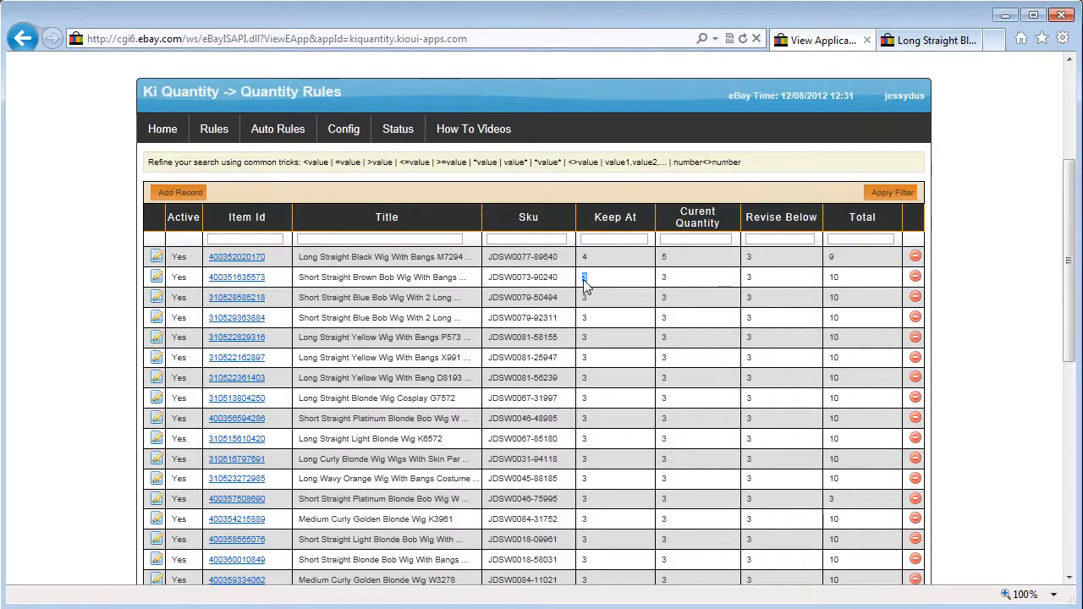
drag(755, 278, 747, 279)
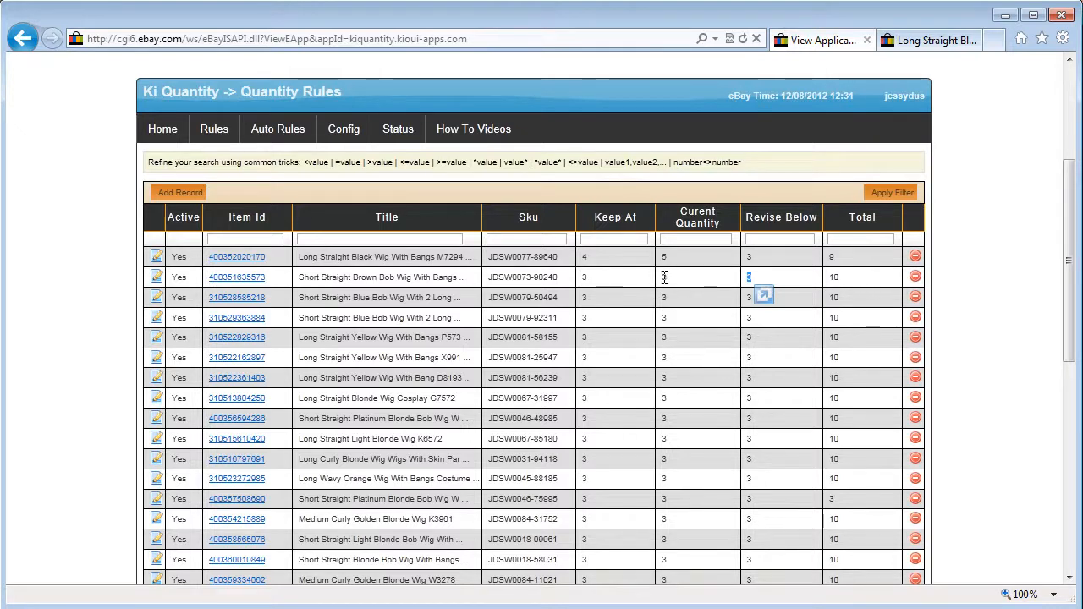
click(592, 285)
double_click(591, 285)
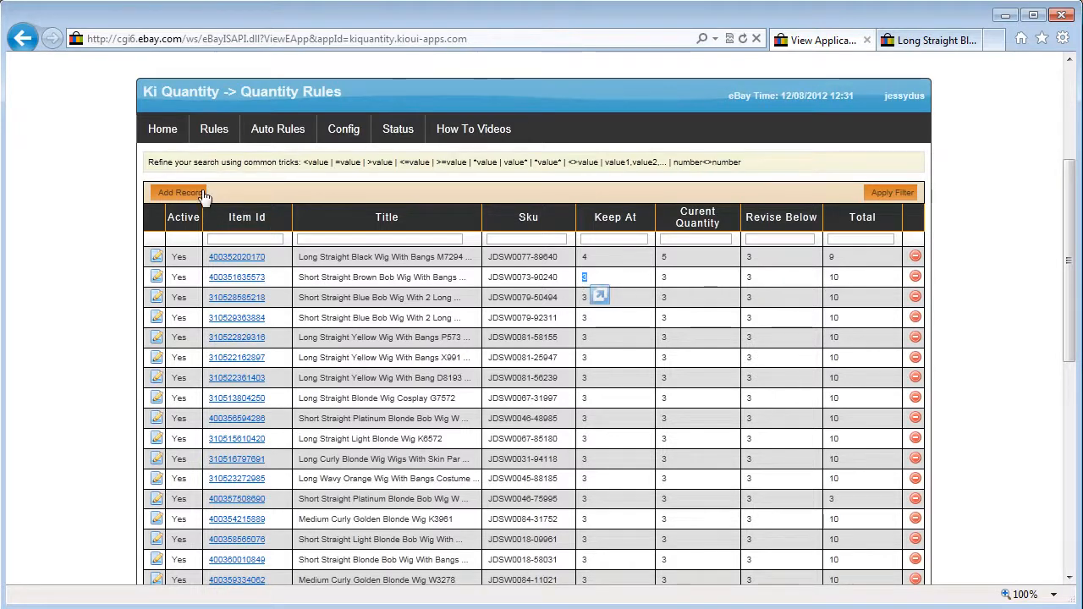
- Open a blank auto-create rule form and review its available fields
click(219, 144)
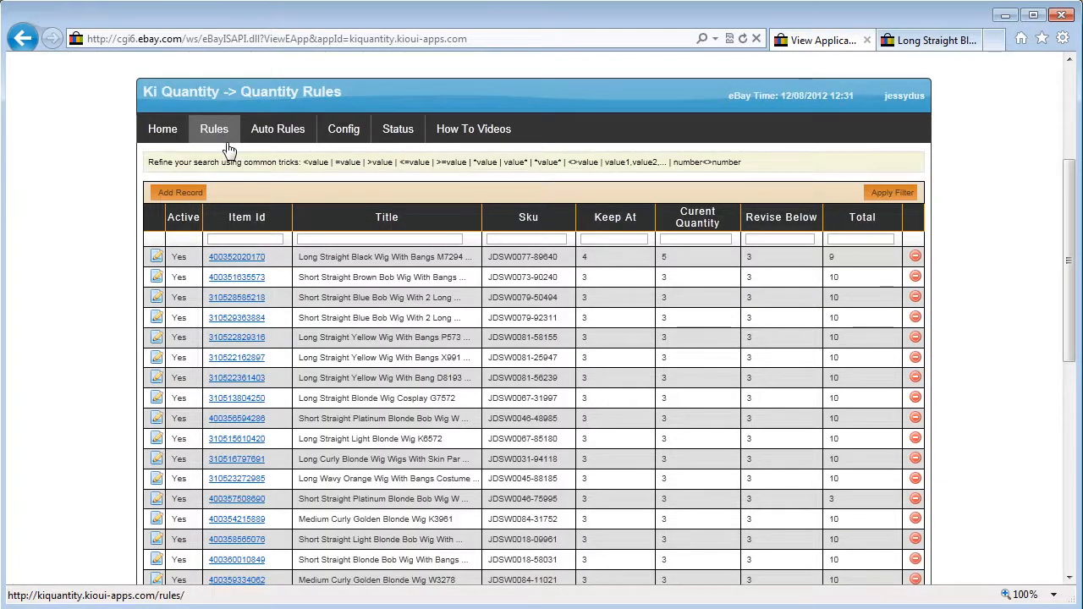
click(271, 141)
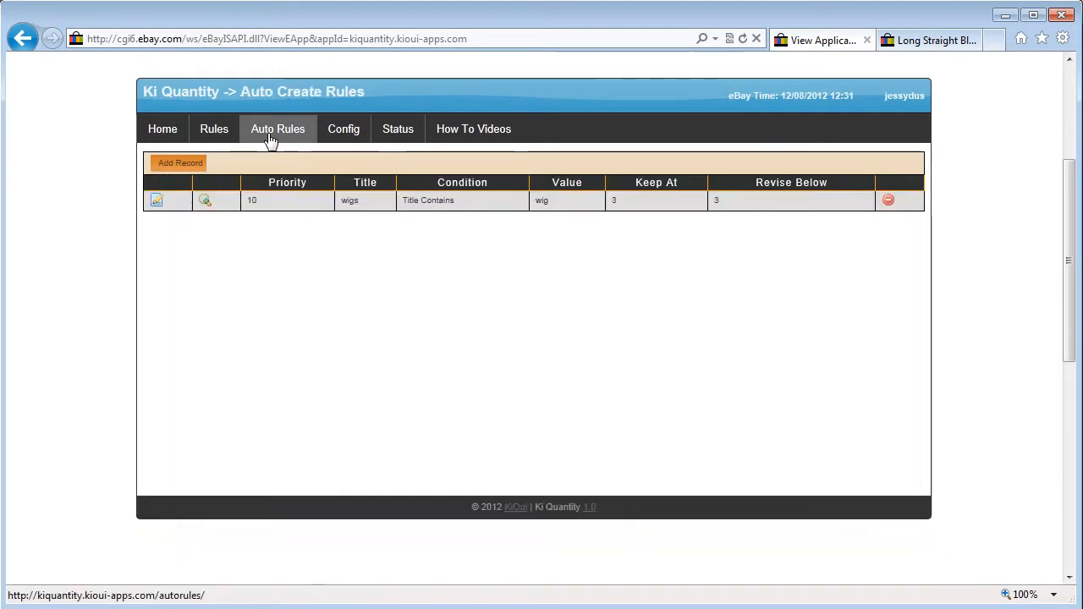
click(194, 164)
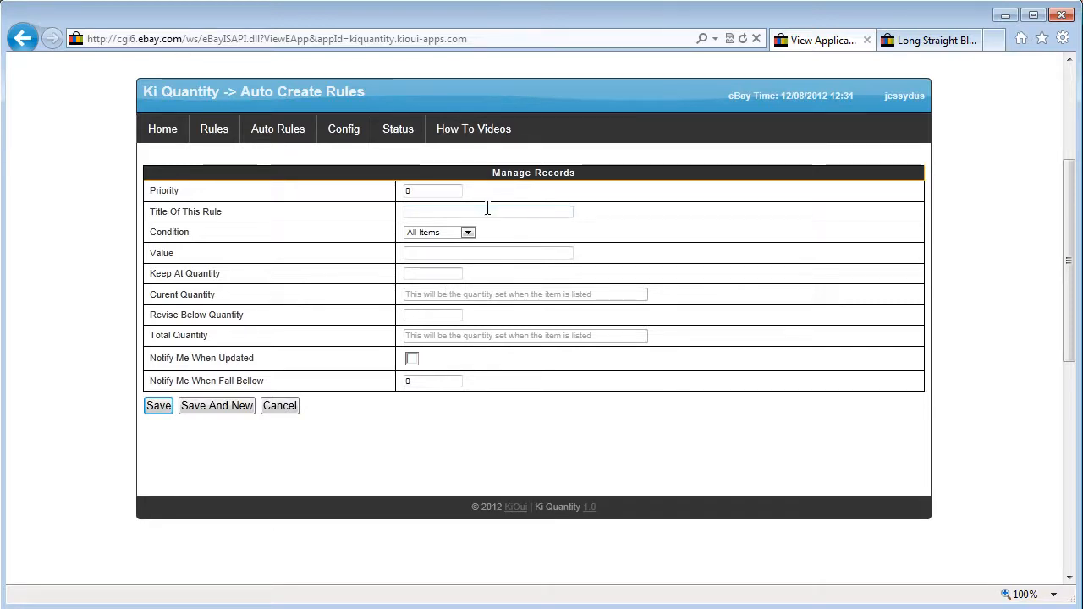
- Start a new quantity rule, make it active and give it the comment "coupon rule"
click(214, 130)
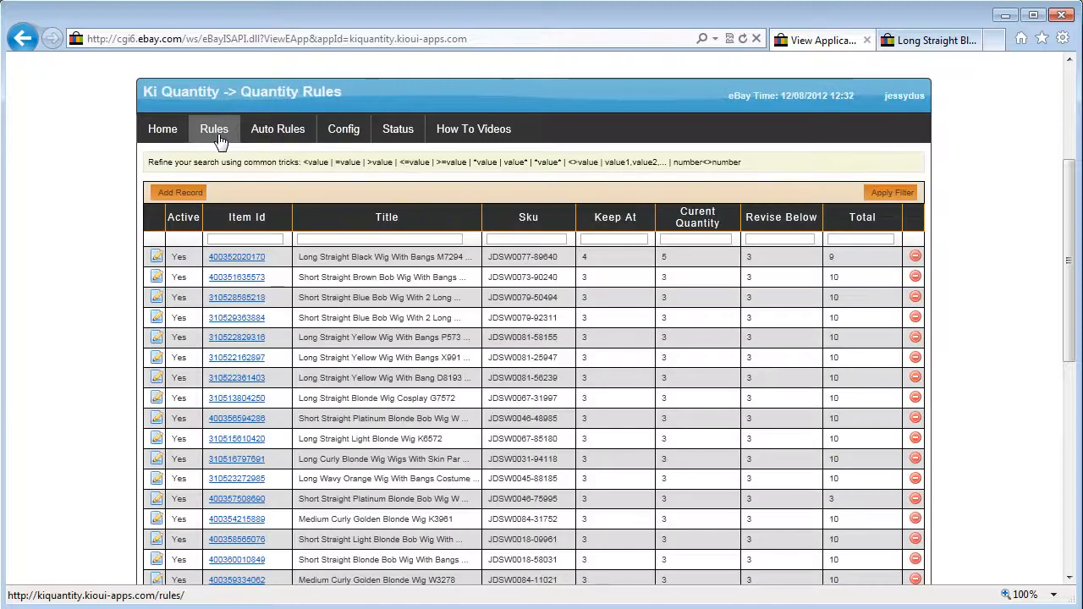
click(172, 194)
click(555, 283)
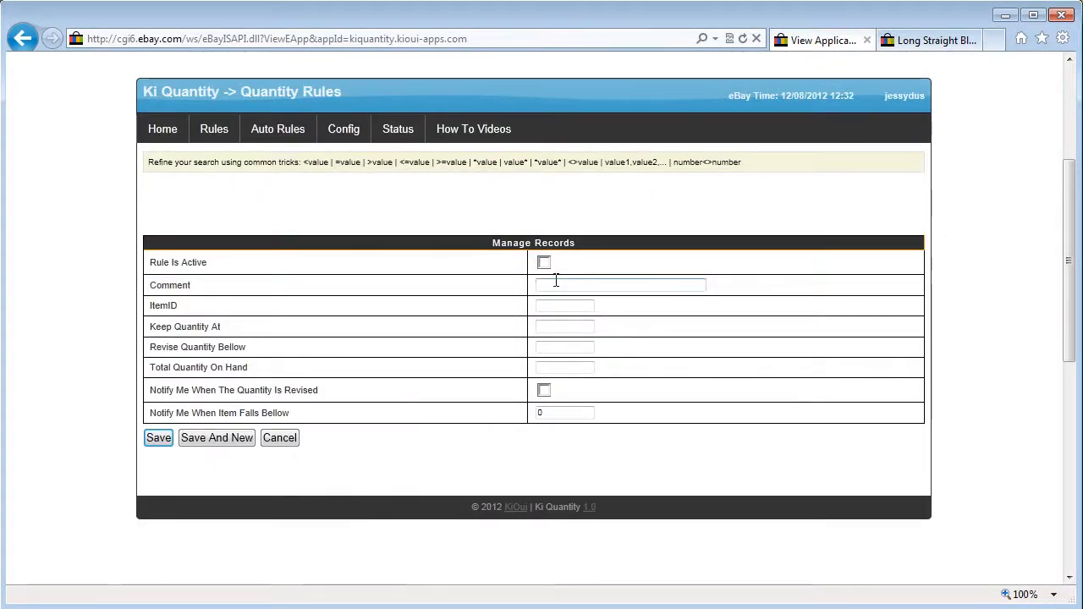
click(544, 262)
click(551, 286)
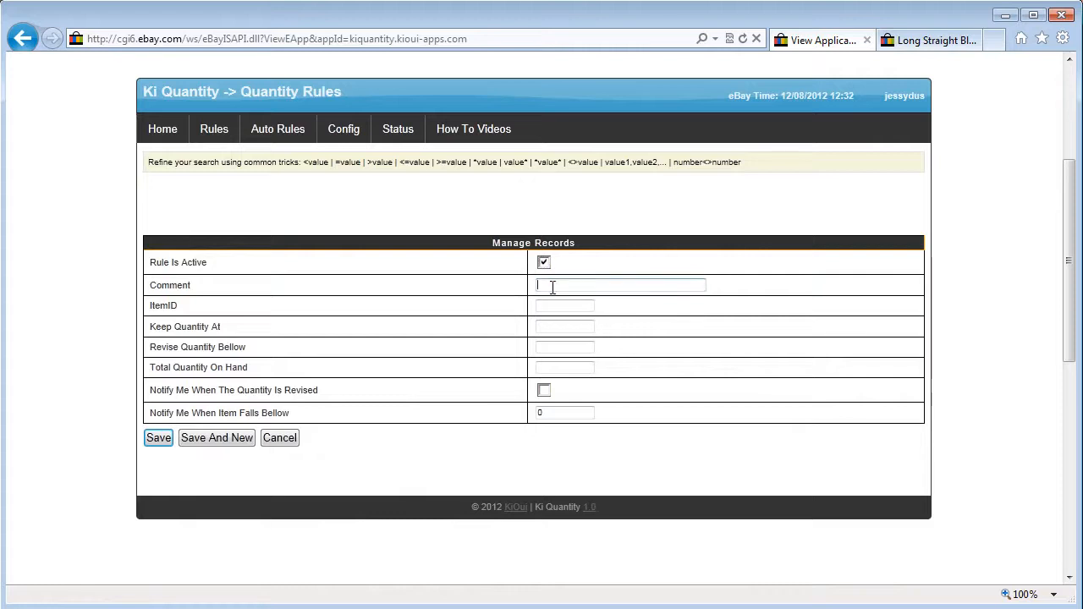
text(coupon rule)
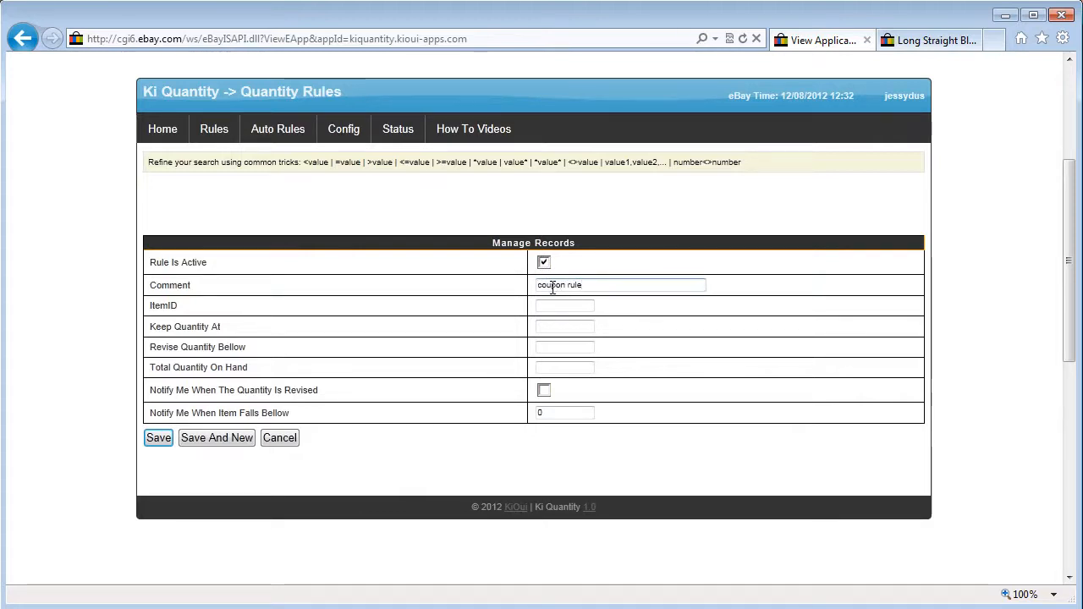
click(554, 307)
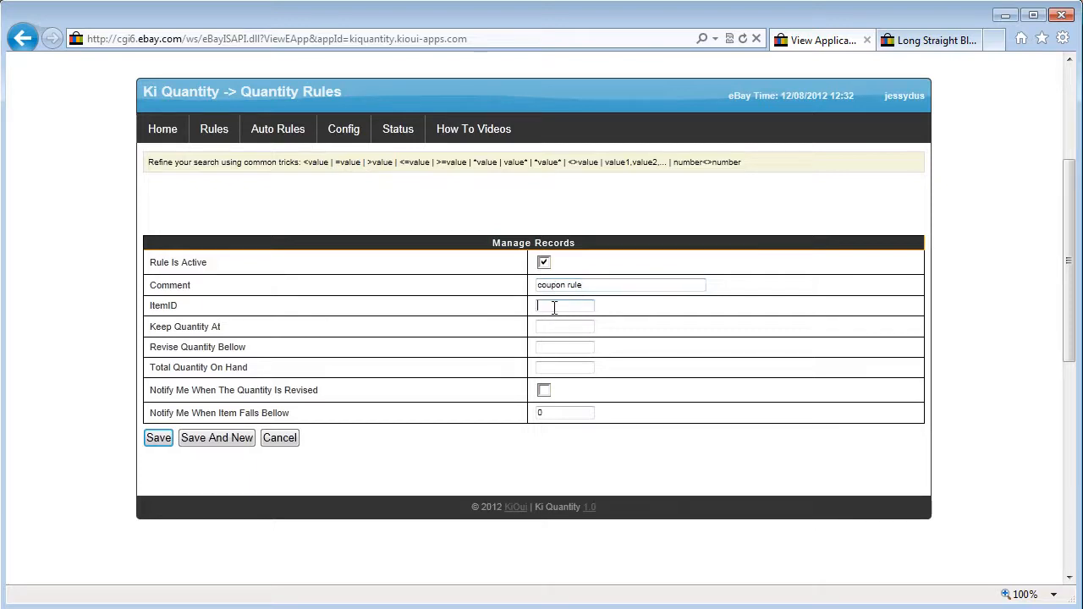
text(1111111111)
click(544, 327)
text(10)
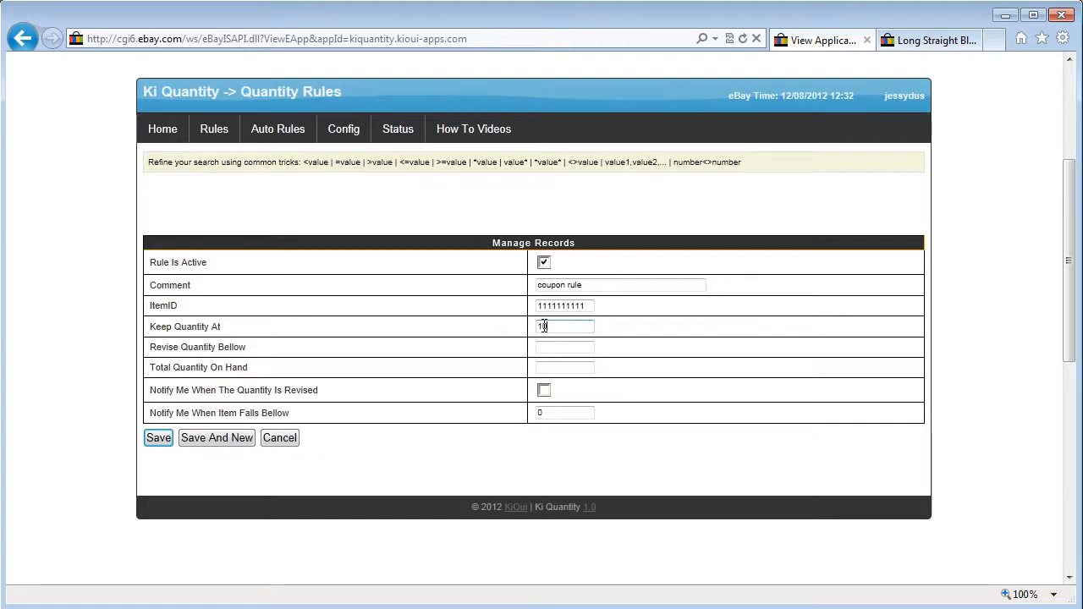
click(555, 345)
double_click(552, 345)
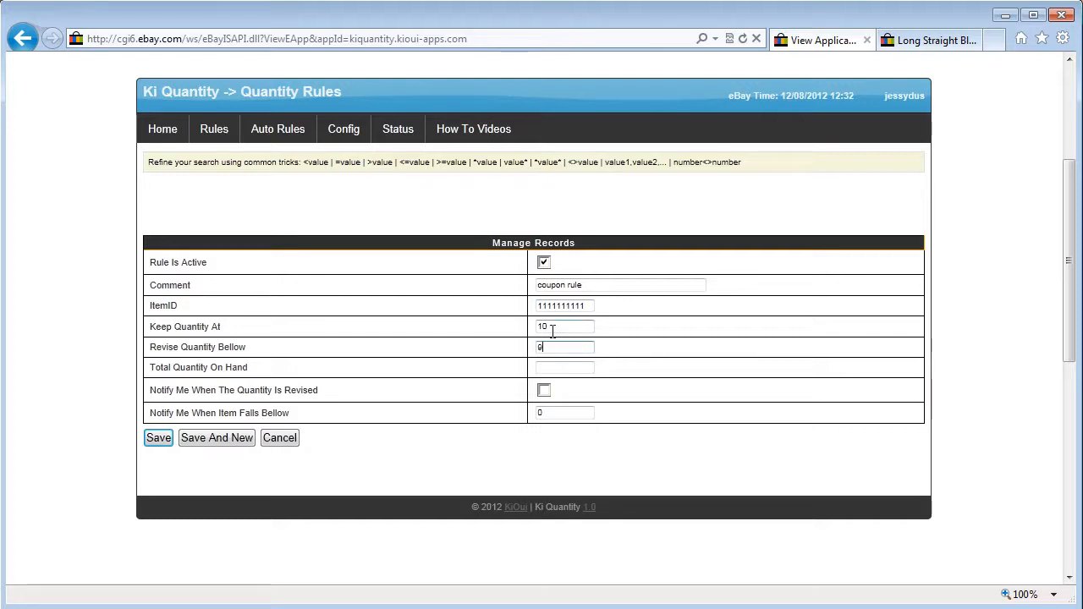
- Set the coupon quantity rule's total quantity on hand to 100 and select its keep quantity
click(565, 366)
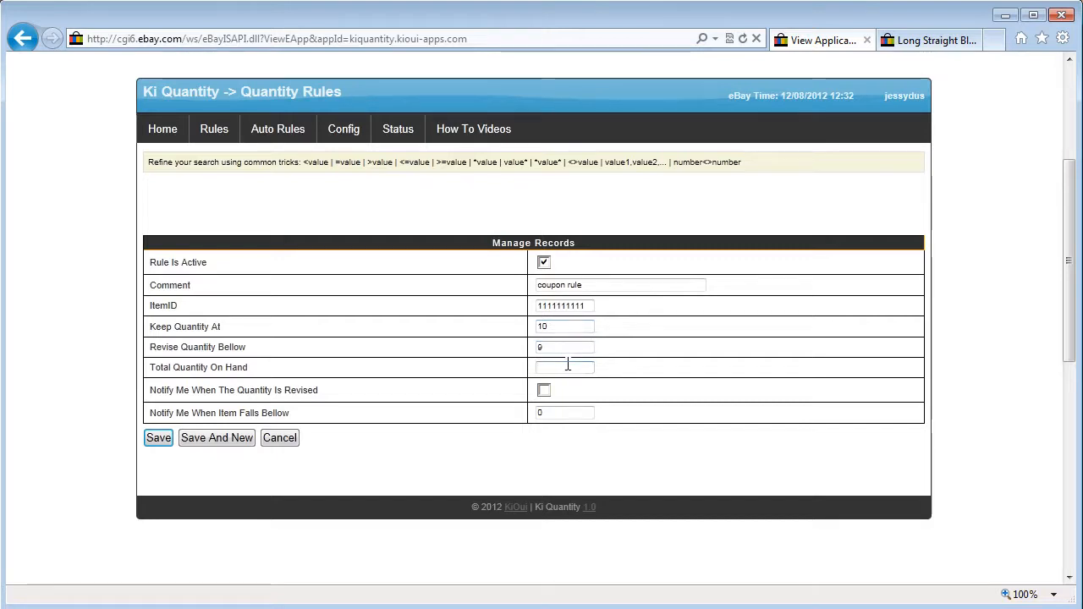
text(100)
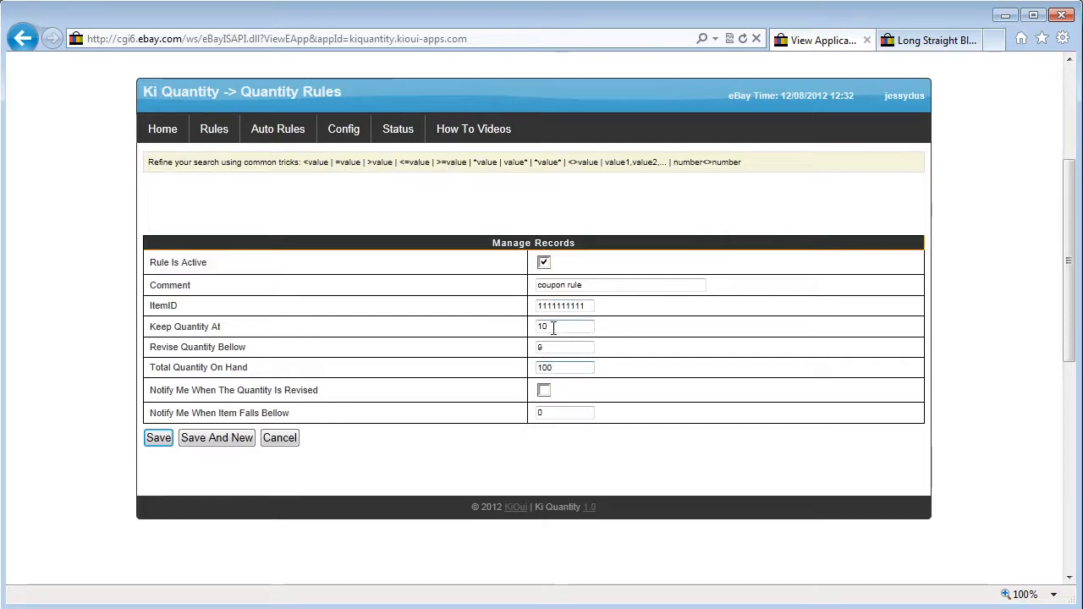
double_click(553, 327)
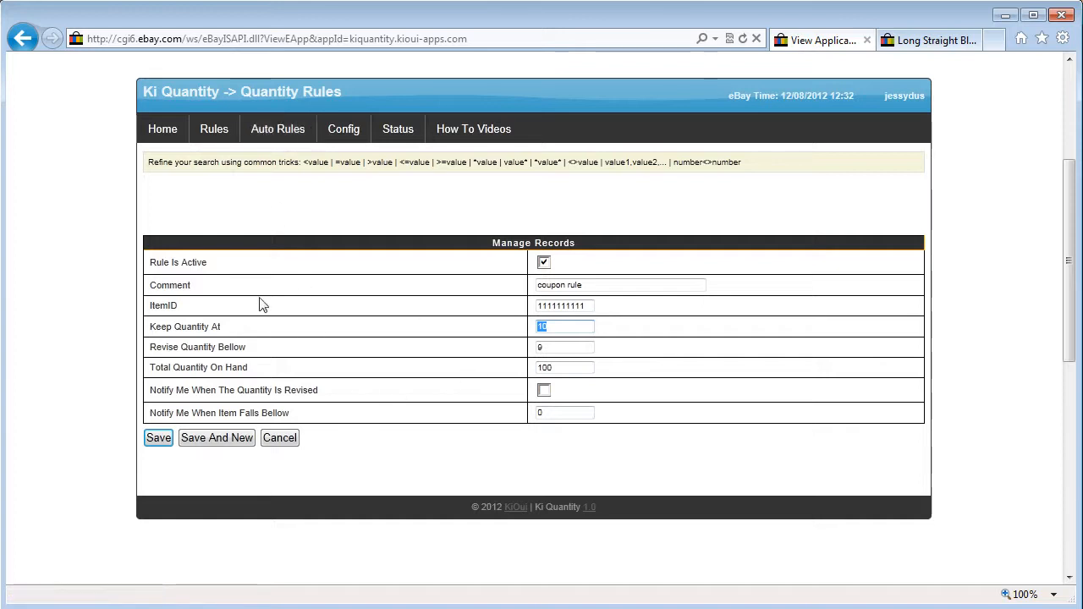
- Start a new auto-create rule titled "coupon rule" with the condition Sku Contains and the value "coupon"
click(278, 138)
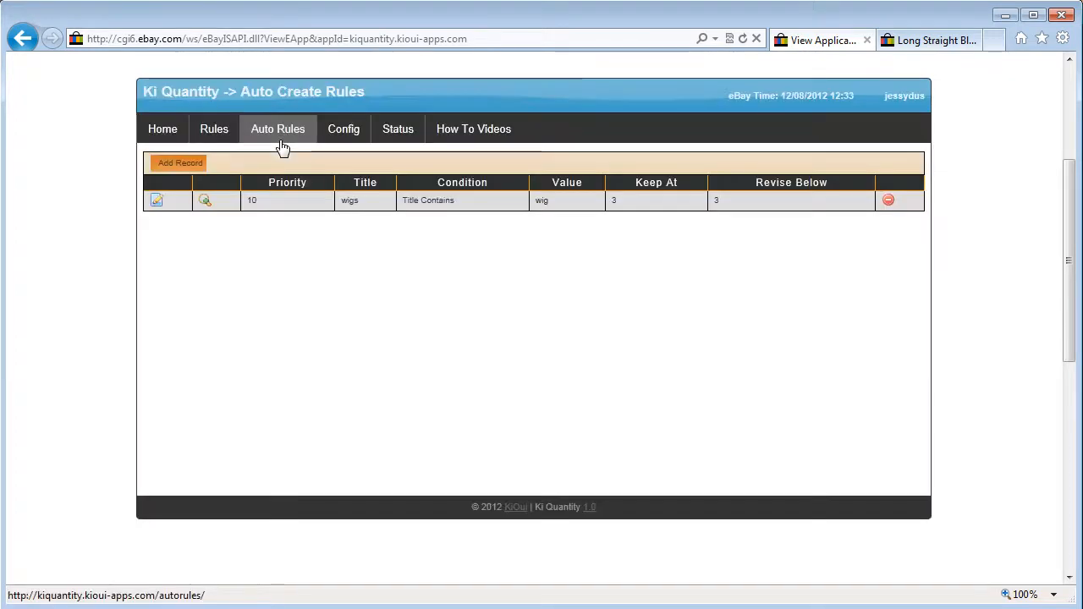
click(178, 166)
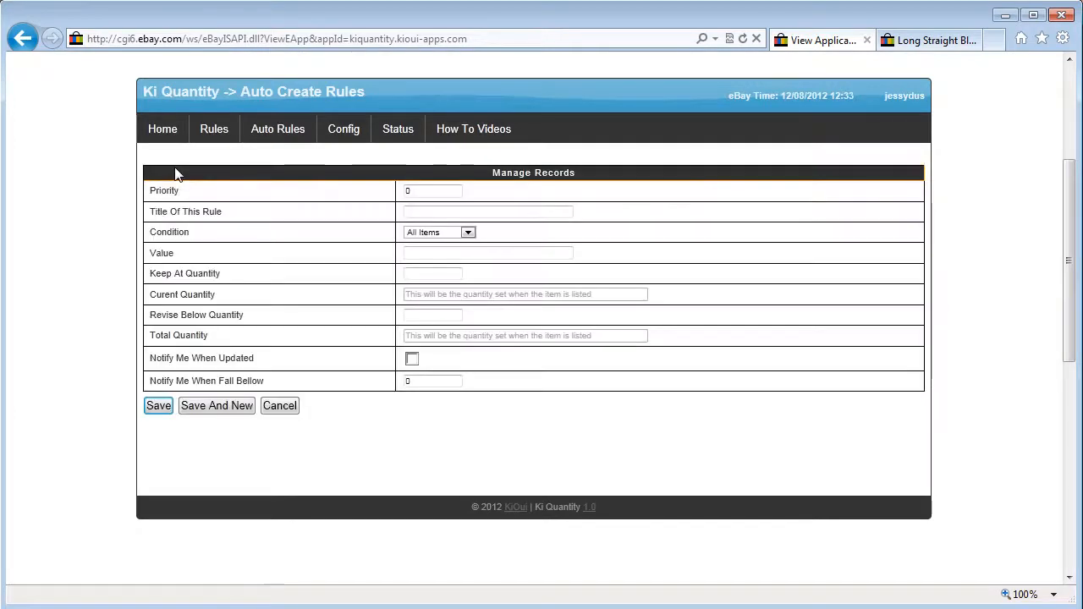
click(428, 214)
text(coupon rule)
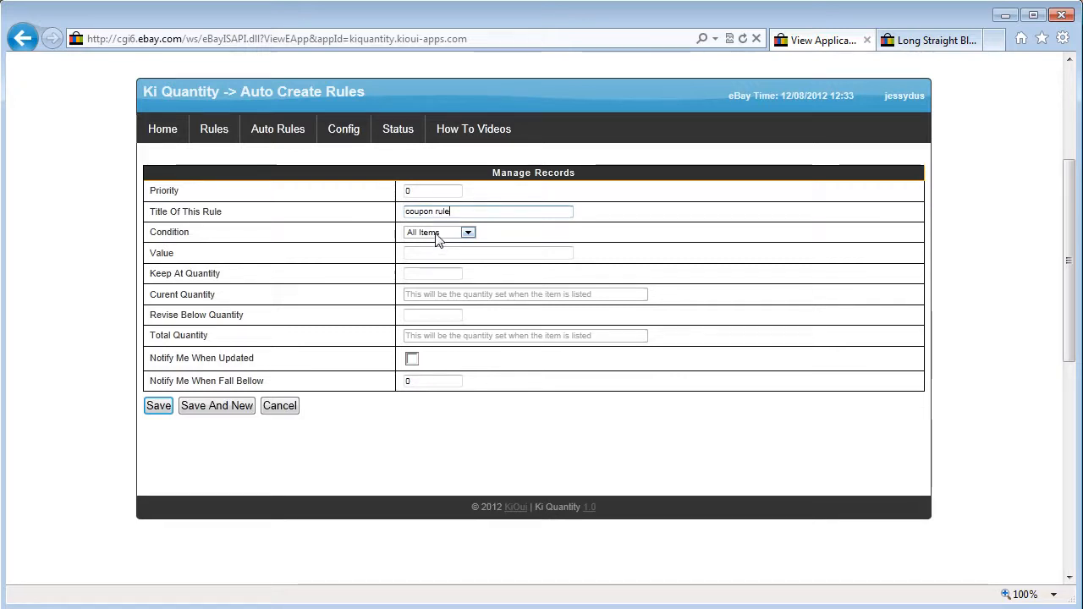
click(435, 237)
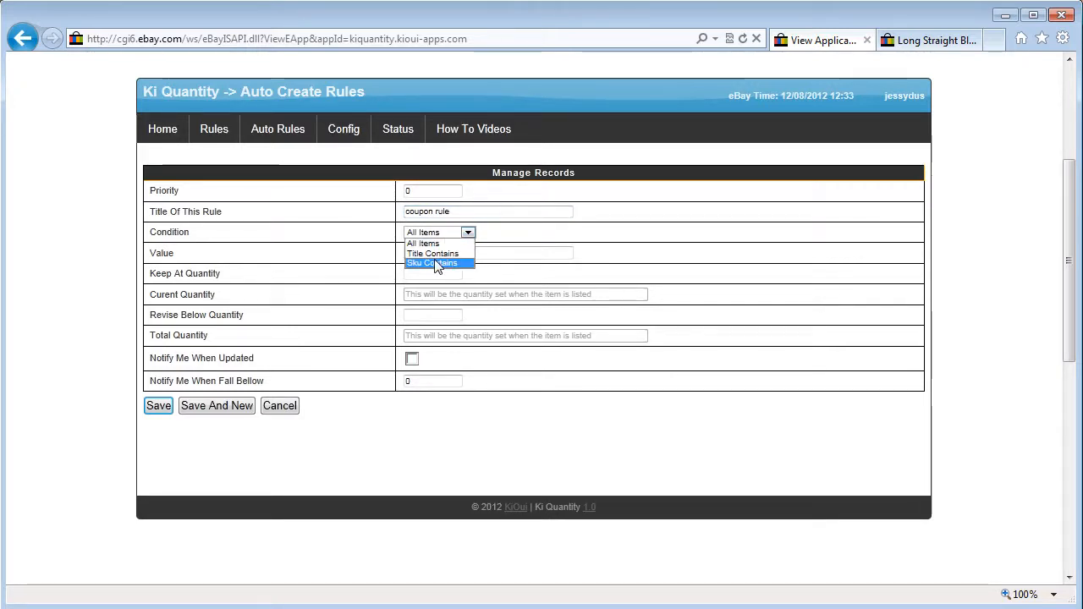
click(436, 263)
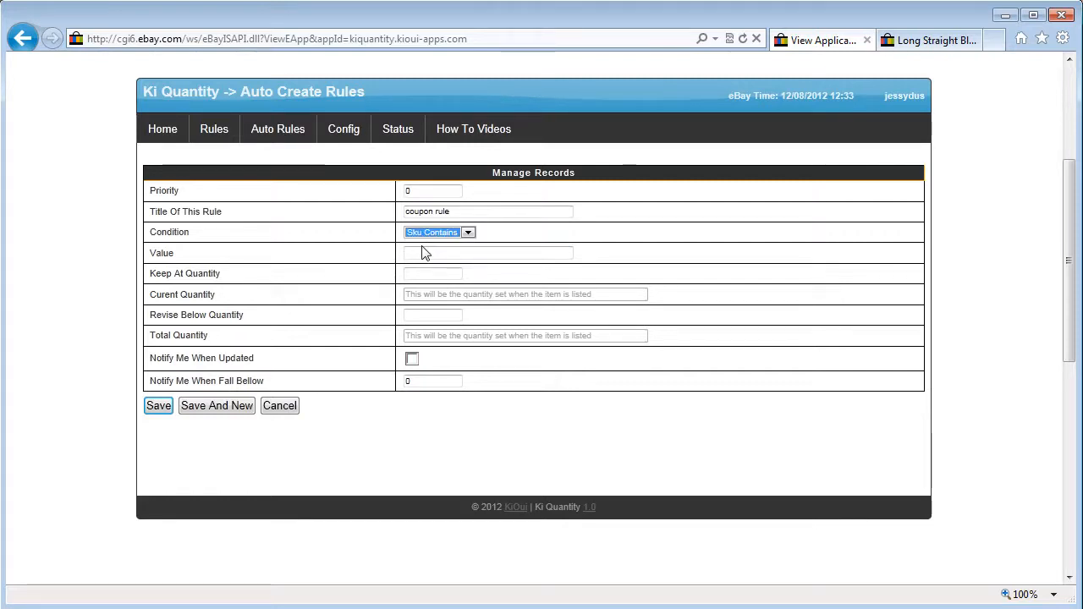
click(430, 253)
text(coupo)
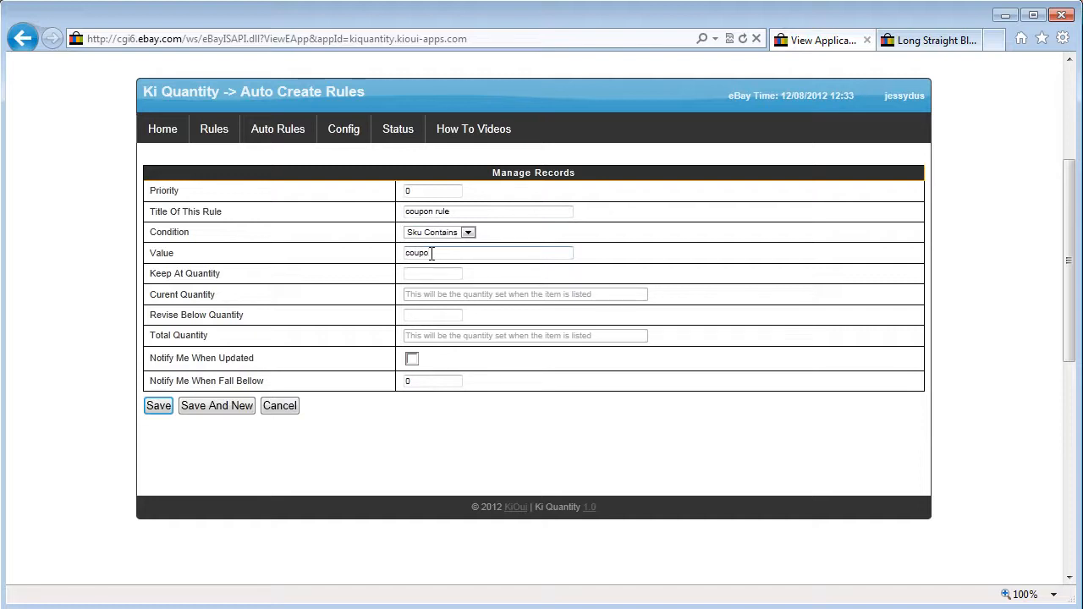
text(n)
- Set the auto rule's keep-at quantity to 8 and its revise-below quantity to 7
click(433, 273)
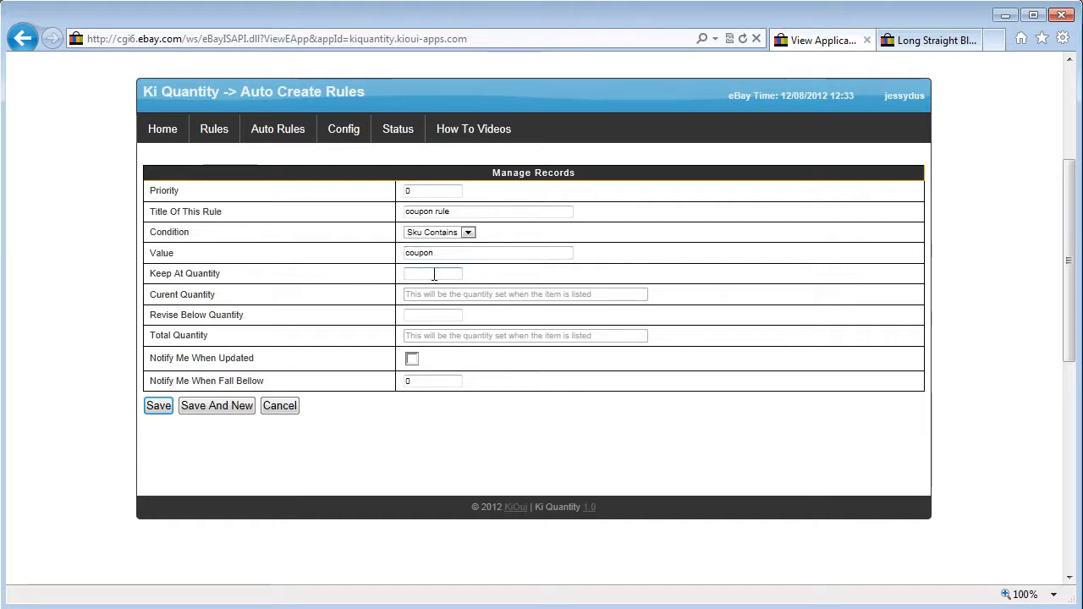
text(8)
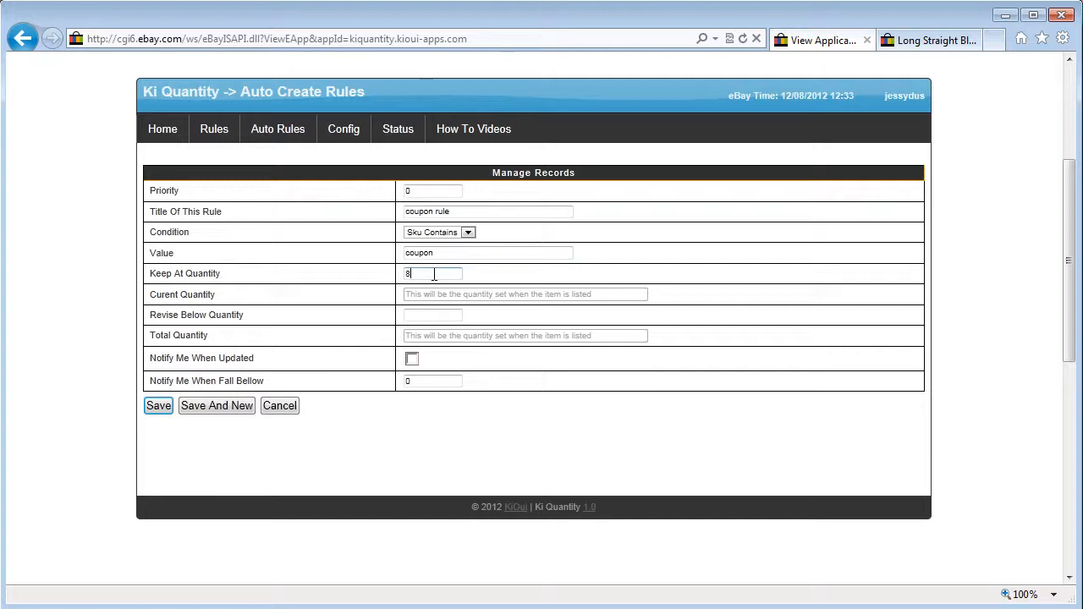
click(437, 314)
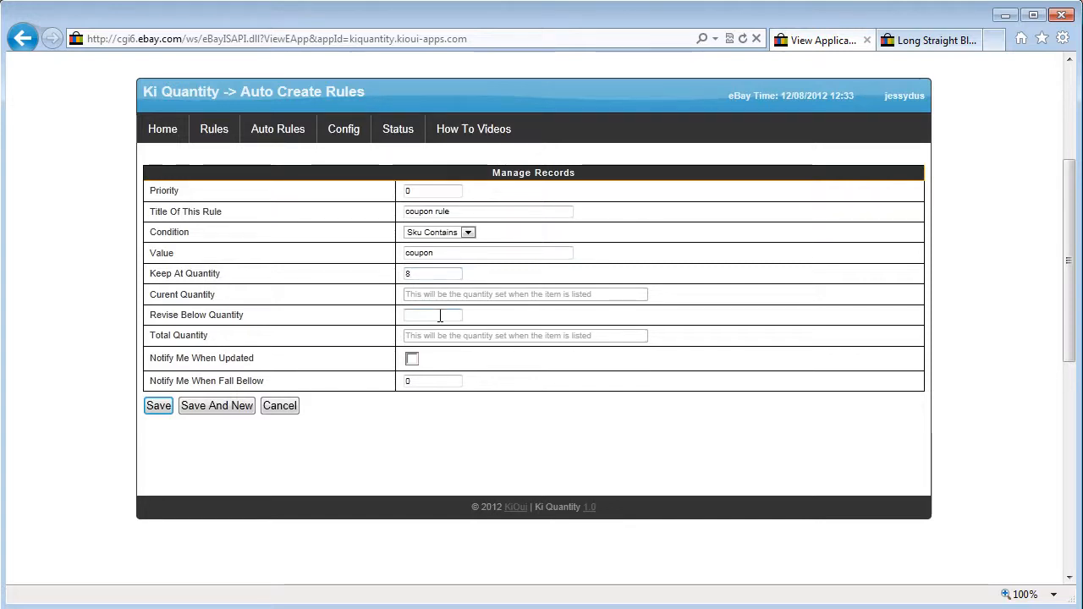
text(7)
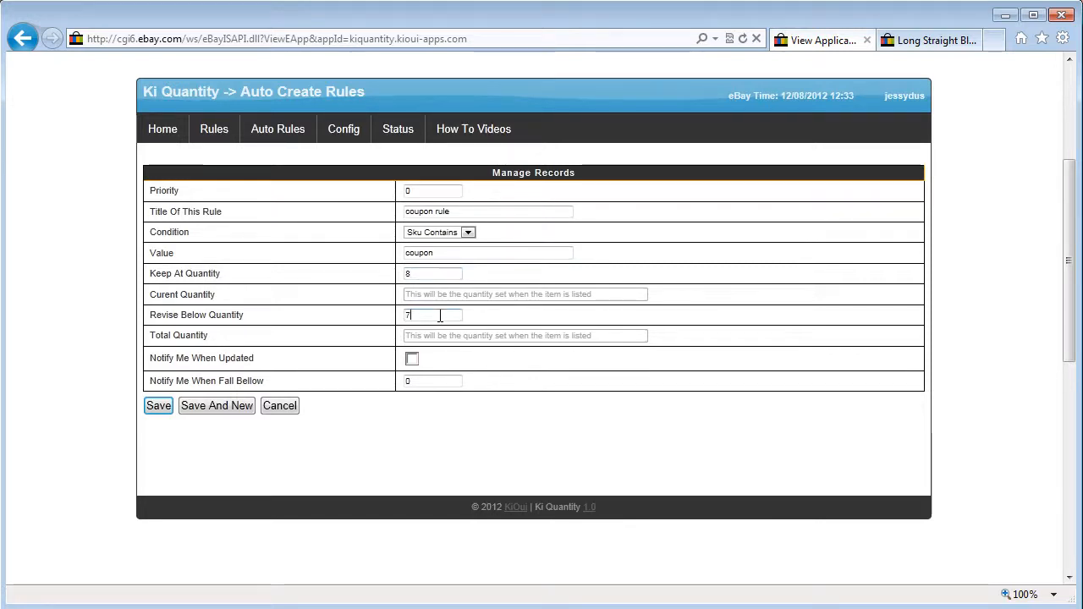
- Enable notification on updates, set the fall-below notification quantity to 2, and save the auto rule
click(412, 359)
click(418, 380)
key(BackSpace)
text(2)
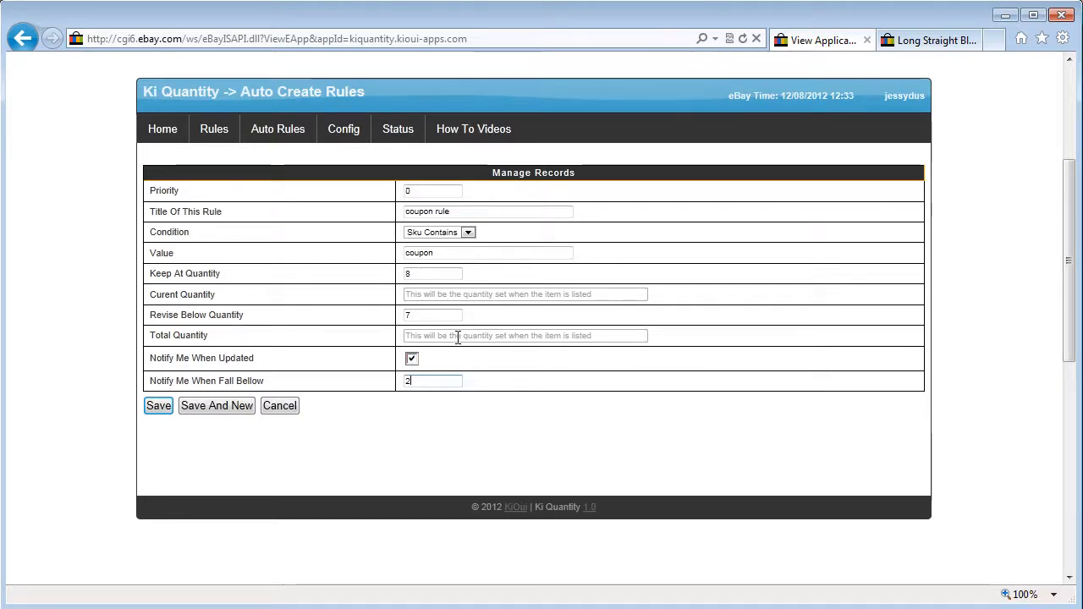
click(159, 406)
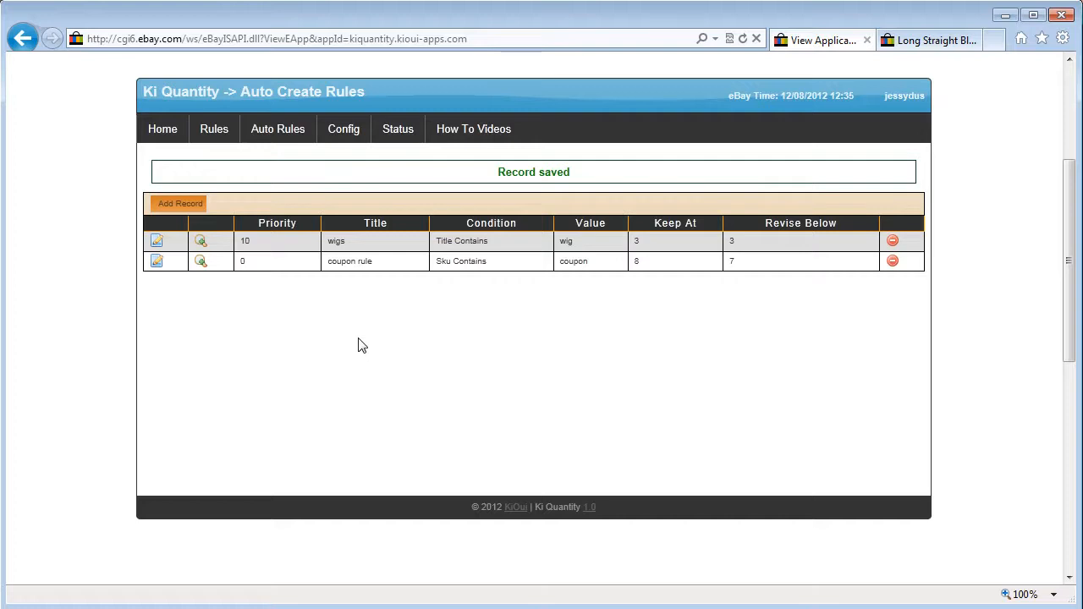
- Open the eBay listing of the Short Straight Blue Bob Wig with SKU JDSW0079-92311 from the quantity rules and check its available quantity
click(214, 132)
click(235, 326)
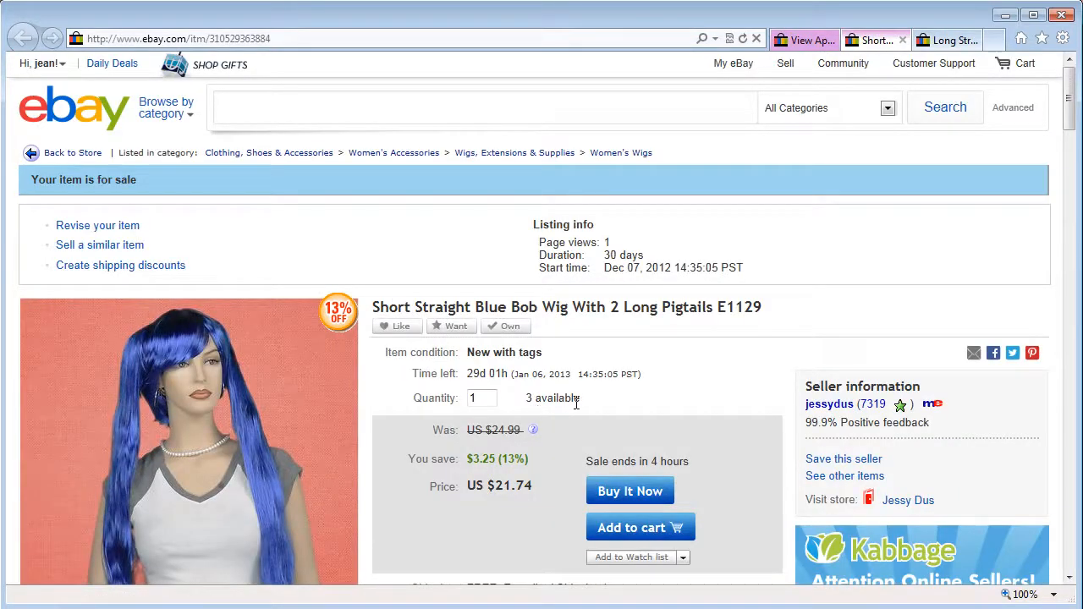
drag(576, 402, 531, 410)
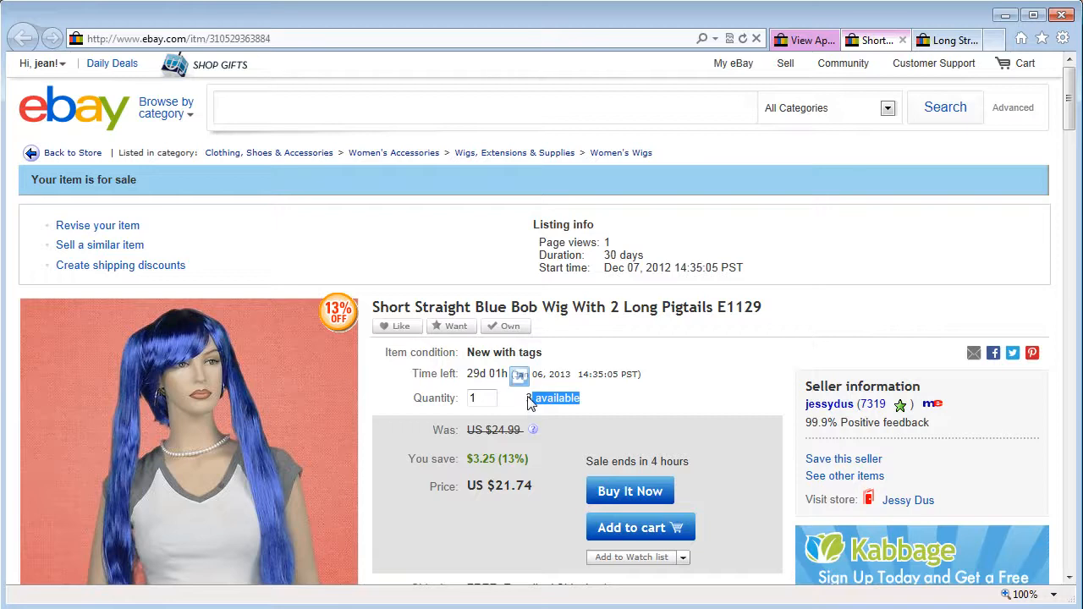
click(586, 407)
drag(582, 400, 529, 400)
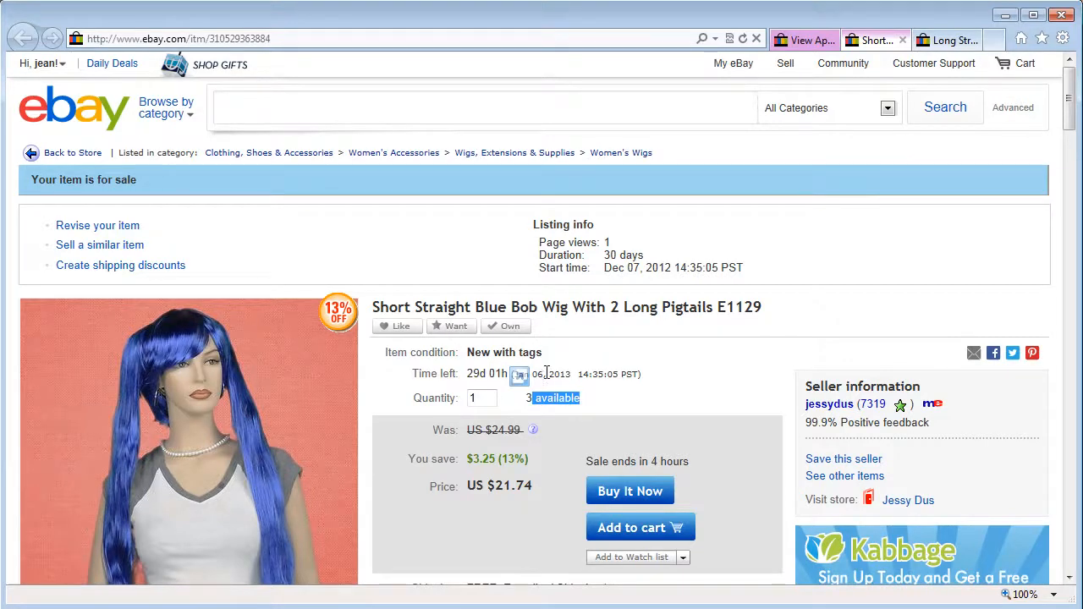
scroll(542, 380, down, 2)
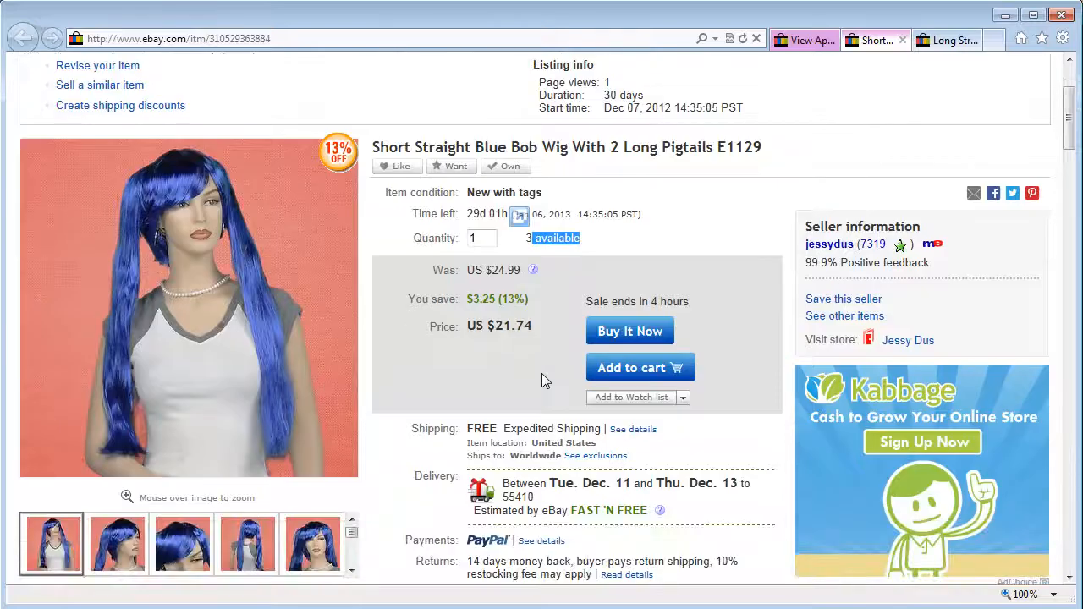
scroll(542, 373, up, 2)
- Return to Ki Quantity and compare the old and new quantities in the revised items report
click(792, 47)
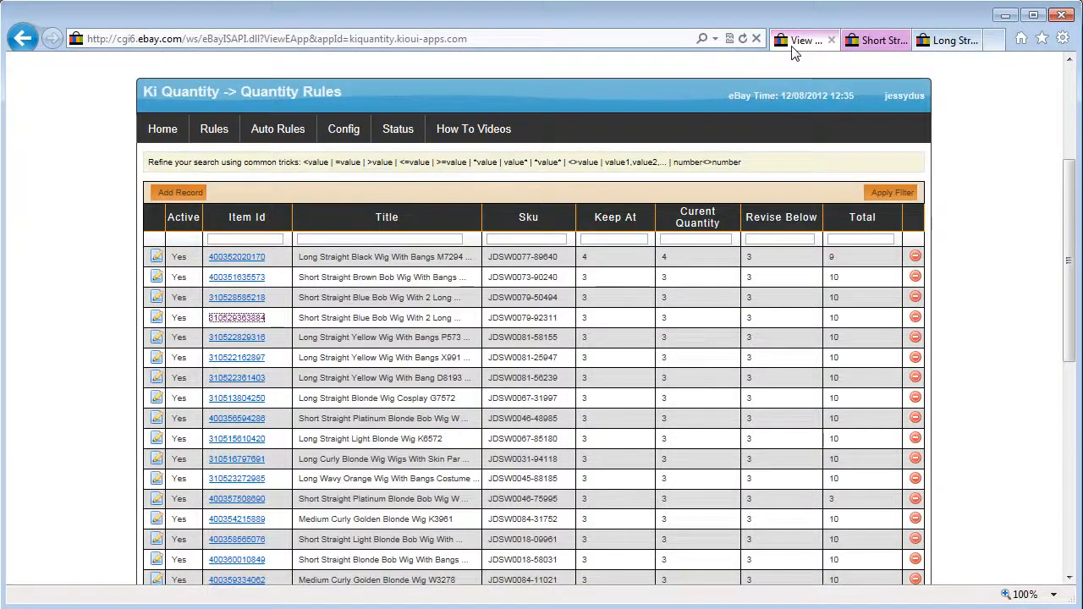
mouse_move(394, 137)
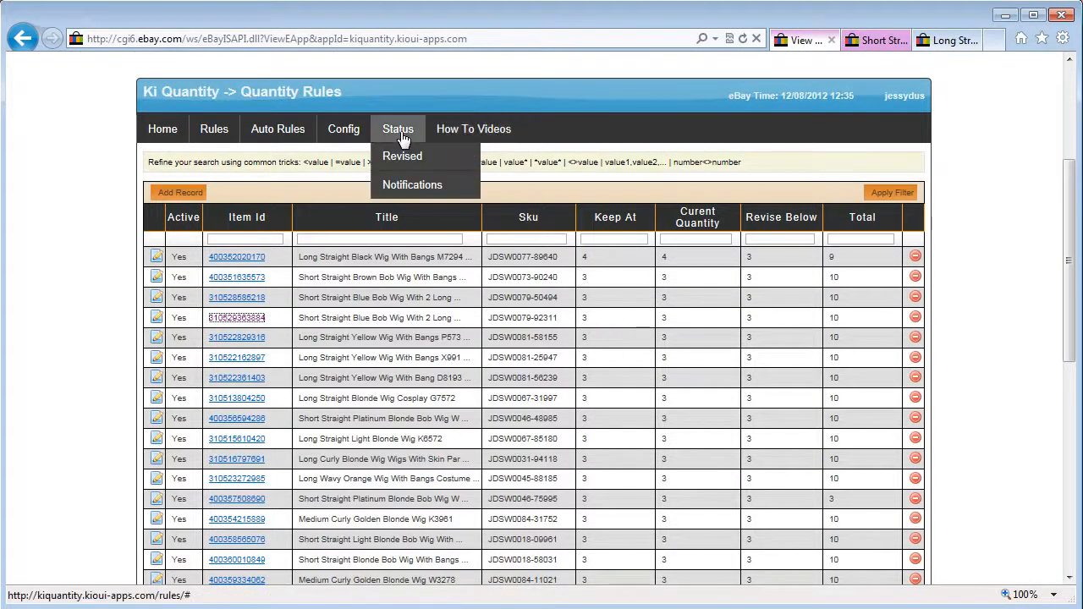
click(409, 159)
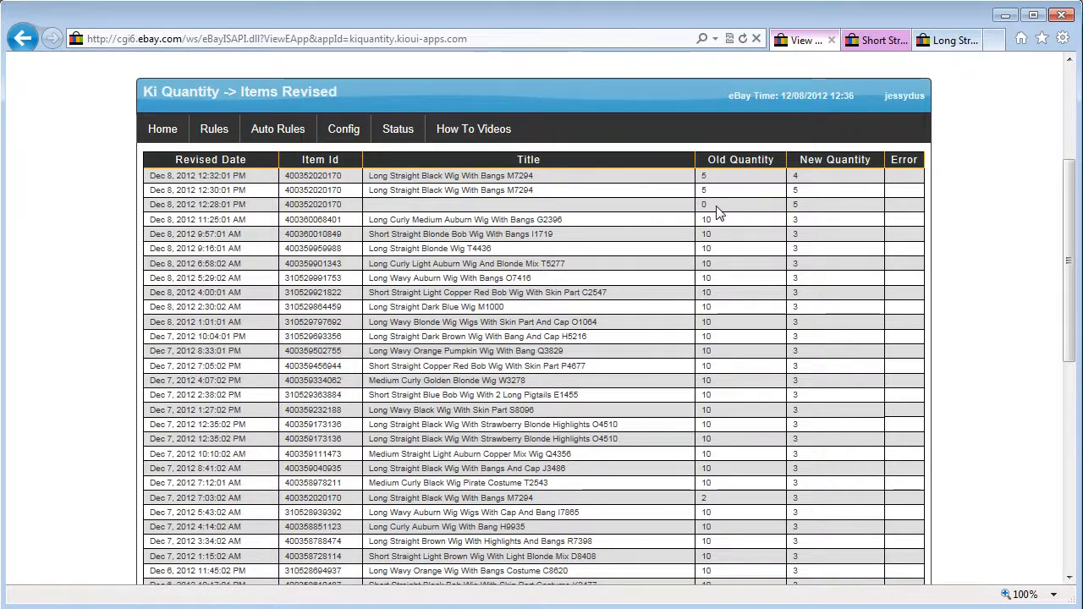
drag(346, 207, 310, 206)
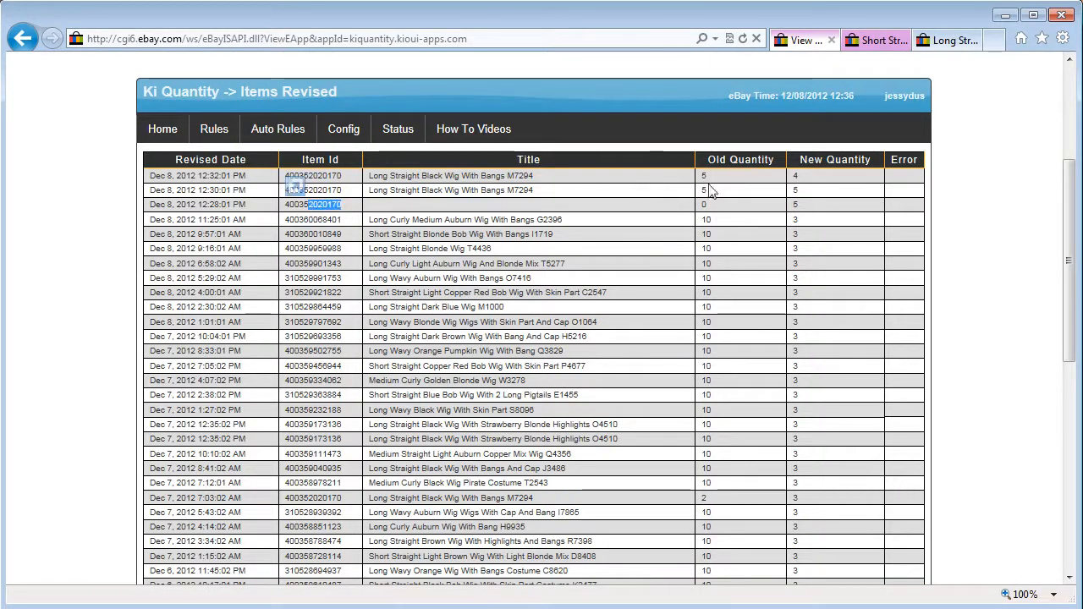
double_click(708, 211)
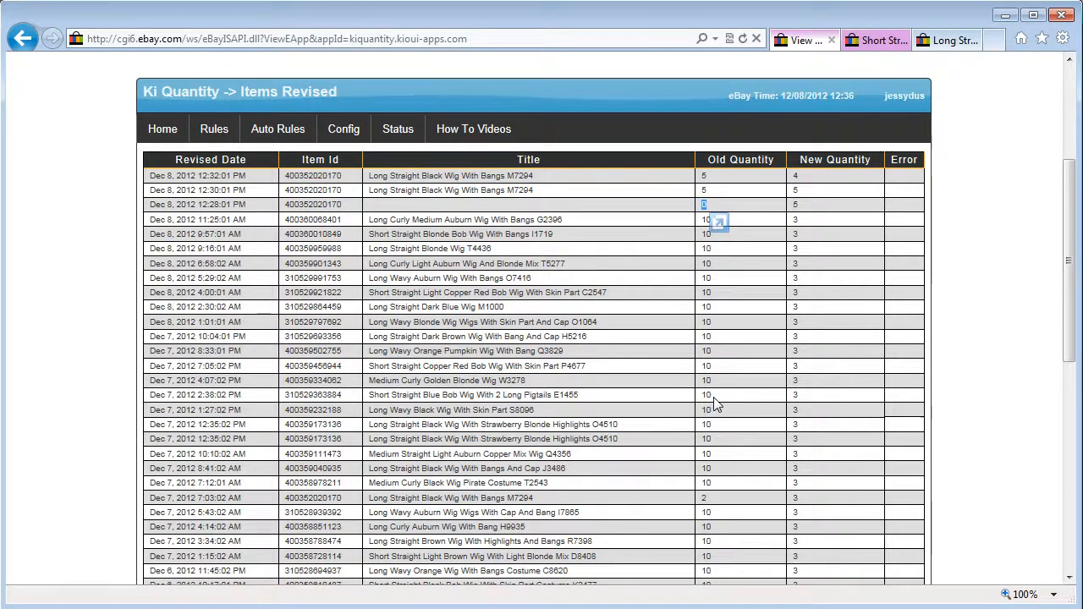
double_click(704, 336)
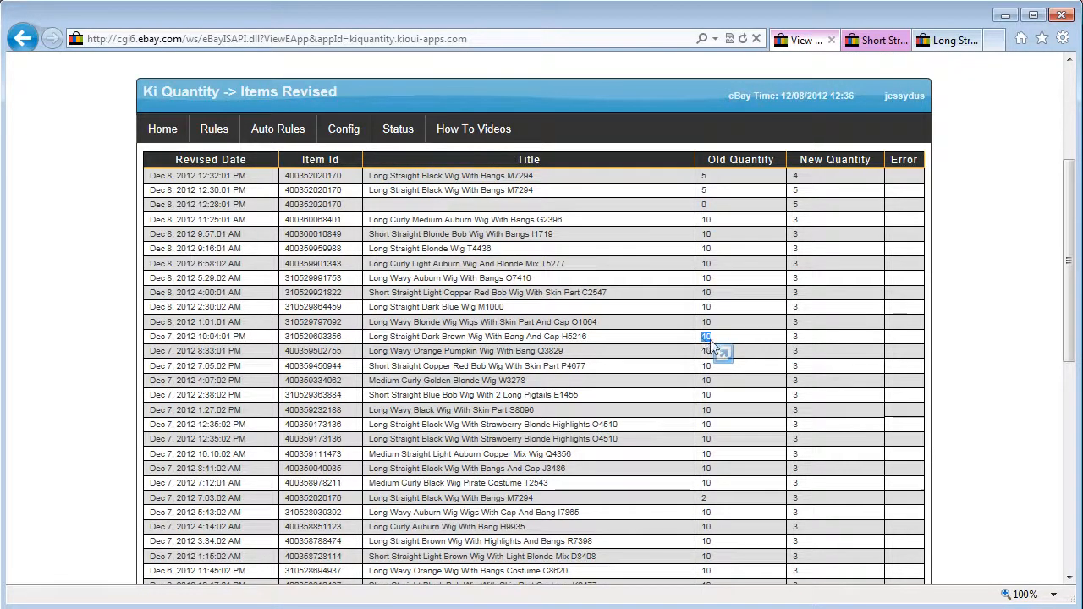
double_click(795, 337)
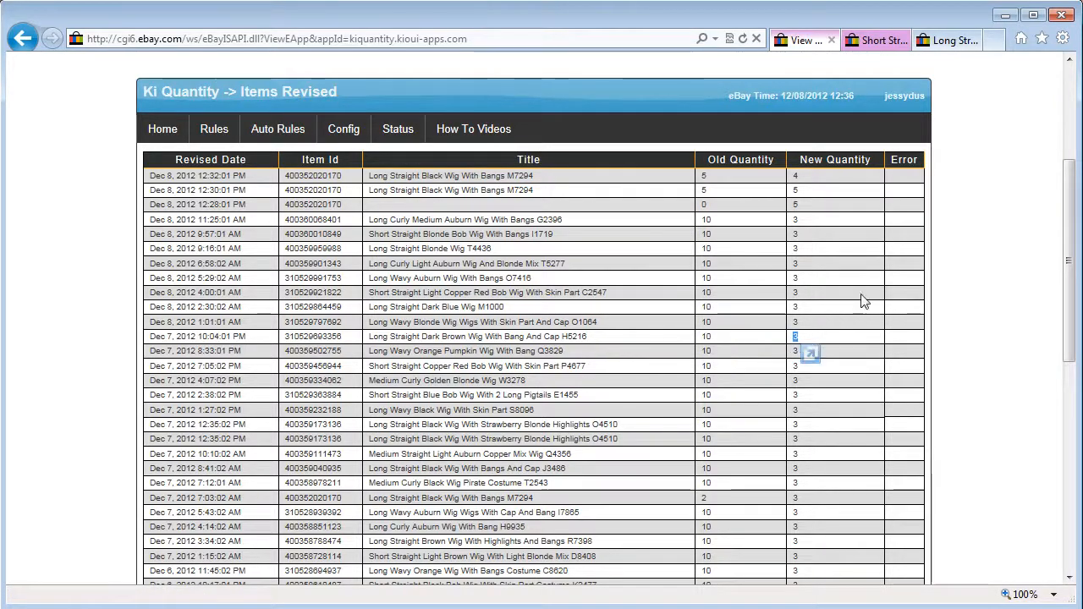
scroll(902, 430, down, 3)
scroll(902, 431, up, 4)
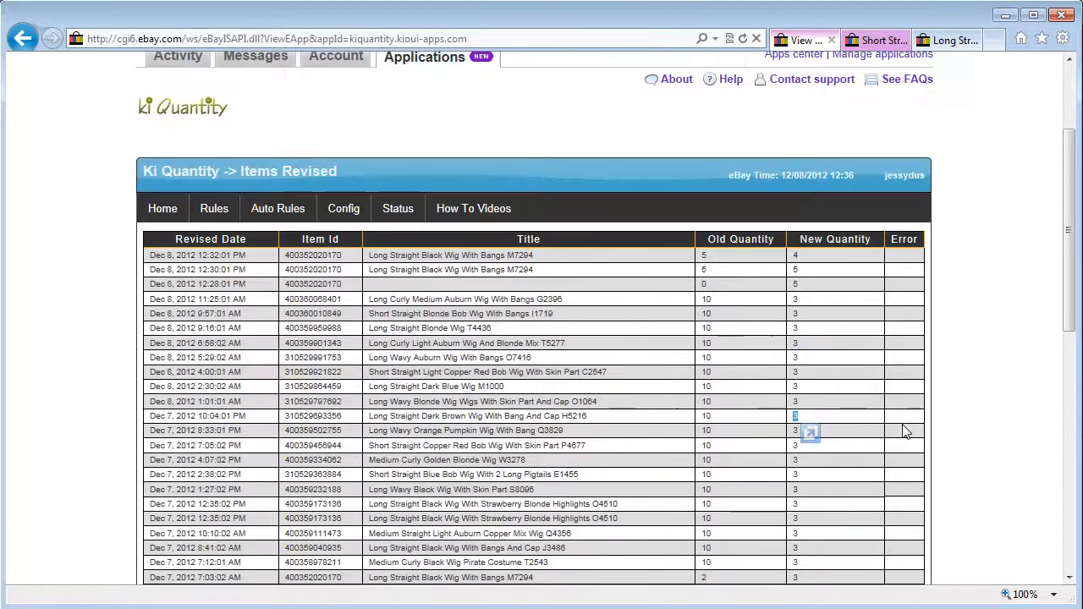
- Open the email notifications log and review the subjects, sent times and items of the quantity updates
mouse_move(398, 210)
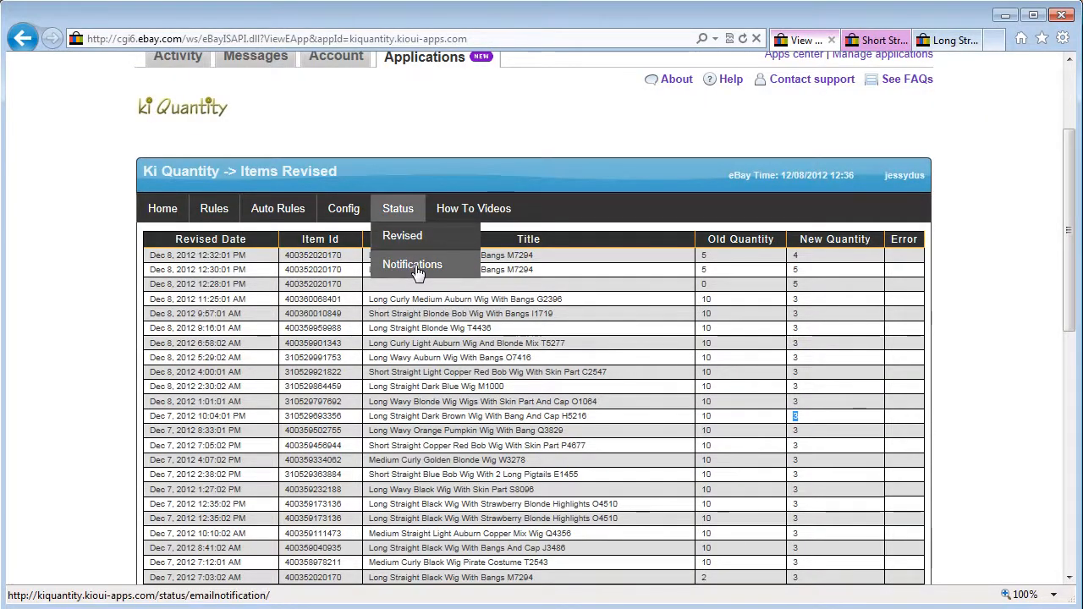
click(423, 261)
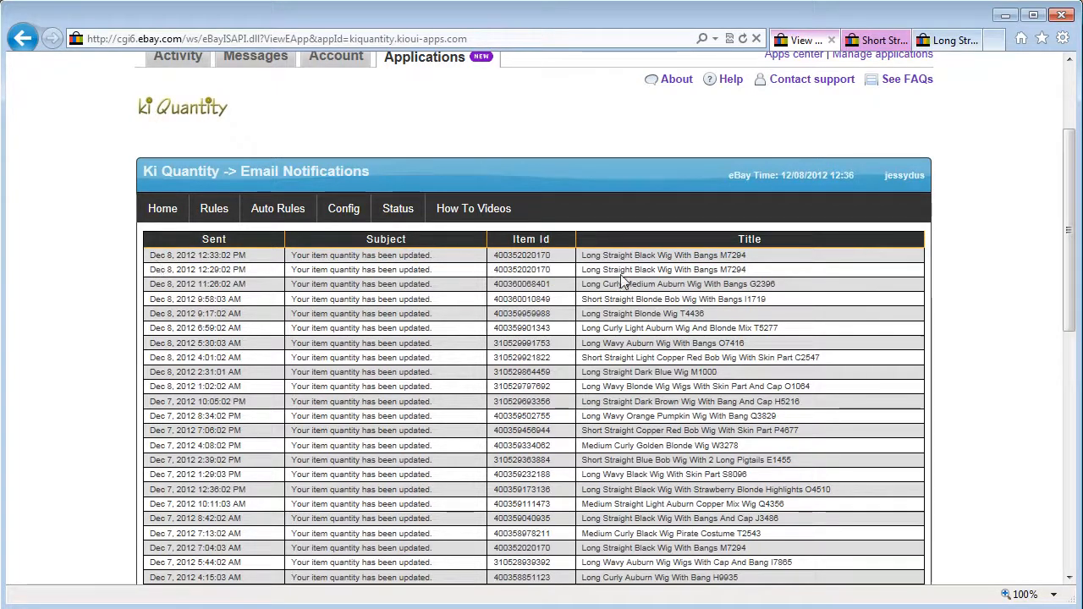
scroll(647, 254, up, 2)
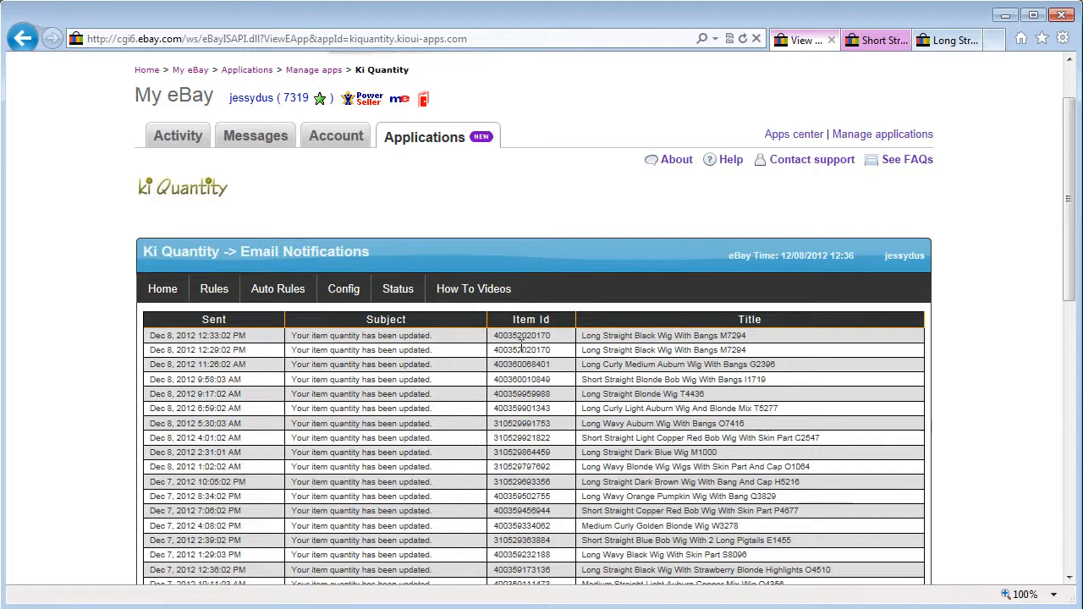
drag(432, 336, 290, 341)
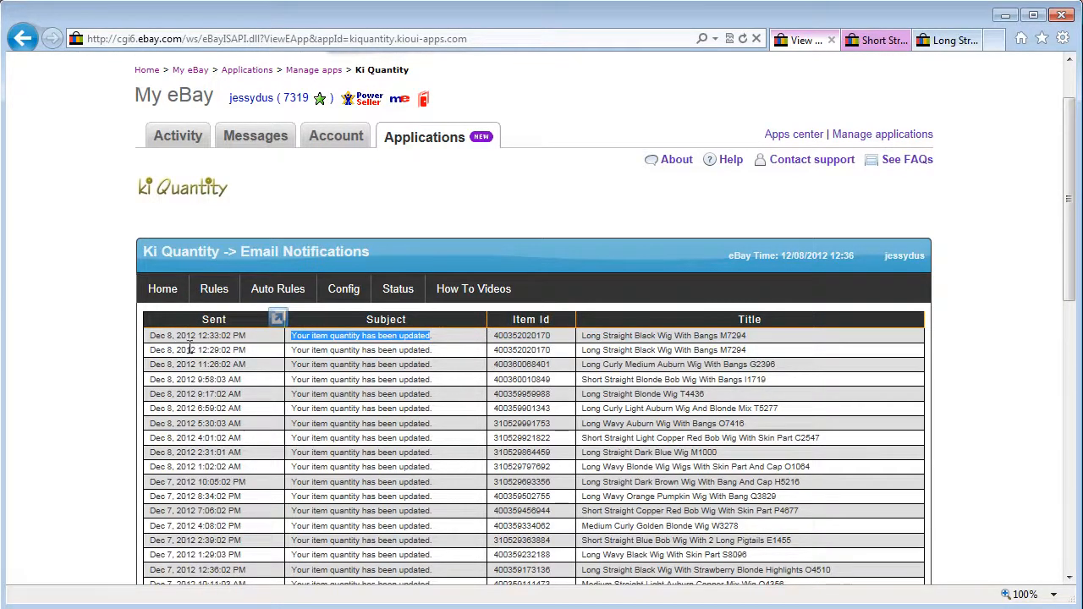
drag(221, 350, 198, 349)
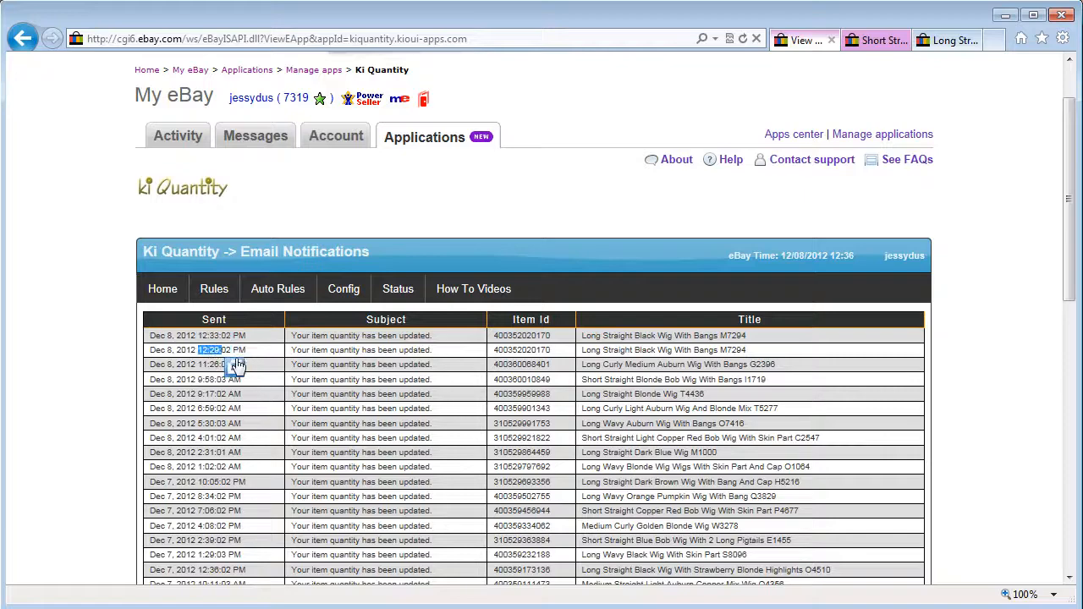
scroll(464, 432, down, 8)
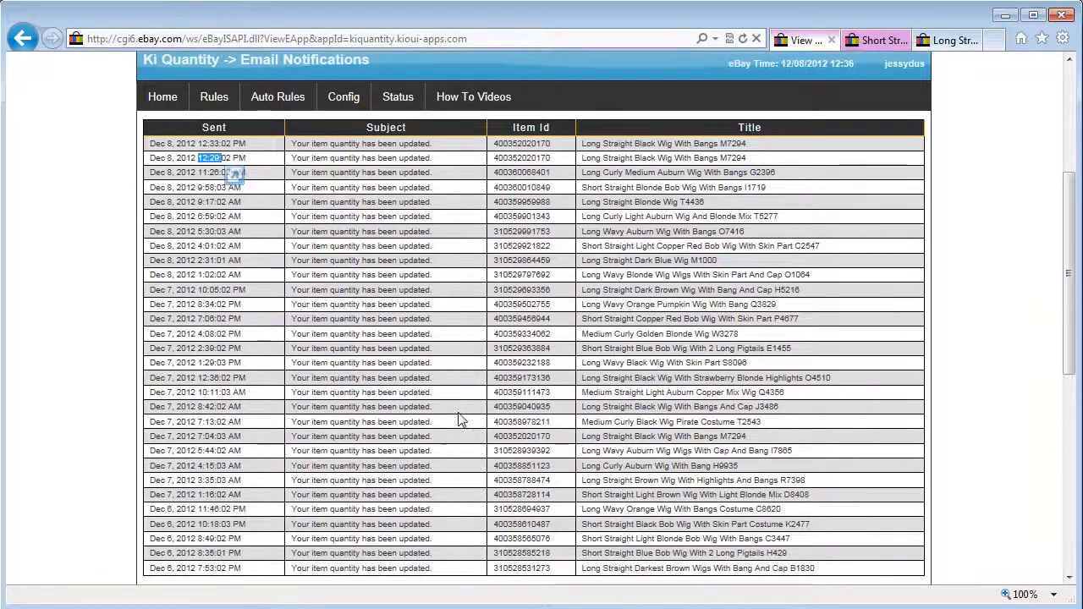
scroll(457, 420, up, 3)
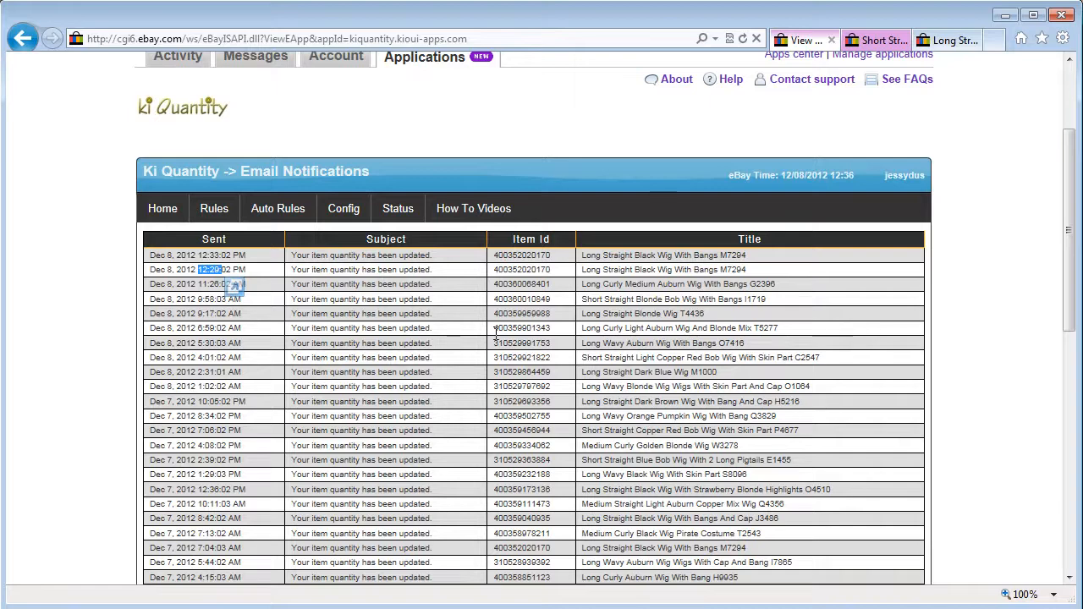
scroll(495, 332, up, 2)
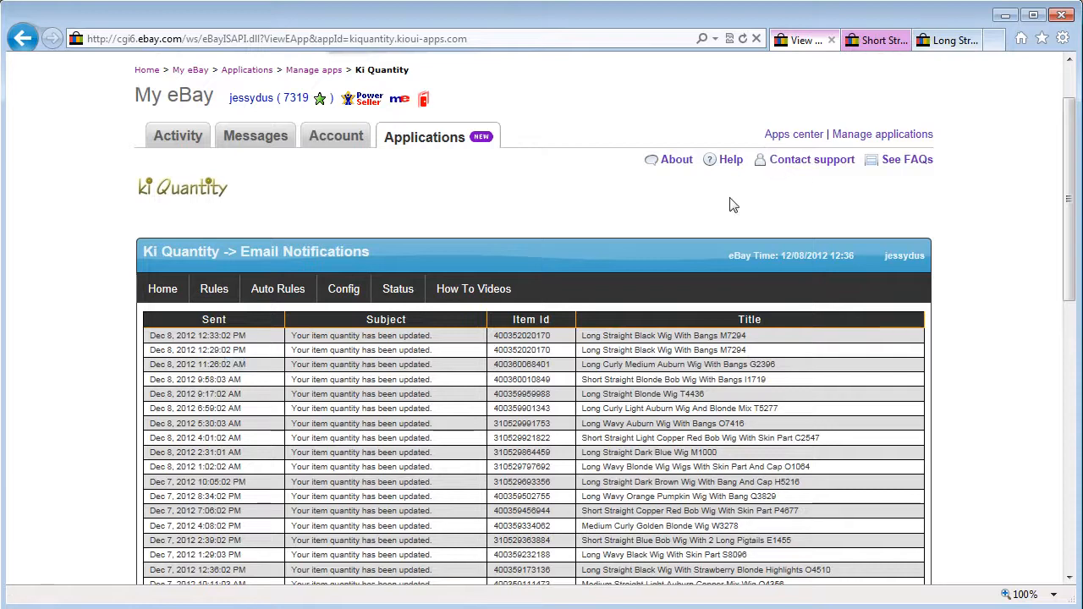
- Go from Ki Quantity to the My eBay Selling Manager Pro summary and find the quantity rules in its Ki Quantity section
scroll(731, 205, up, 2)
mouse_move(657, 76)
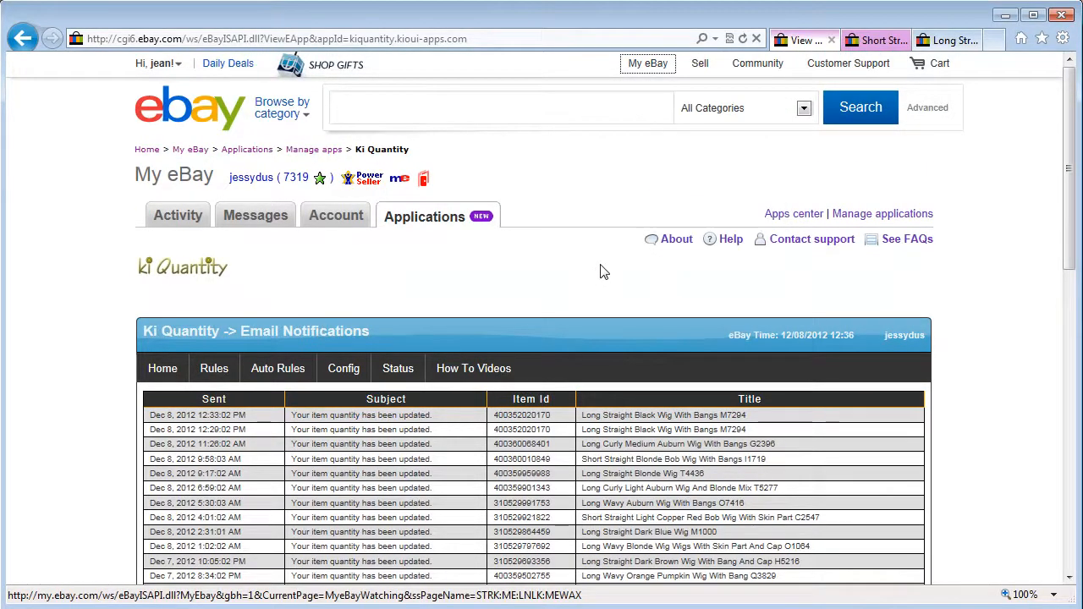
scroll(603, 271, down, 2)
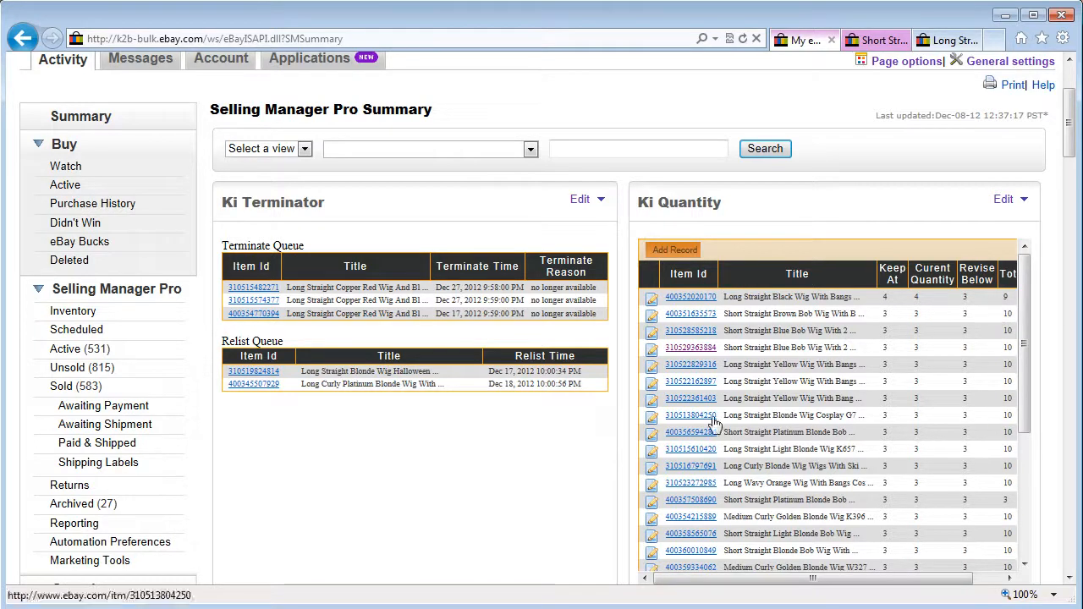
scroll(927, 462, down, 1)
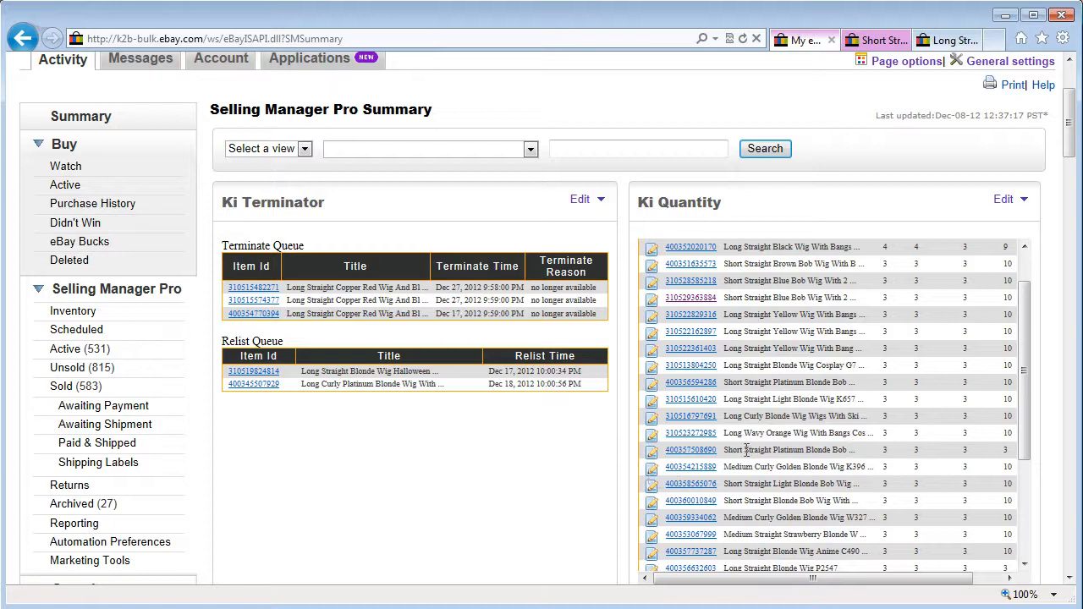
drag(721, 455, 686, 457)
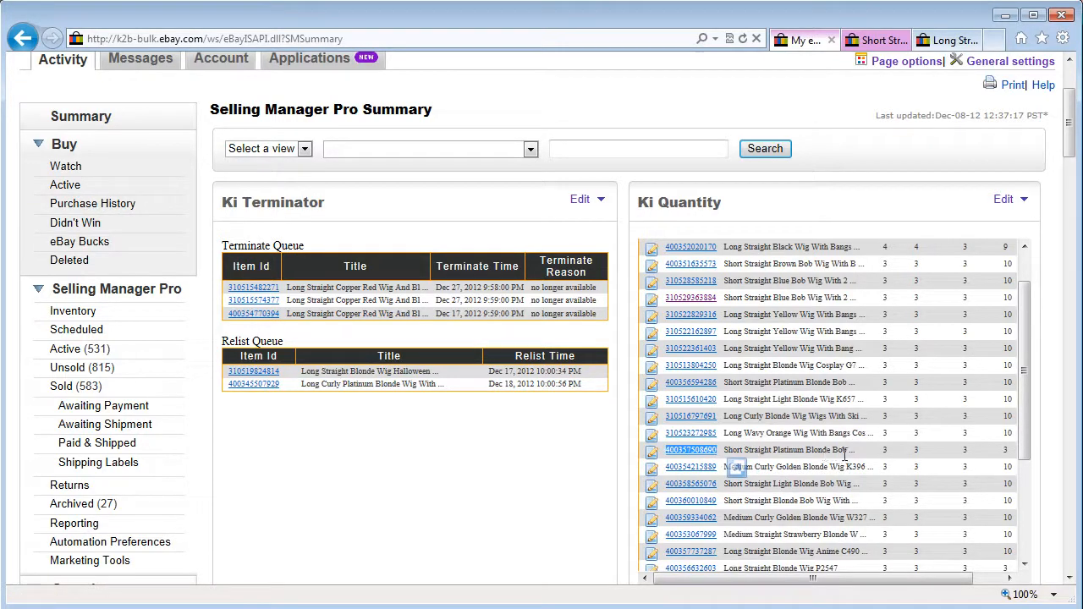
click(652, 453)
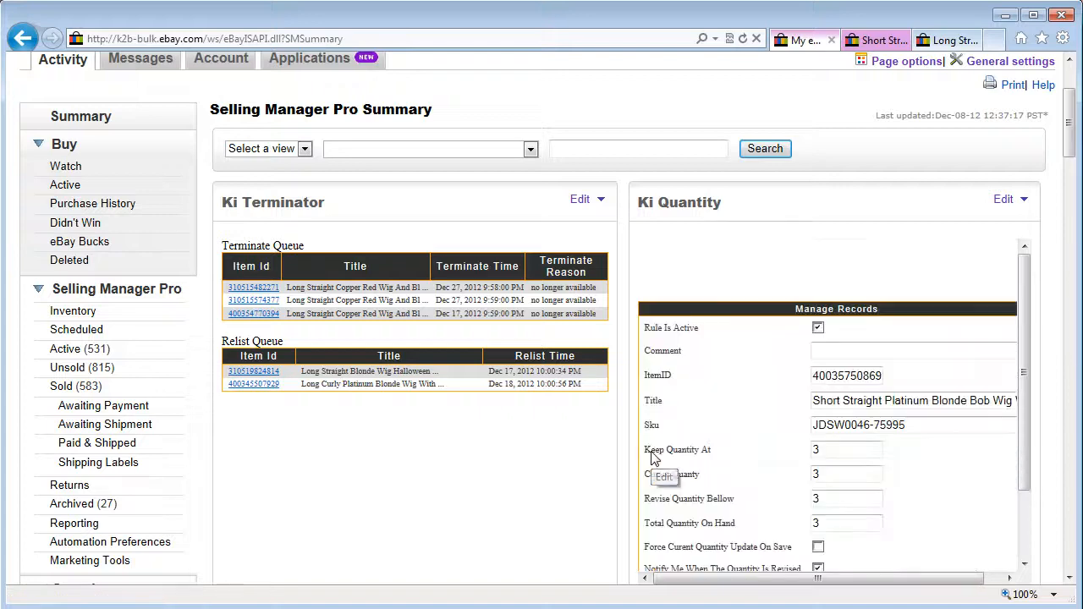
double_click(829, 523)
text(2)
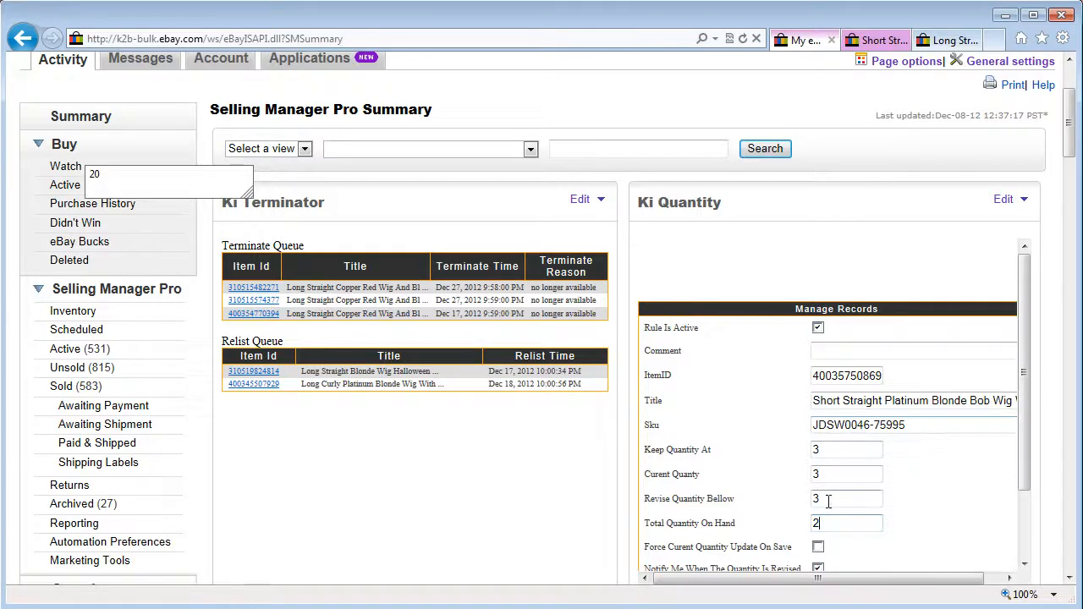
- Set the rule's current quantity to 2, enable forcing the current quantity update on save, and save the record
drag(831, 476, 805, 476)
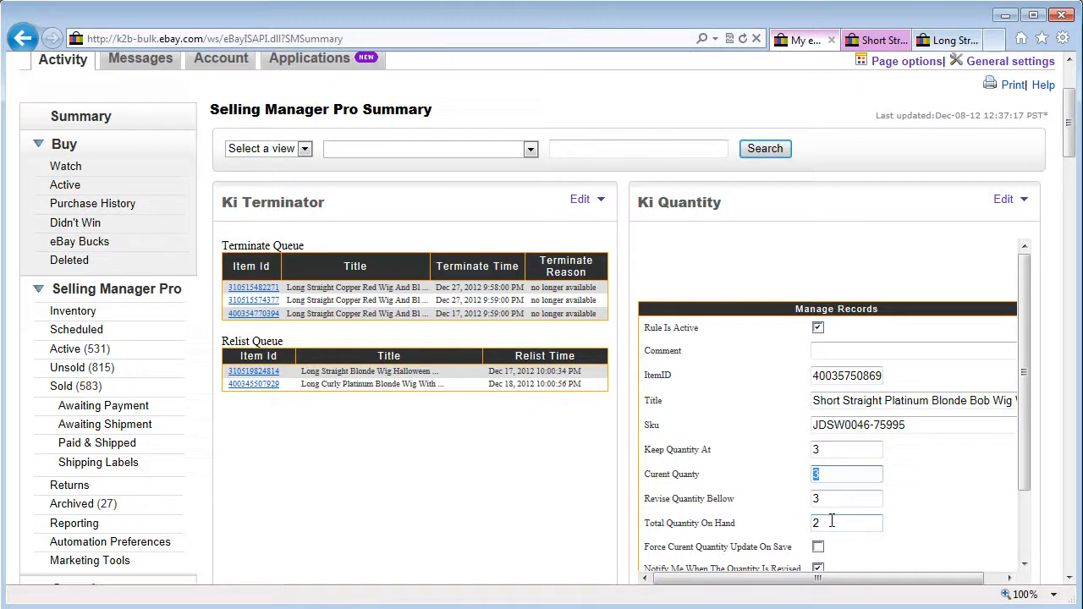
text(2)
click(818, 547)
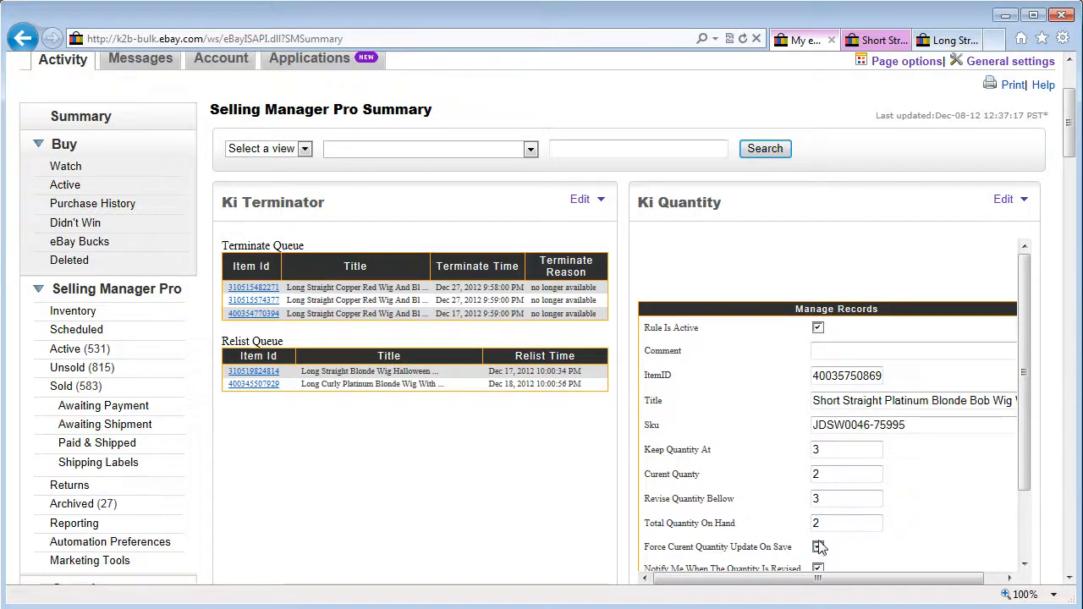
scroll(817, 548, down, 2)
click(660, 549)
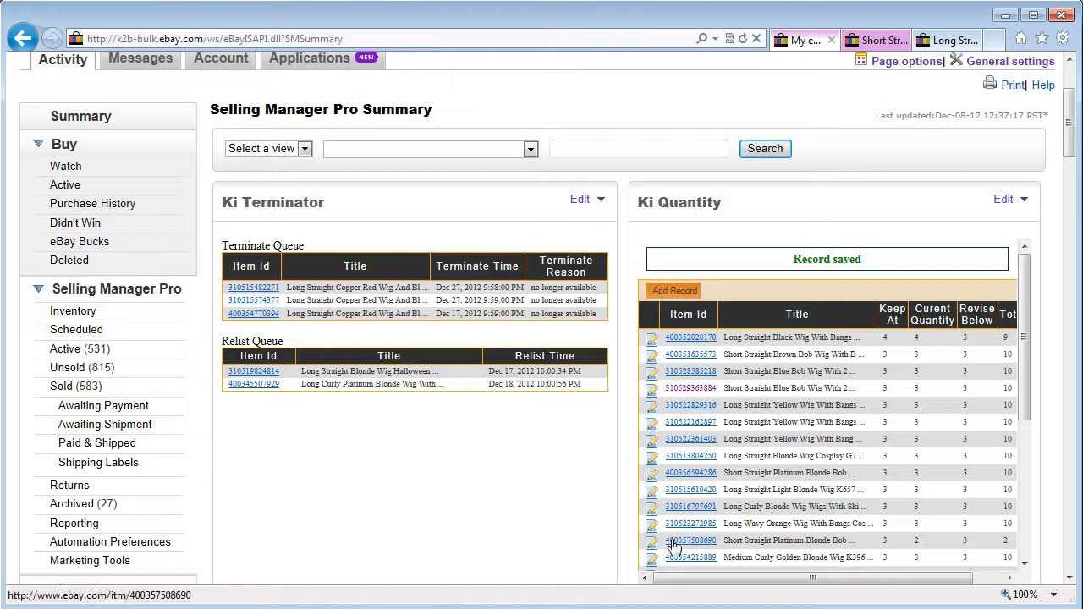
- Open a blank Ki Quantity record form, examine its rule fields, and cancel back to the rules list
click(686, 293)
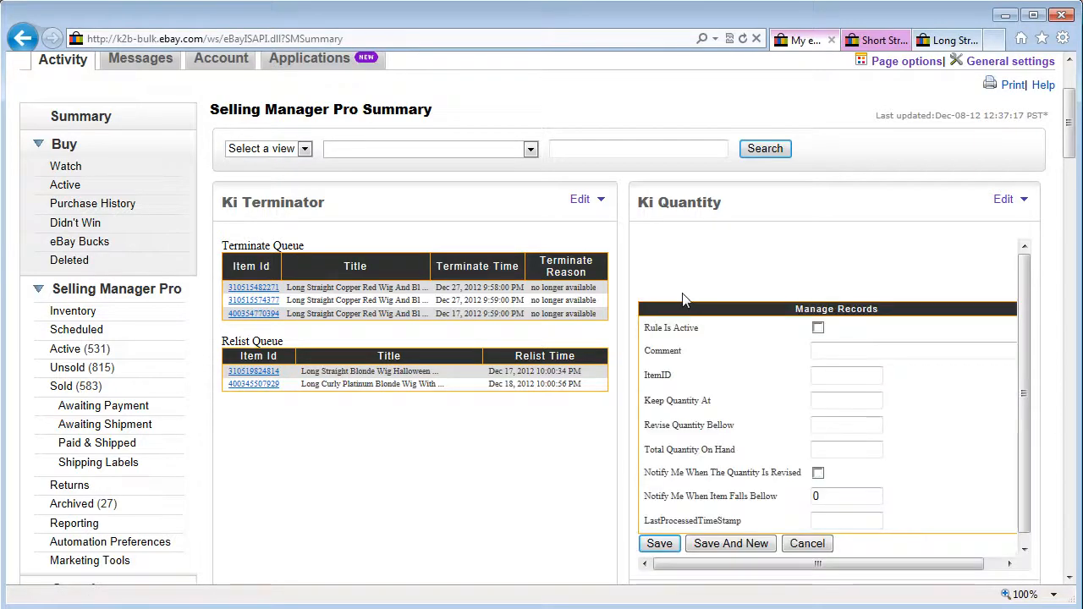
scroll(952, 394, down, 3)
scroll(950, 391, up, 2)
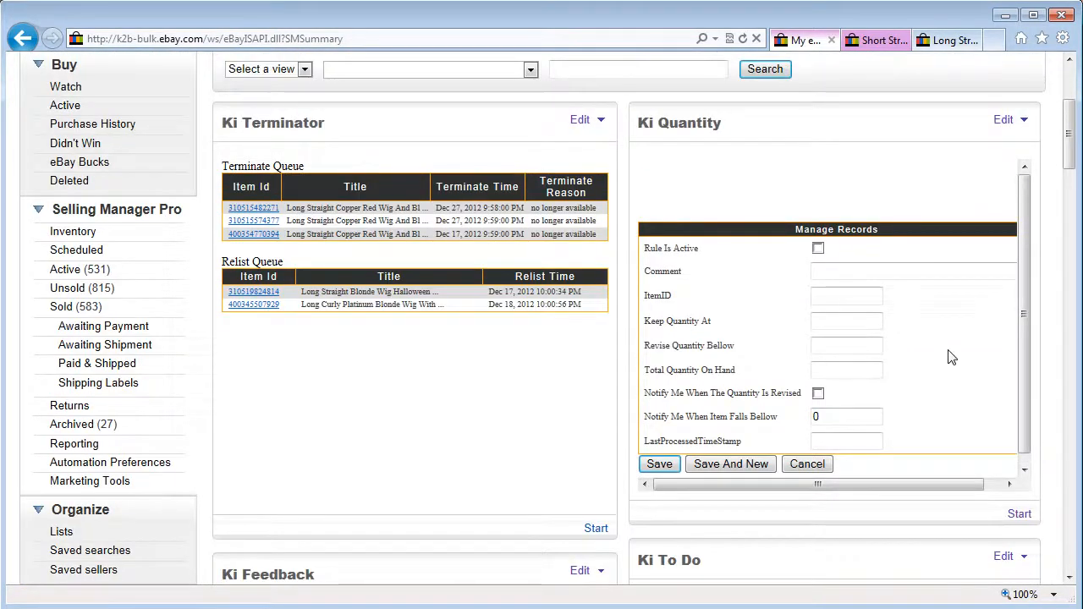
drag(1025, 384, 1039, 313)
click(809, 465)
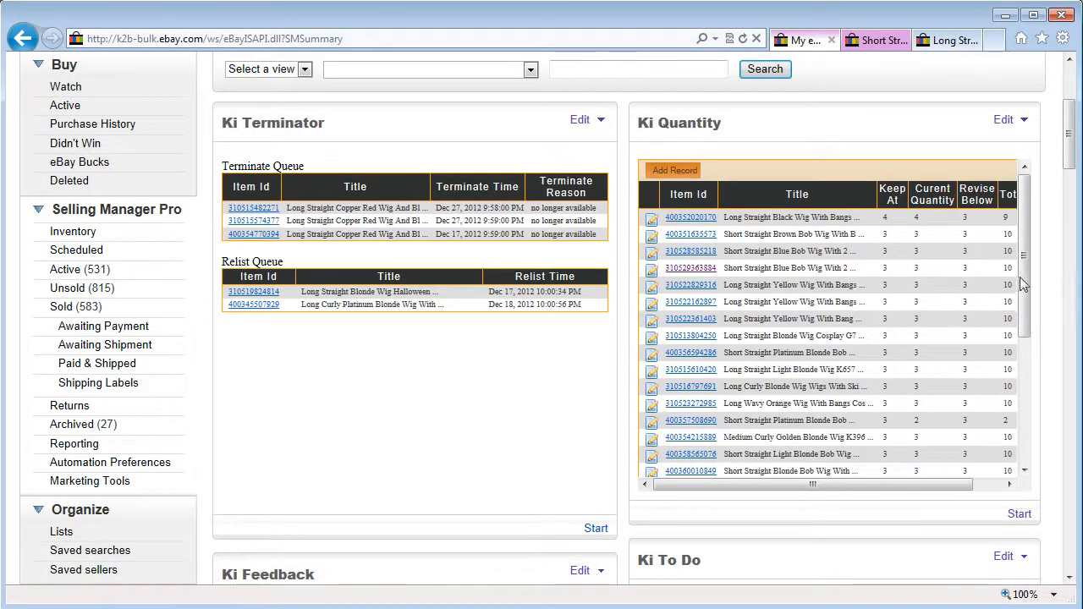
drag(1025, 284, 1041, 252)
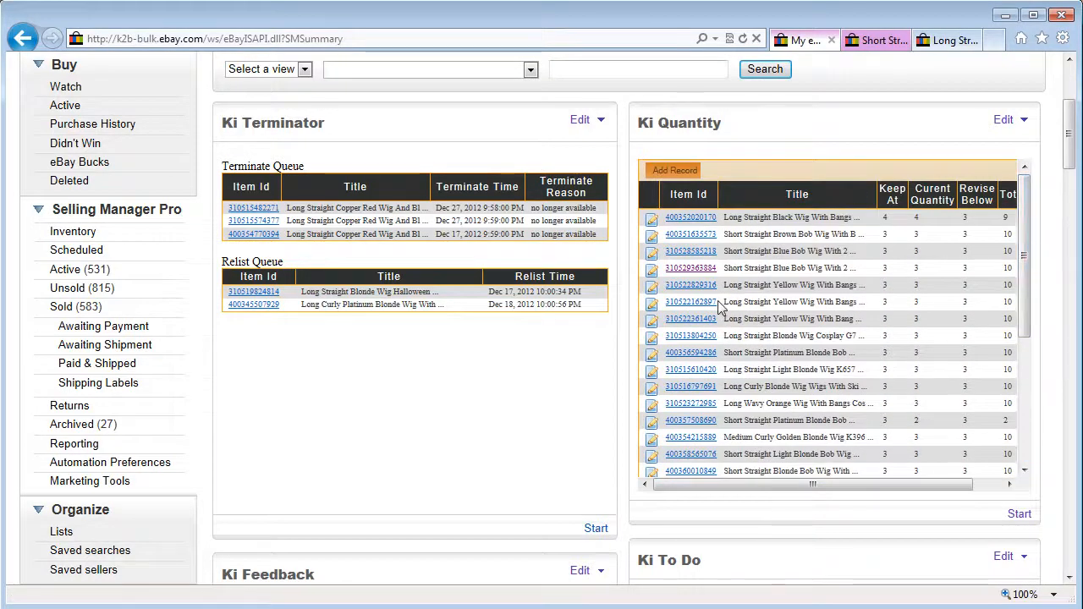